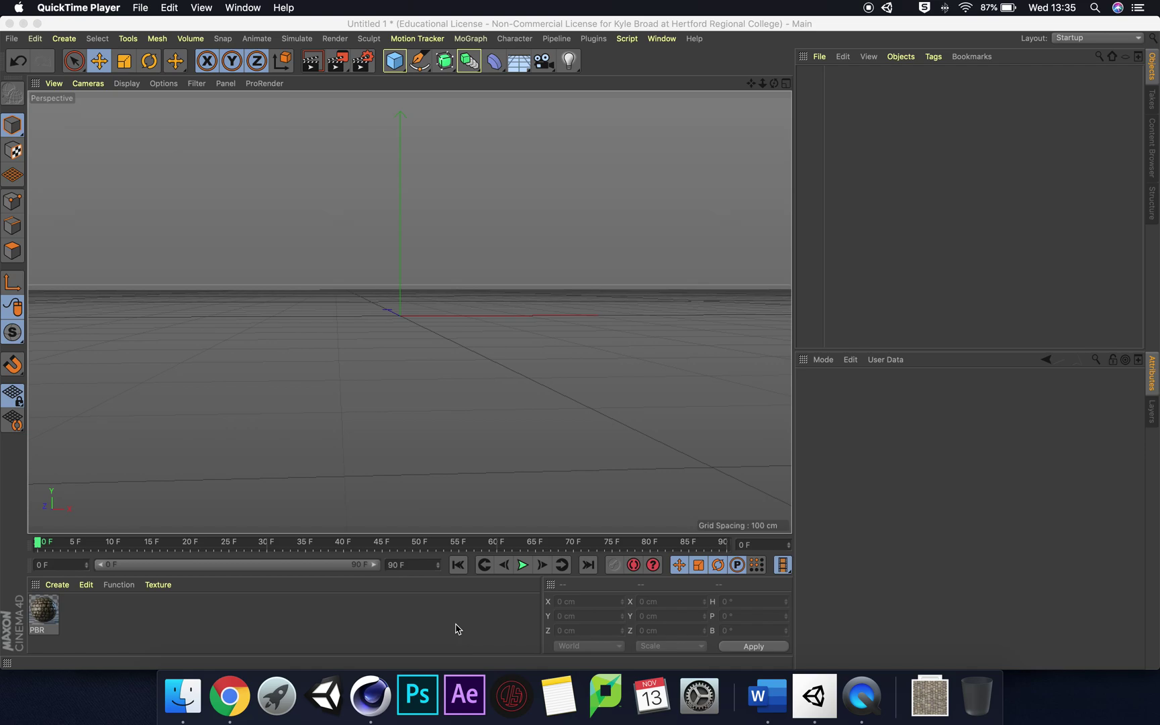
click(57, 585)
click(57, 585)
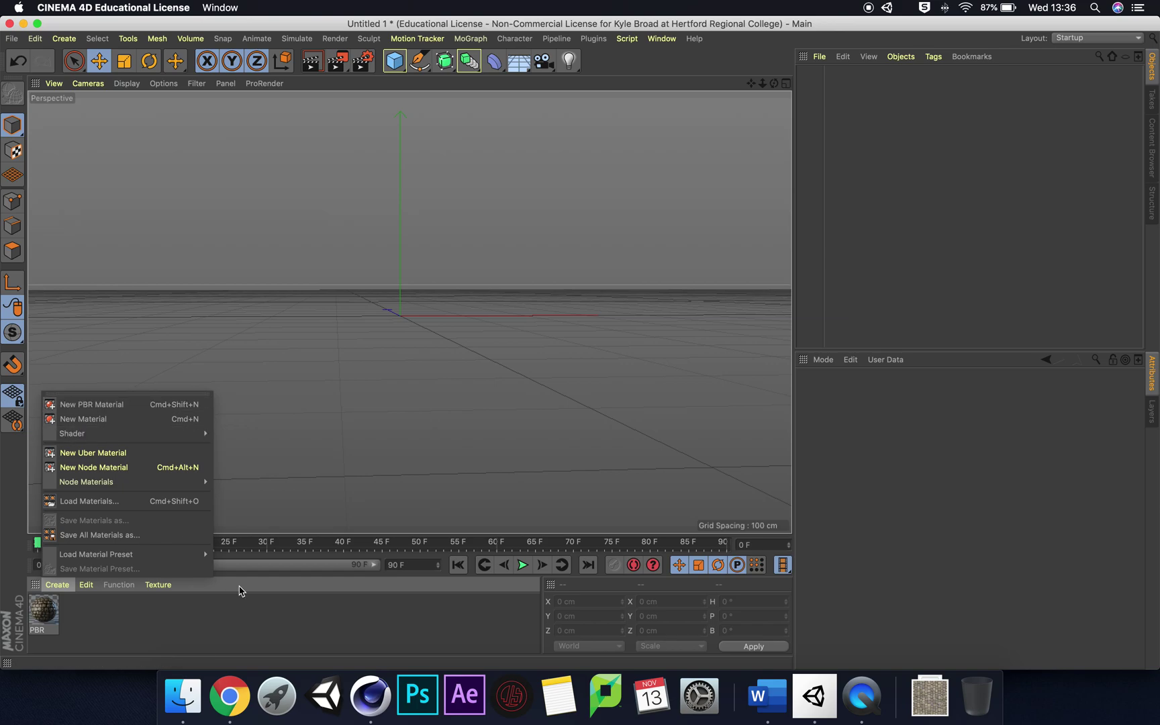
click(303, 612)
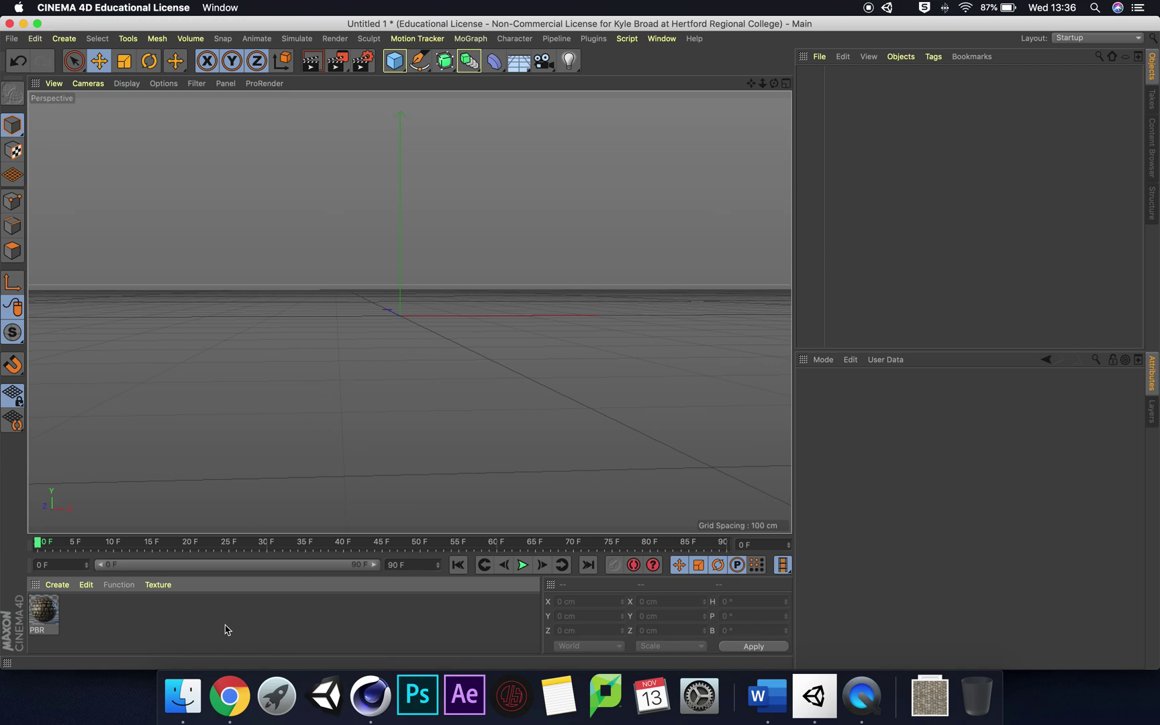
Step: Switch to Chrome and look over the C4D Center page on setting up PBR texture maps
click(235, 692)
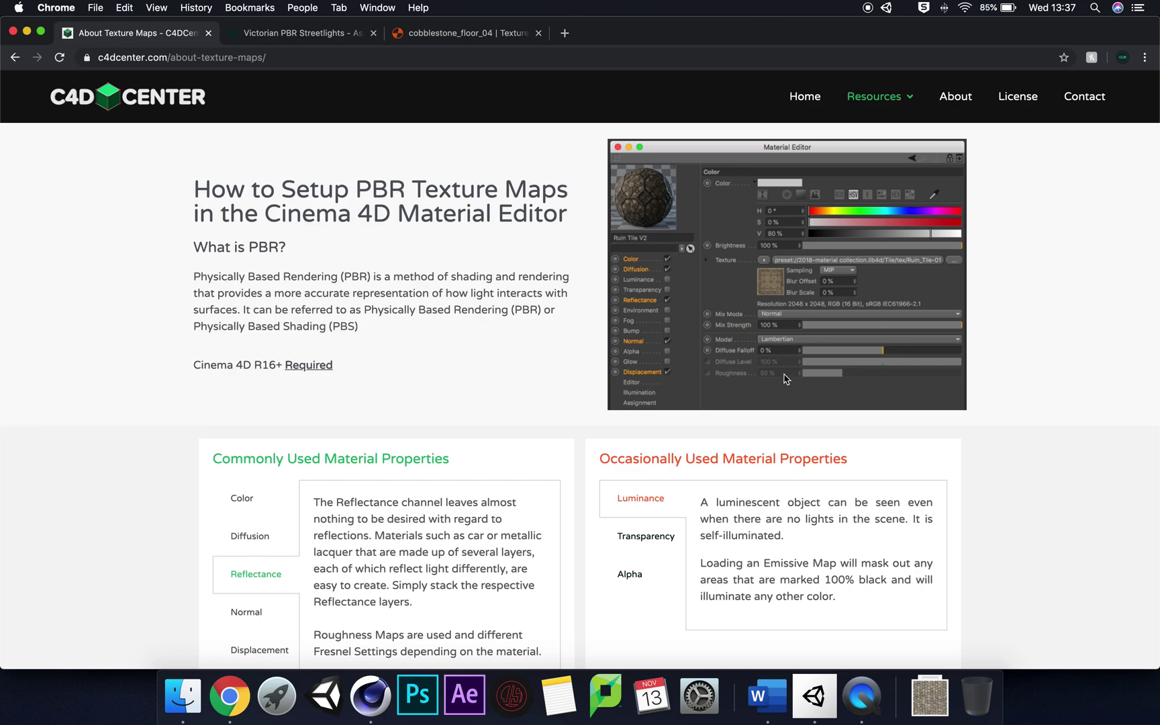
scroll(803, 378, down, 5)
scroll(803, 378, up, 7)
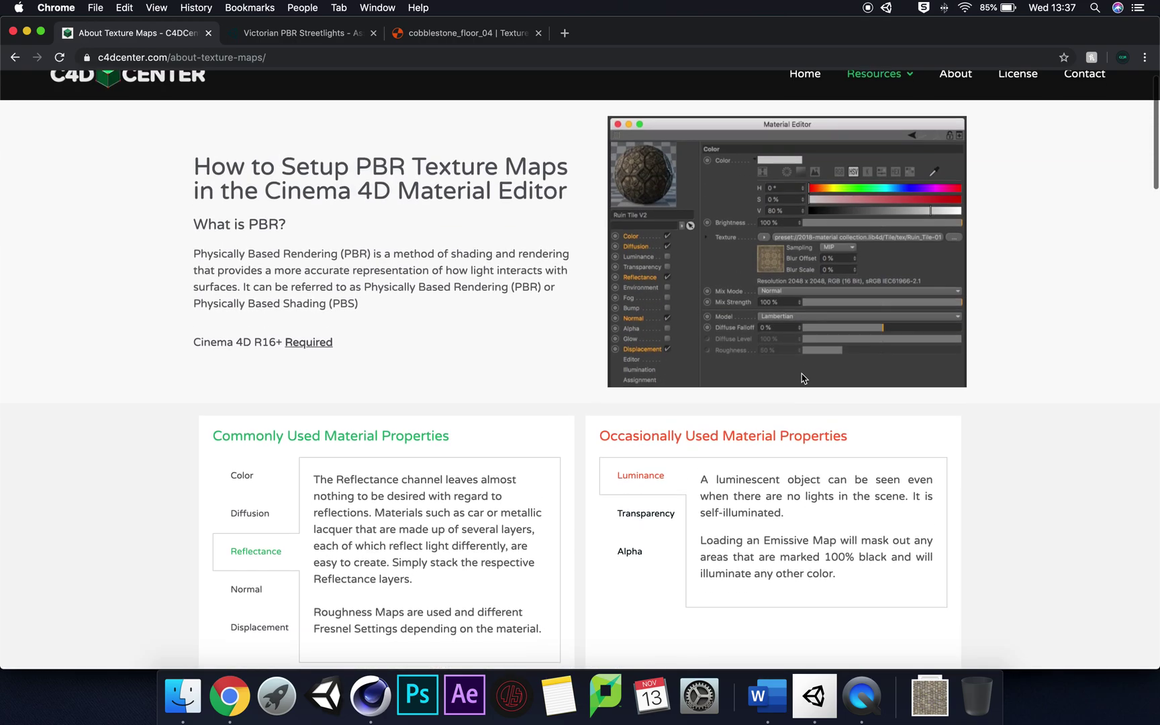
Step: Bring up the cobblestone_floor_04 page on Texture Haven and review its download options and similar textures
click(455, 33)
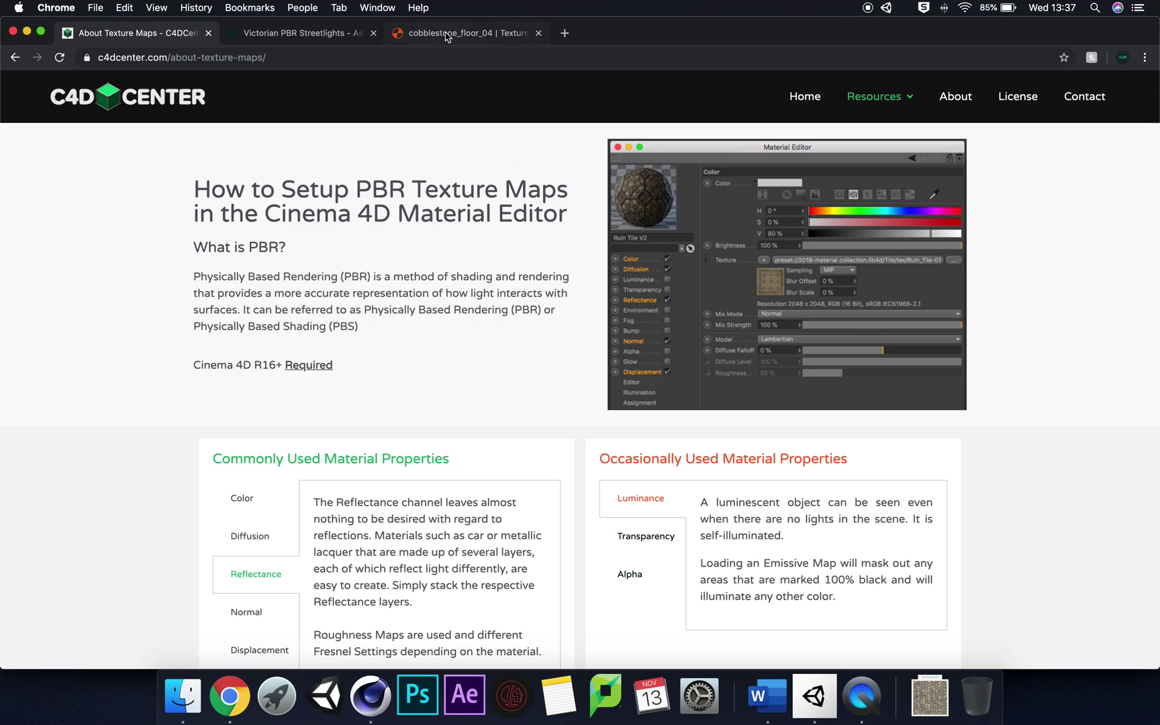
scroll(1038, 220, down, 10)
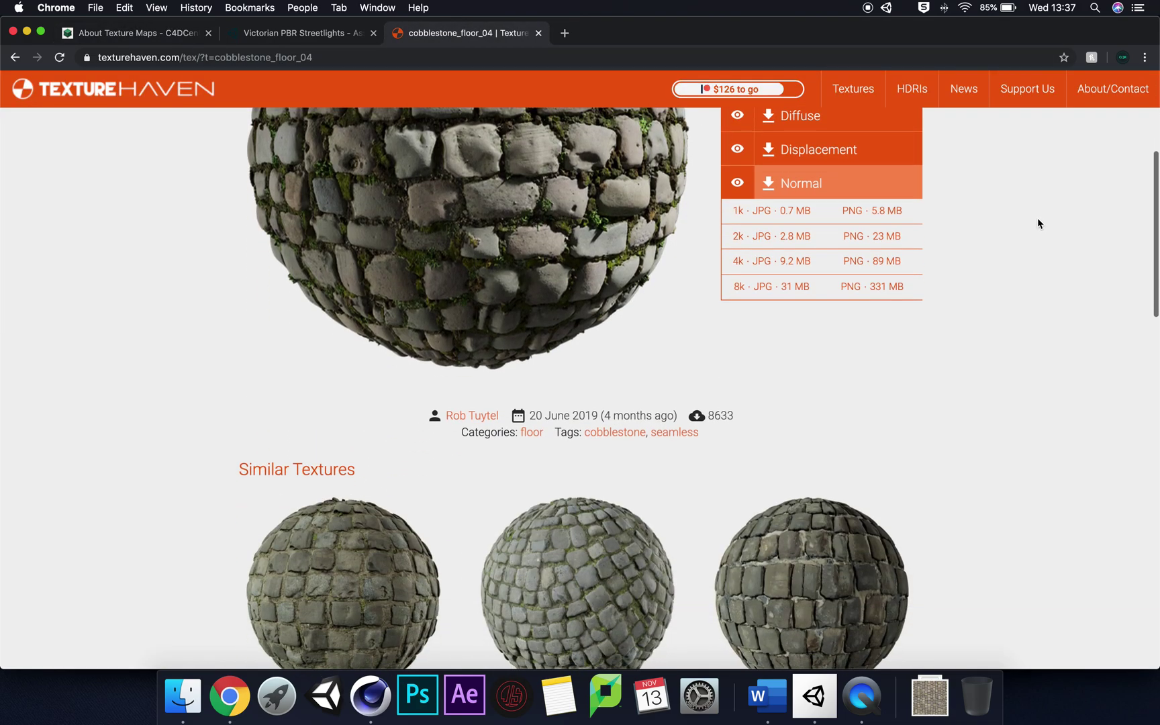
scroll(1038, 223, down, 4)
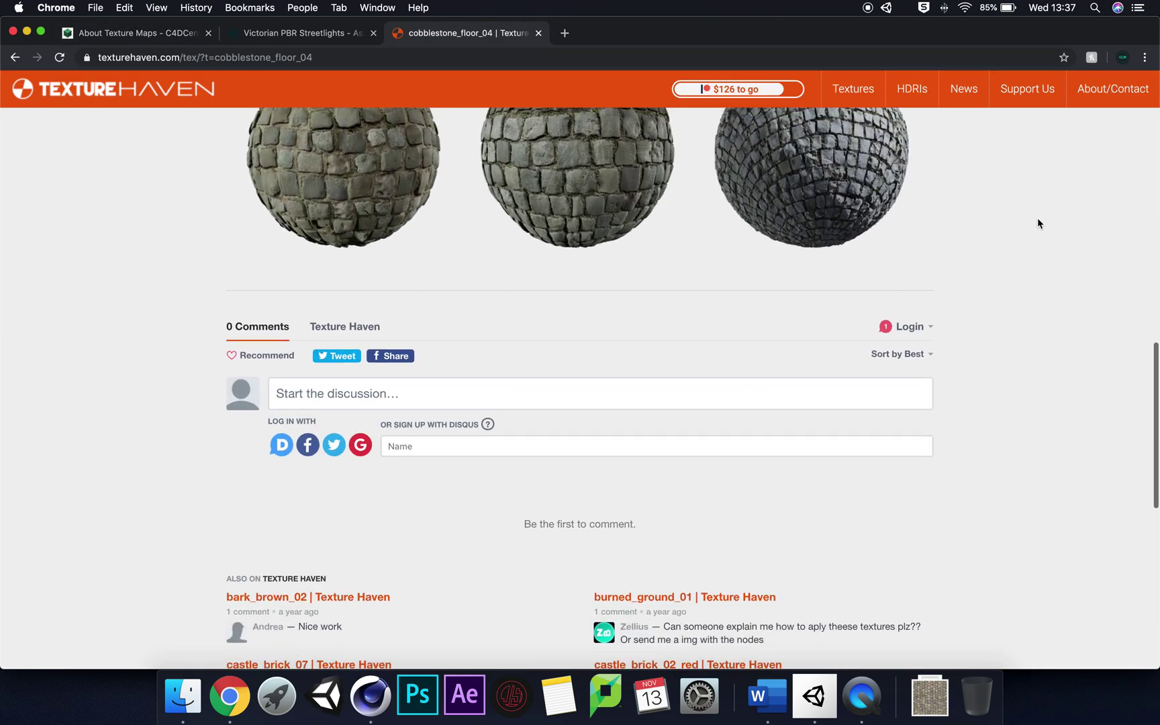
scroll(1038, 223, up, 10)
scroll(1036, 218, up, 4)
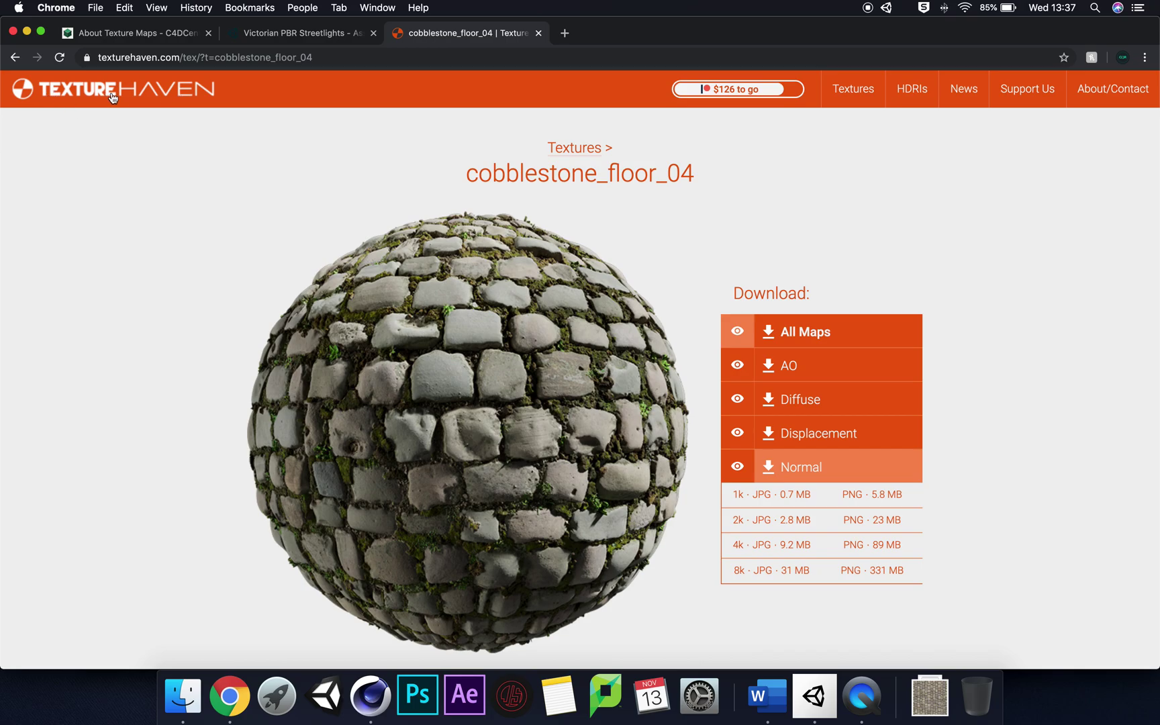
Step: Go to the Texture Haven home page and read through its licensing, support and about sections
click(154, 103)
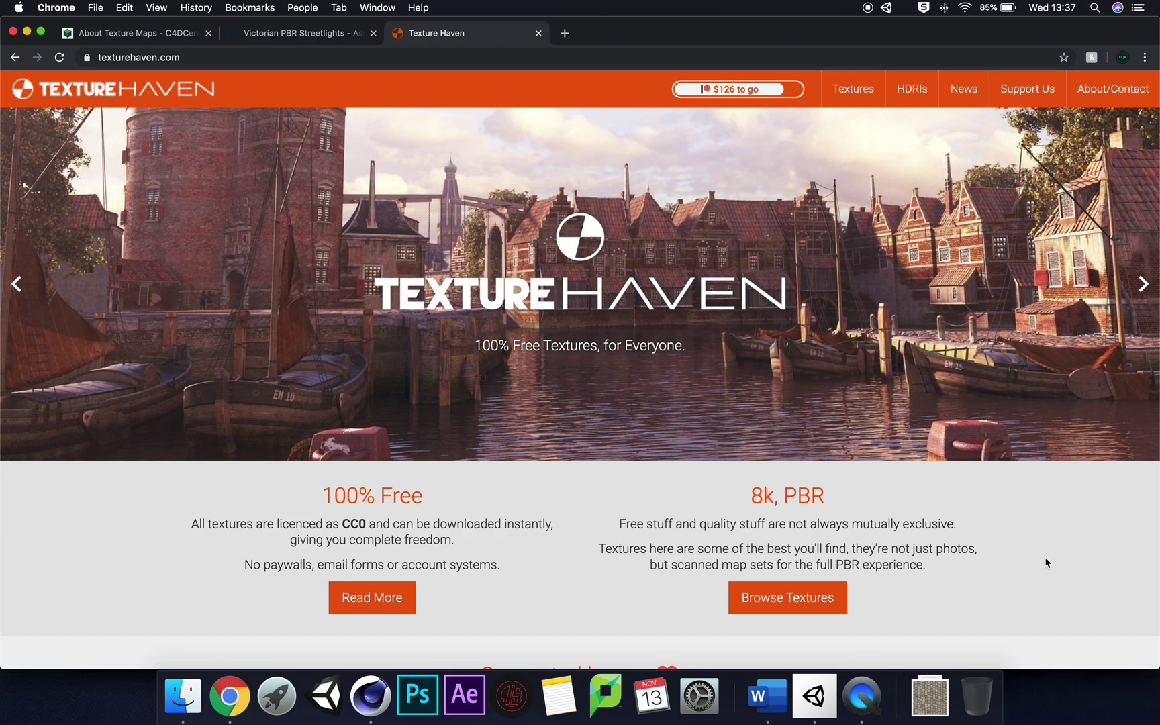
scroll(1046, 563, down, 10)
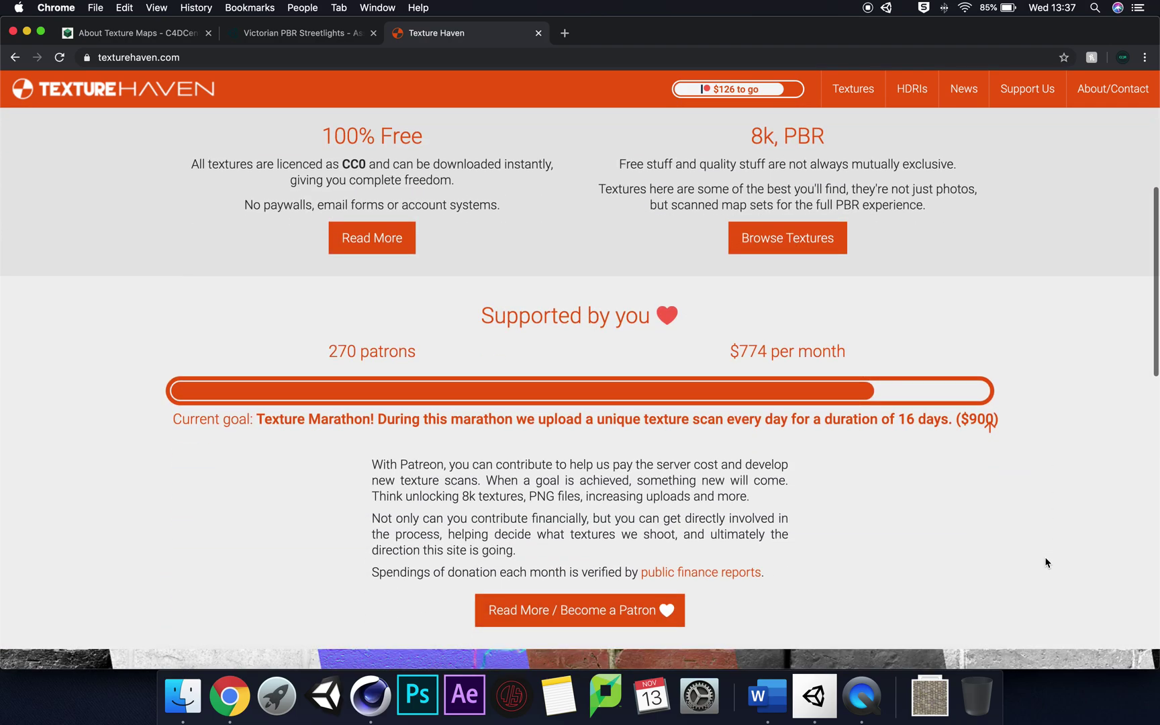
scroll(1025, 423, down, 8)
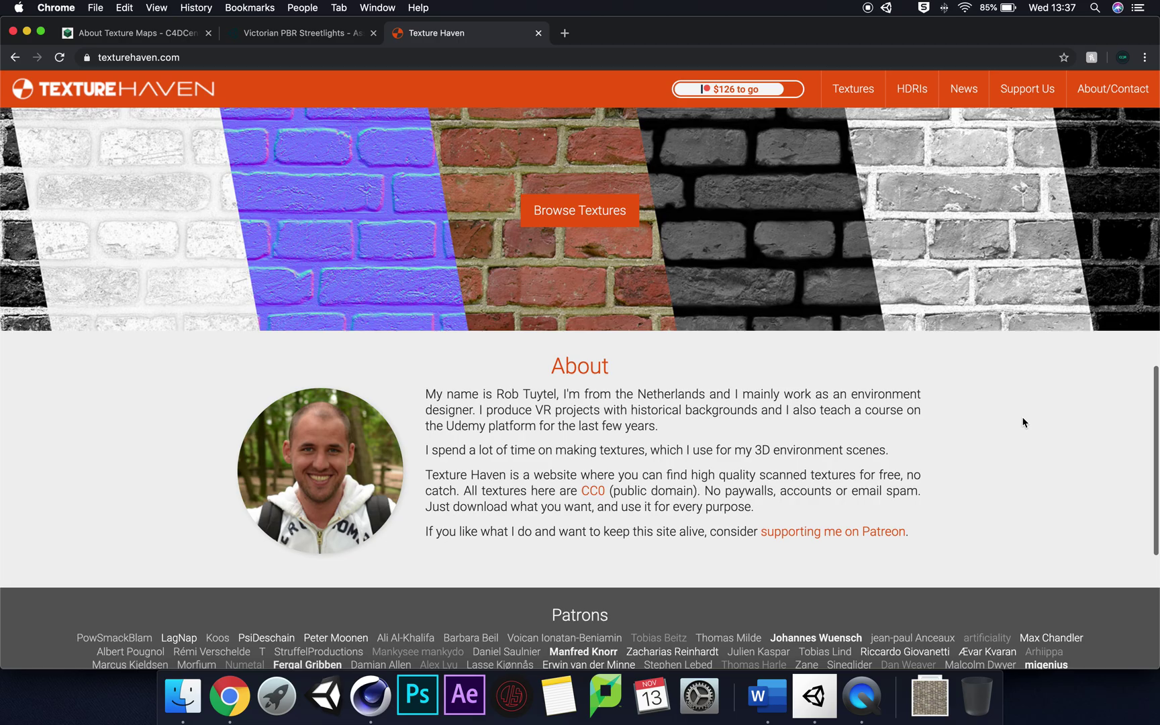
scroll(1025, 422, down, 3)
scroll(1025, 422, up, 20)
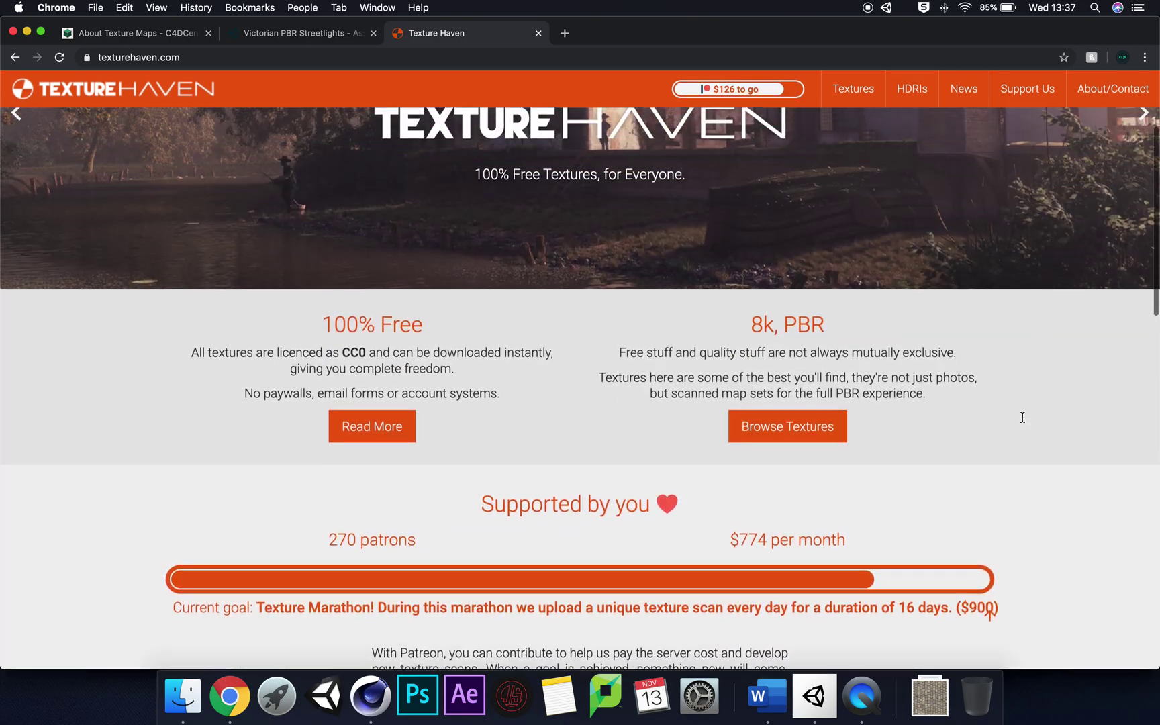
scroll(1026, 421, down, 2)
scroll(1025, 422, up, 2)
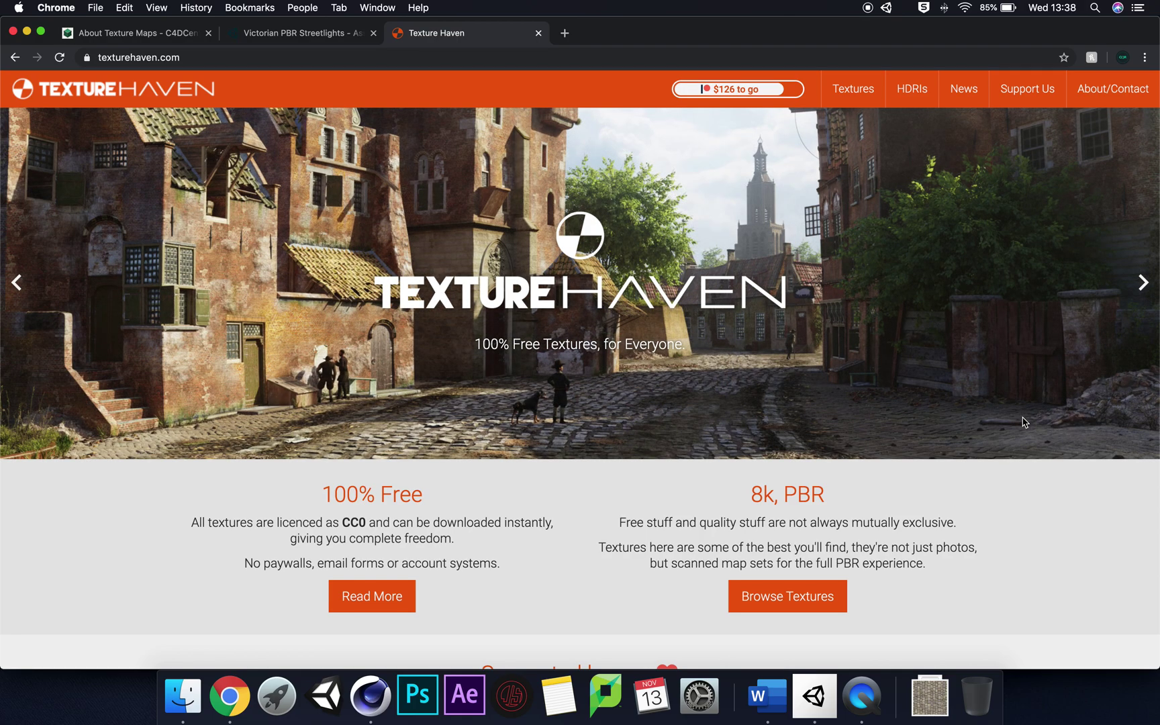
scroll(979, 460, down, 8)
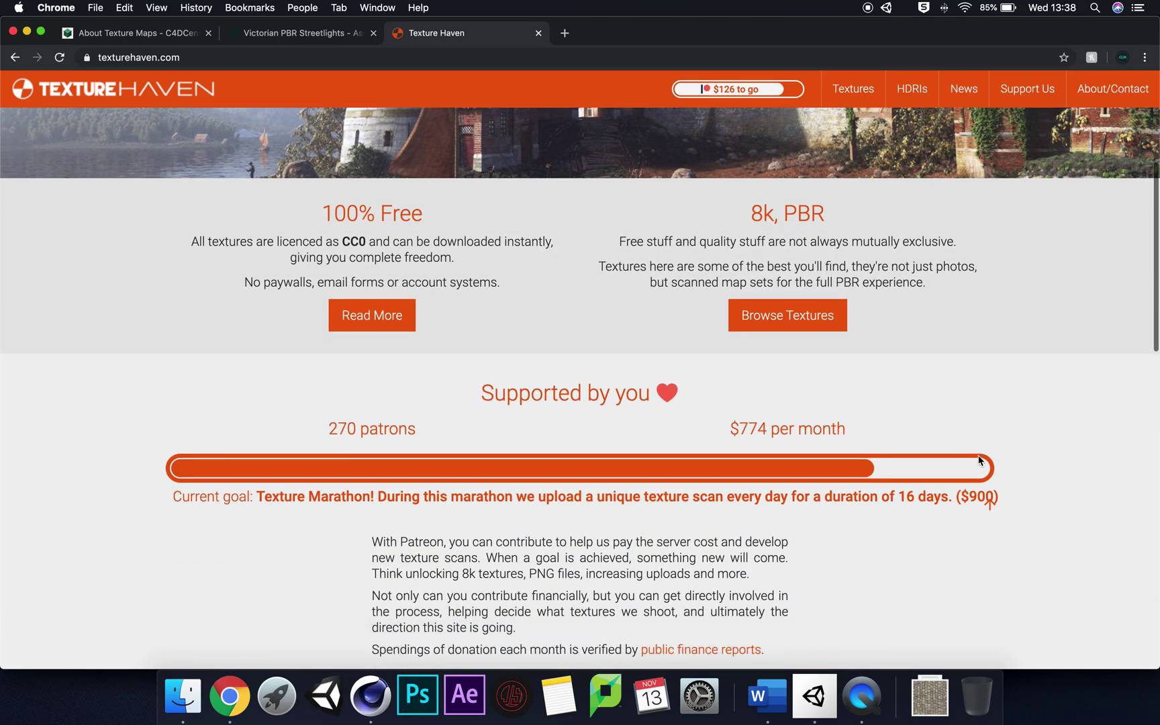
scroll(978, 461, up, 8)
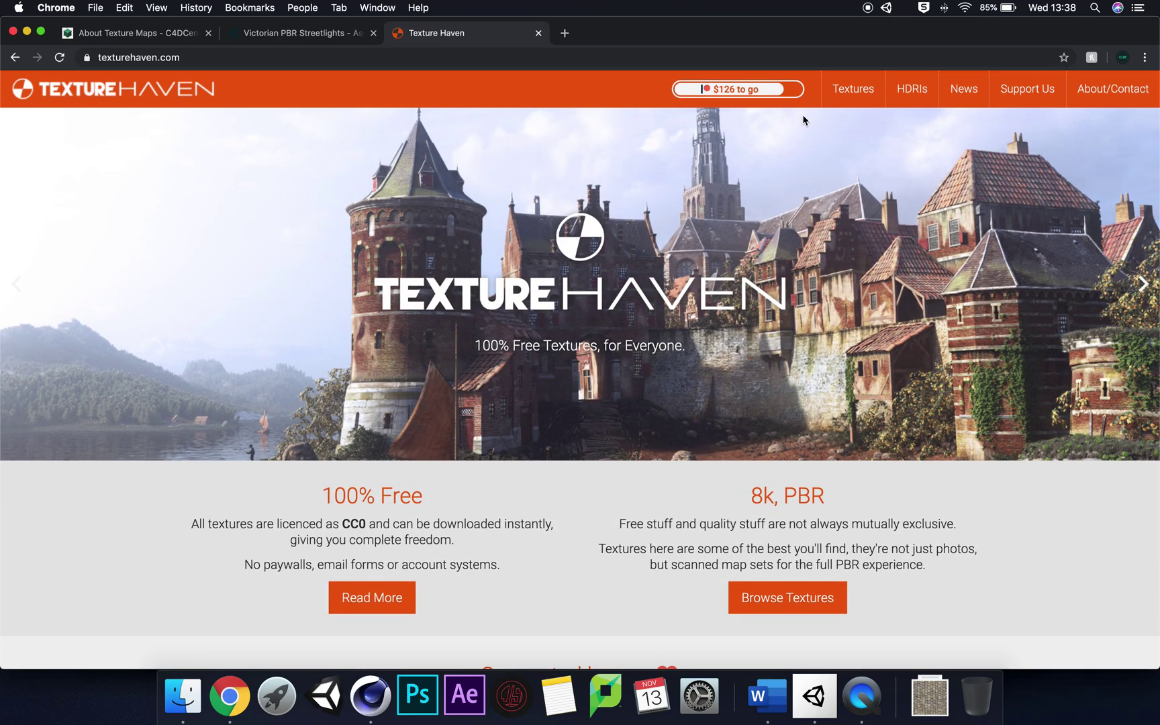
Step: Open Texture Haven's full texture library and browse the available materials for a suitable rock texture
click(851, 92)
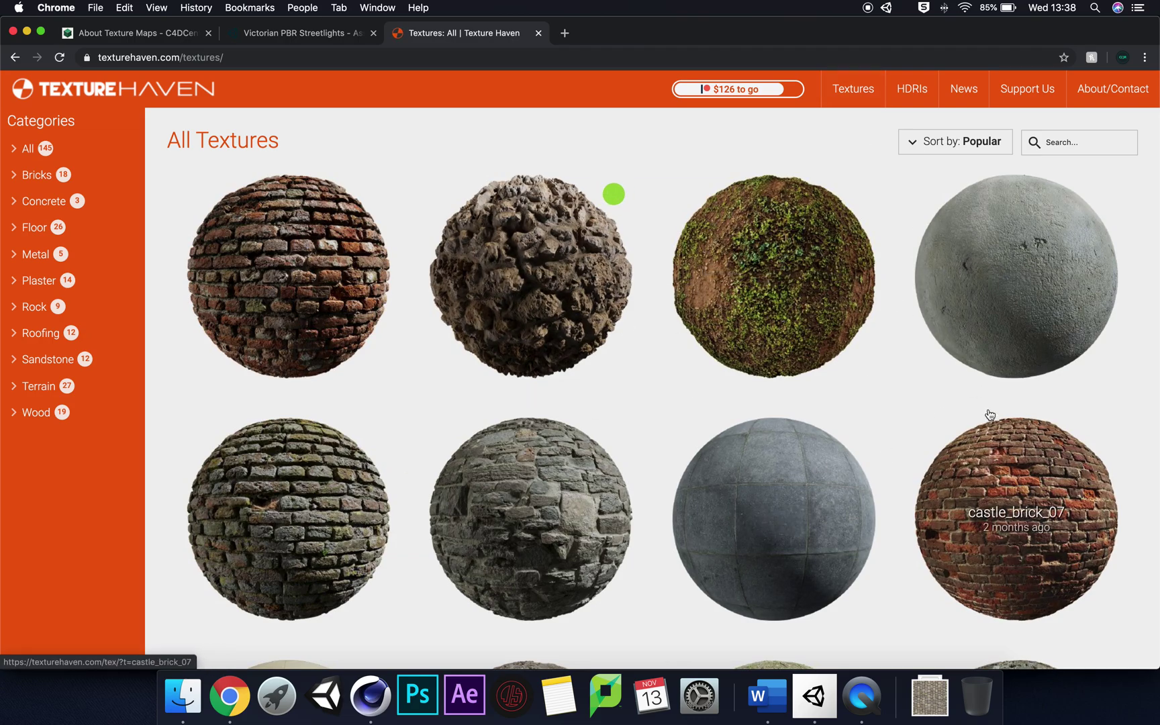
scroll(989, 414, down, 6)
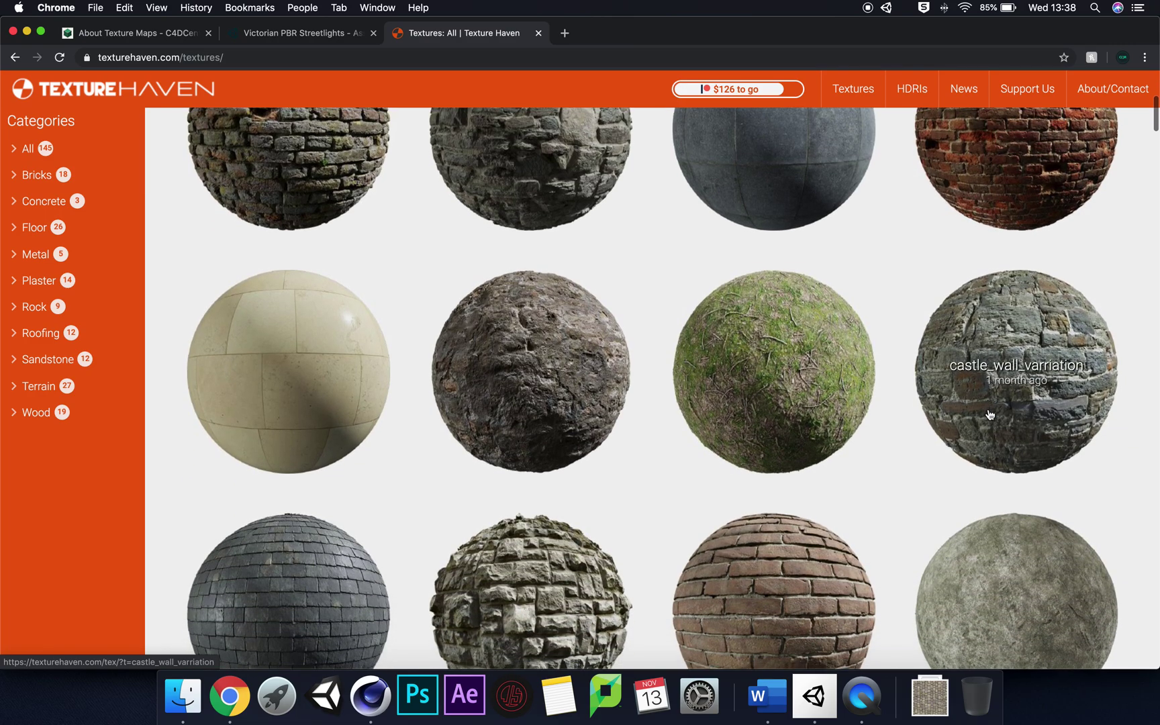
scroll(990, 414, down, 2)
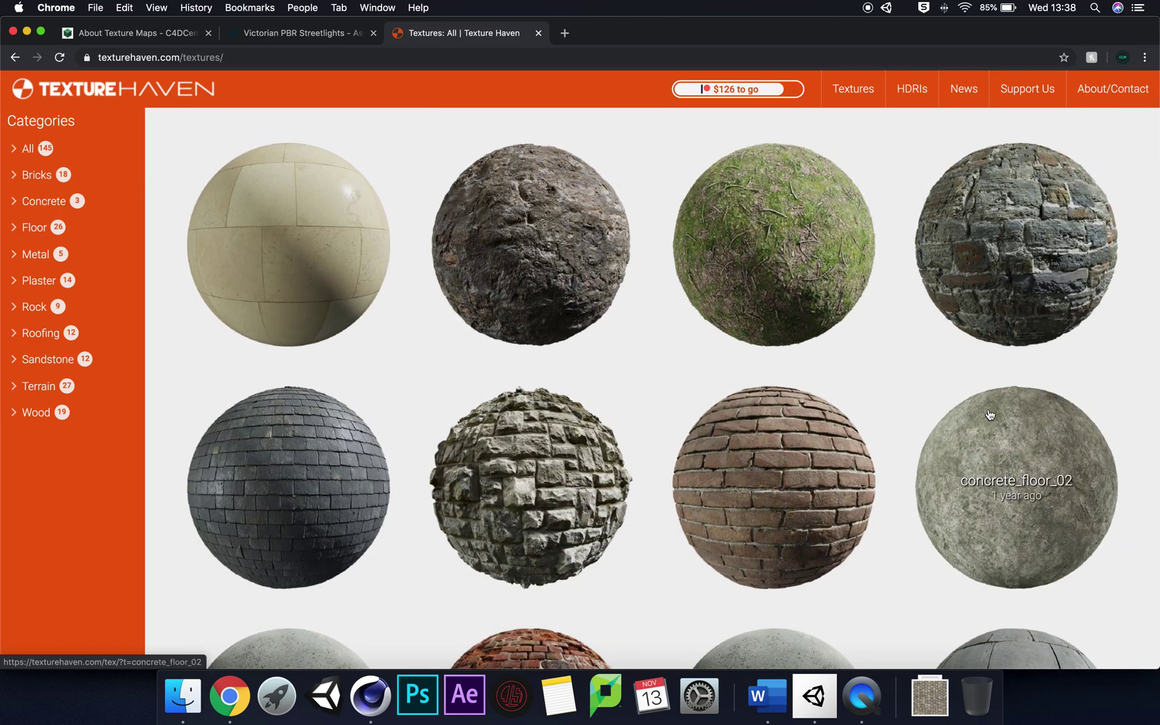
scroll(989, 415, down, 9)
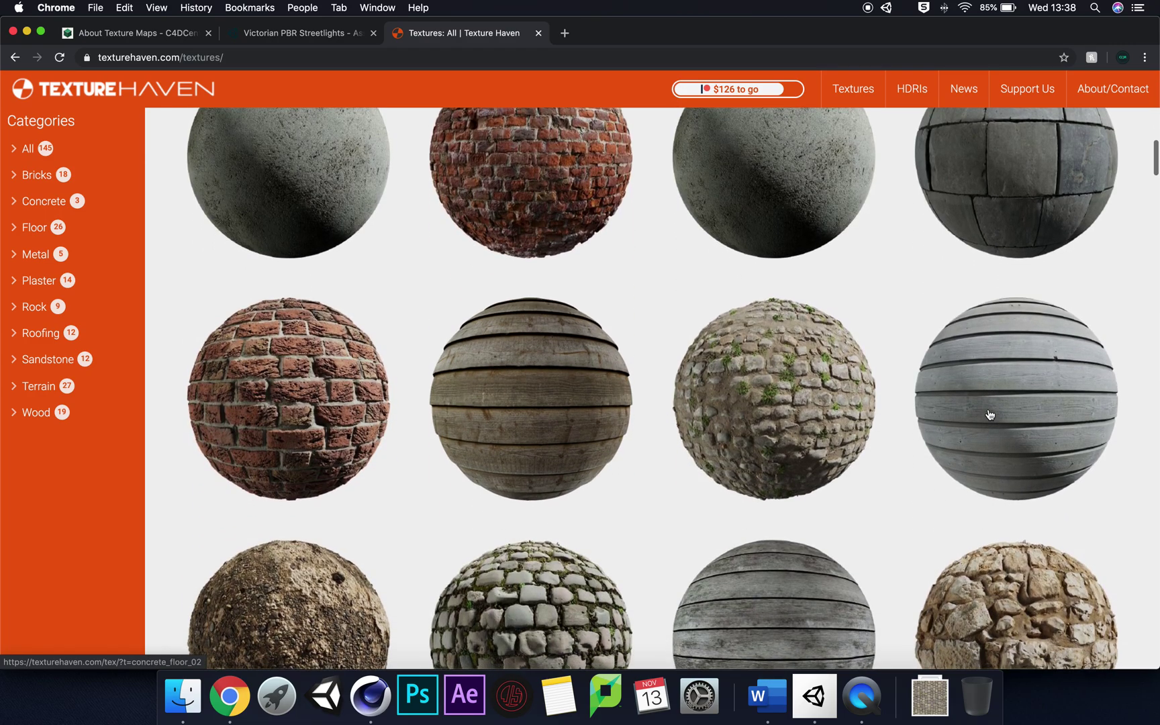
scroll(990, 414, down, 6)
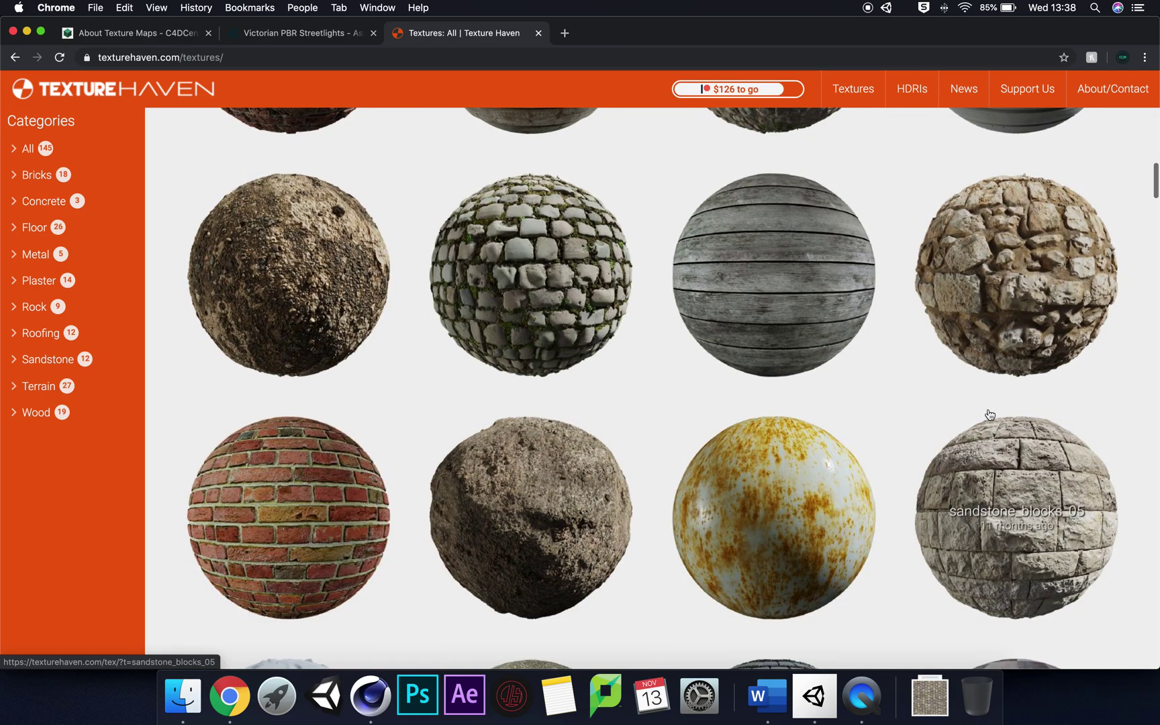
scroll(990, 415, down, 12)
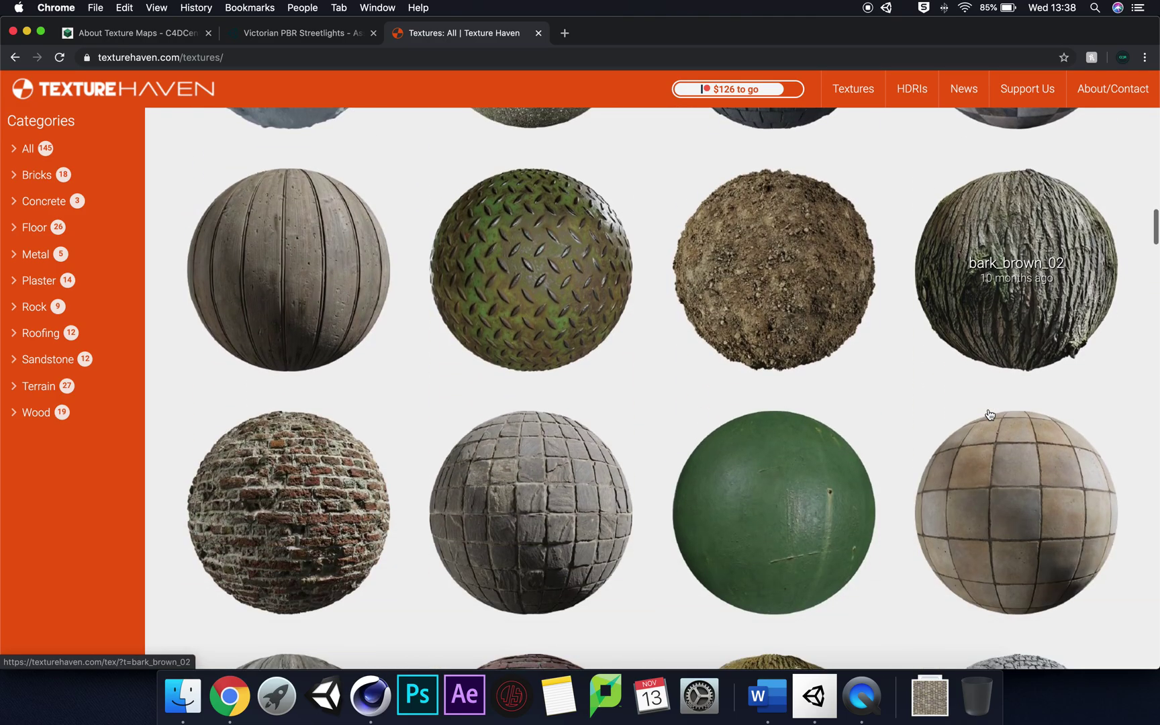
scroll(989, 414, down, 3)
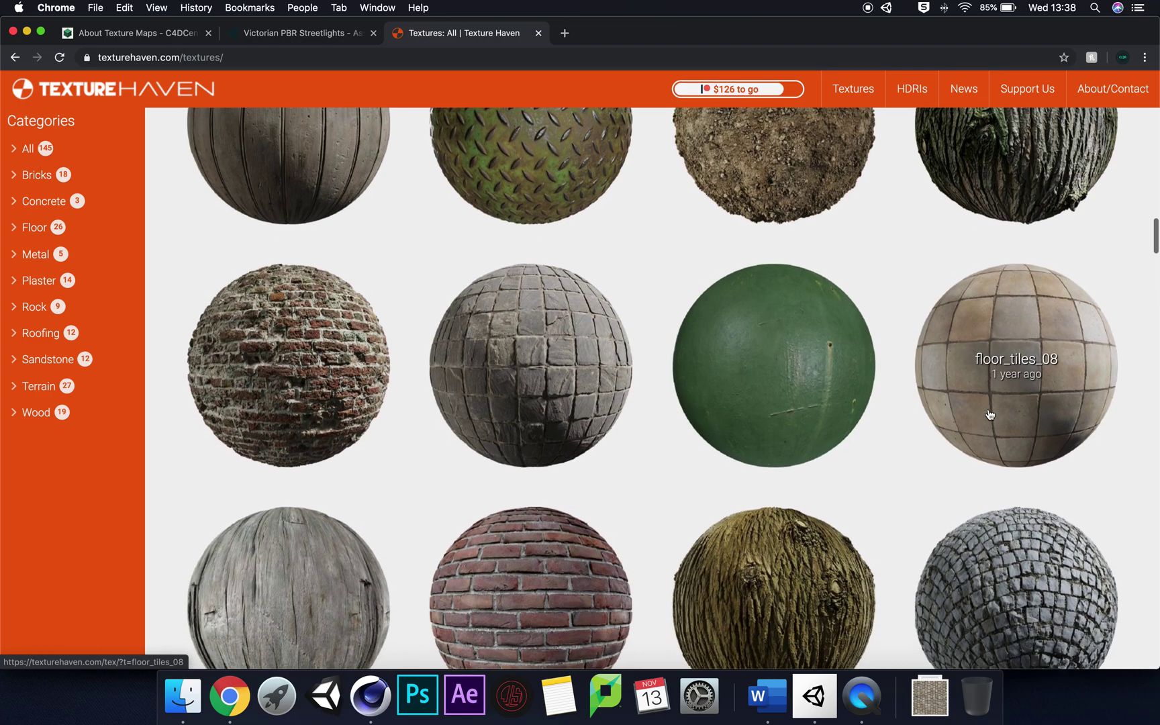
scroll(990, 414, down, 3)
scroll(990, 415, down, 2)
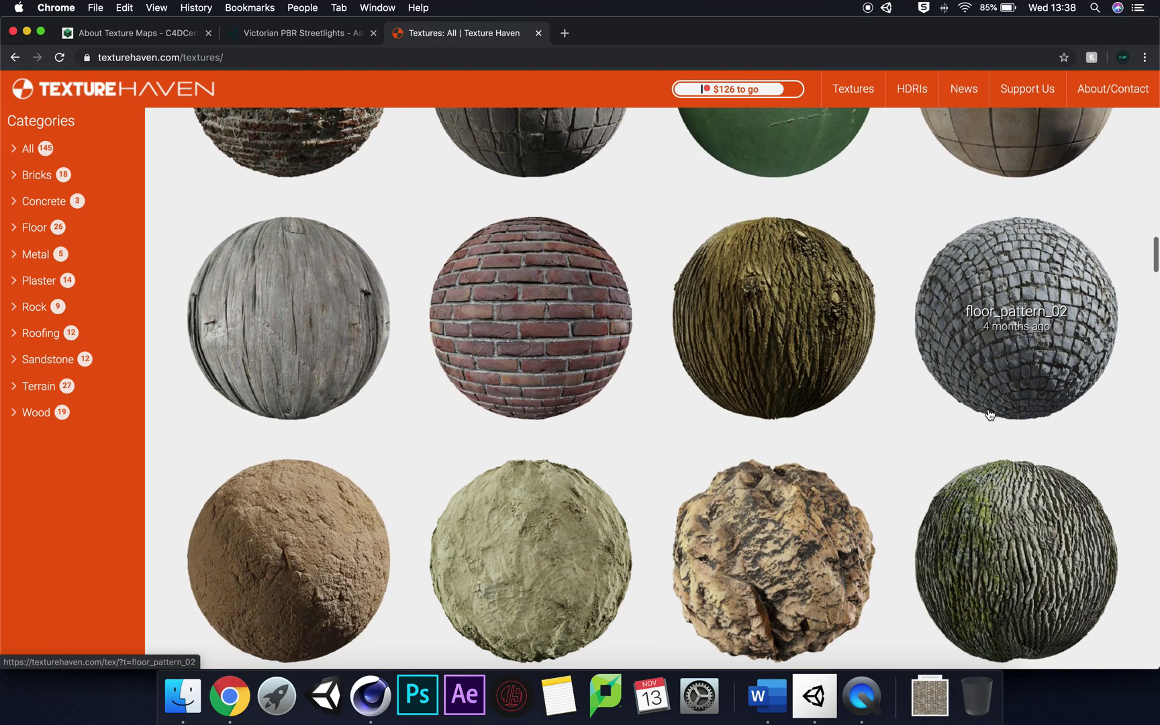
scroll(777, 457, down, 3)
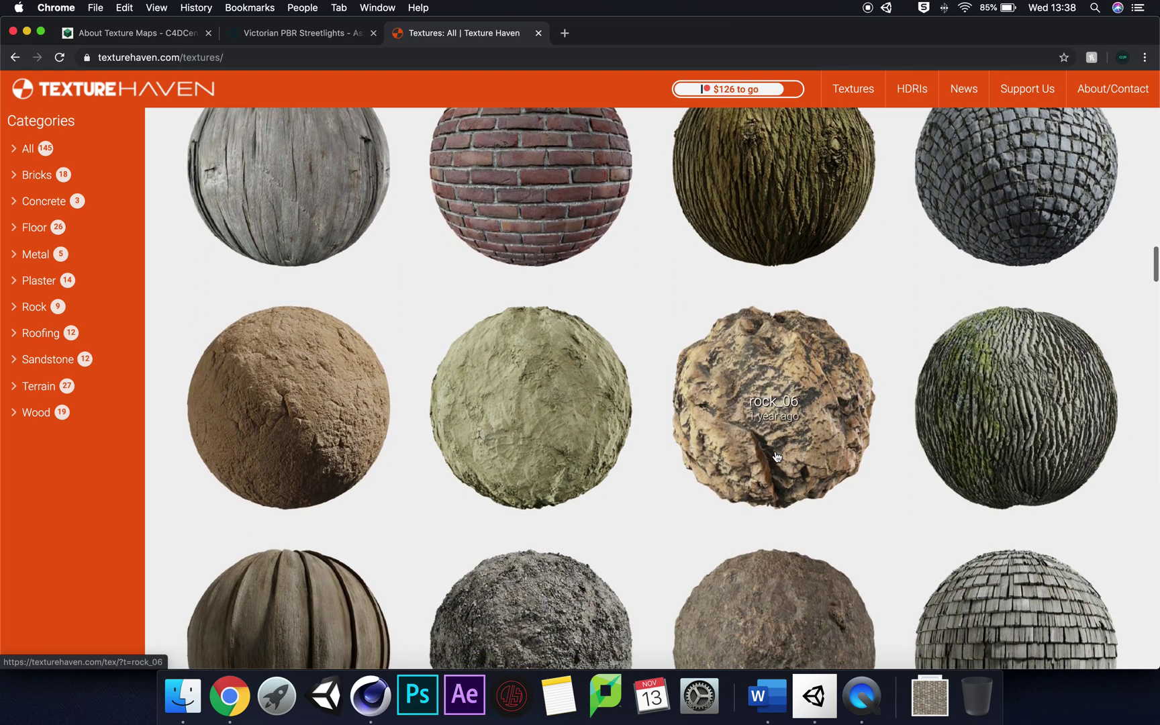
scroll(874, 356, down, 3)
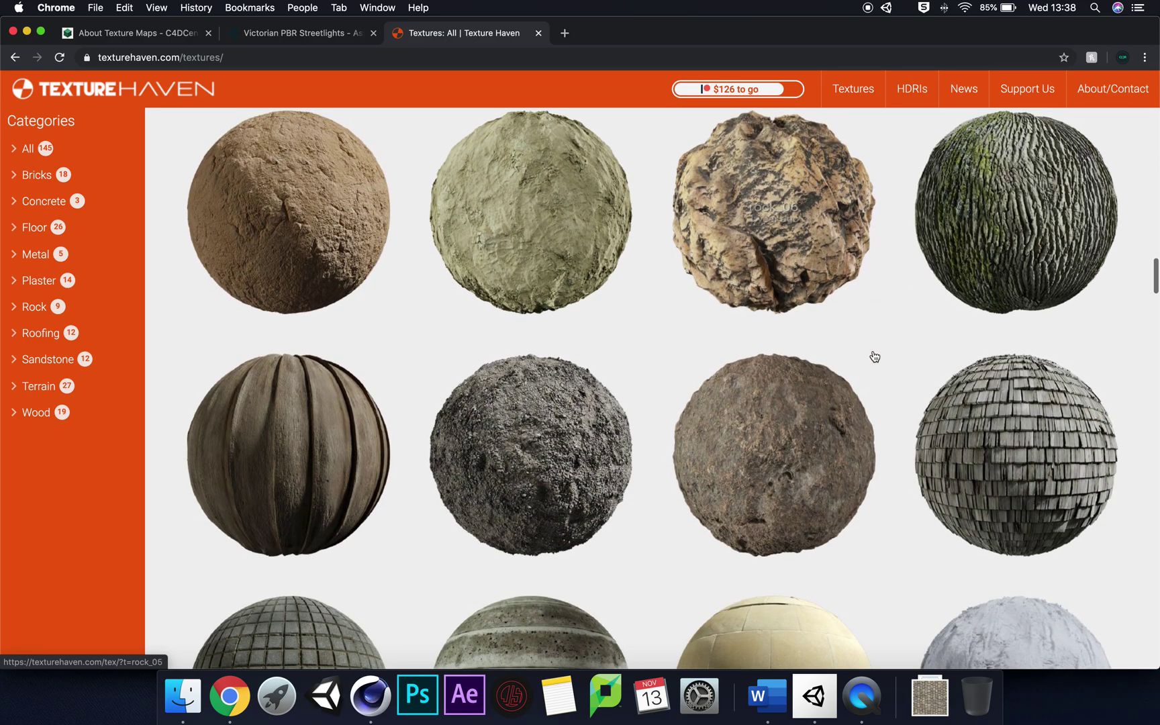
scroll(888, 428, up, 2)
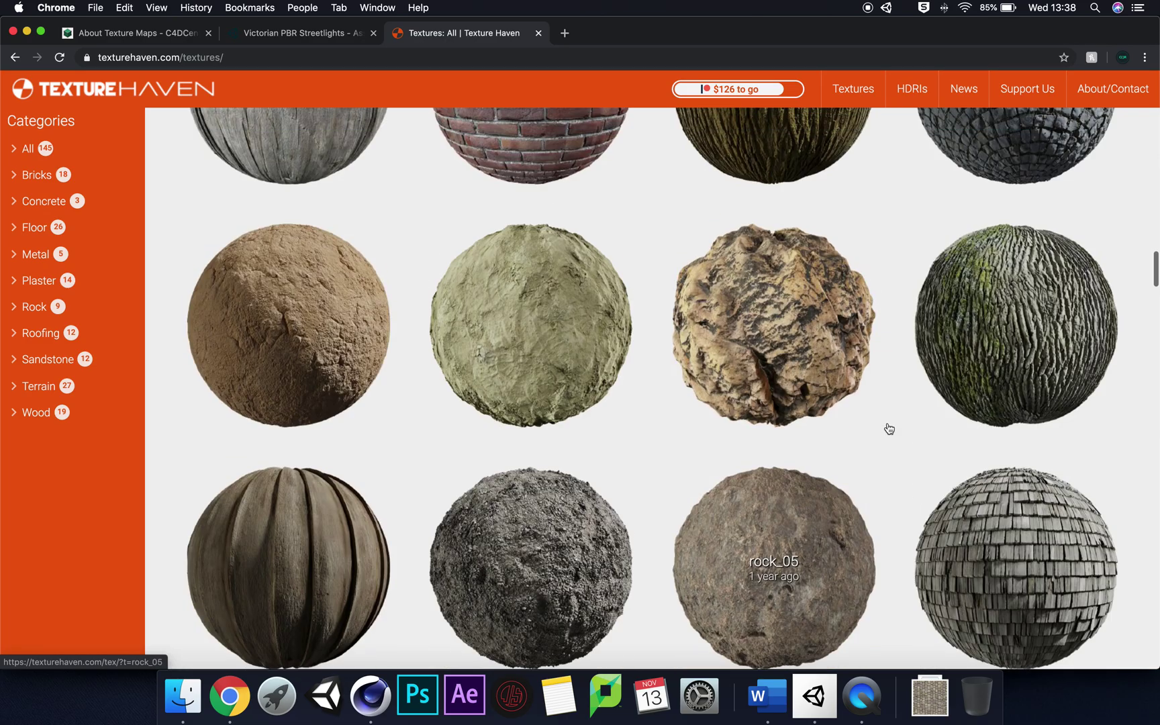
scroll(889, 428, down, 8)
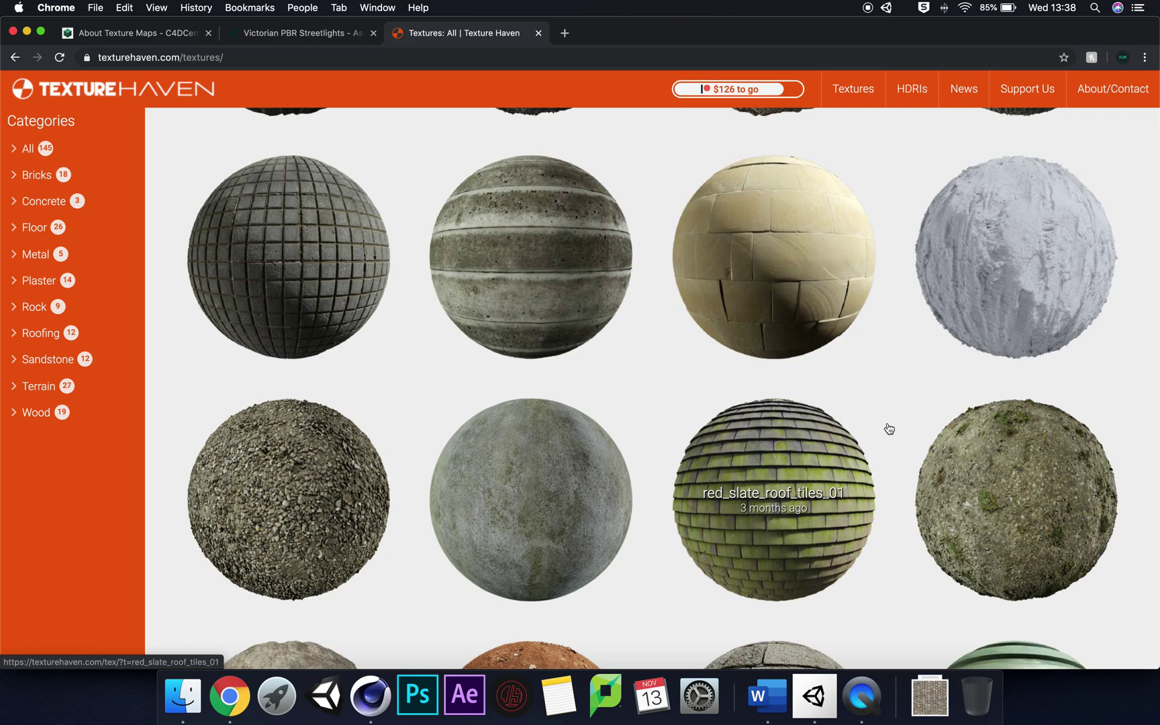
scroll(889, 428, down, 4)
scroll(889, 428, down, 1)
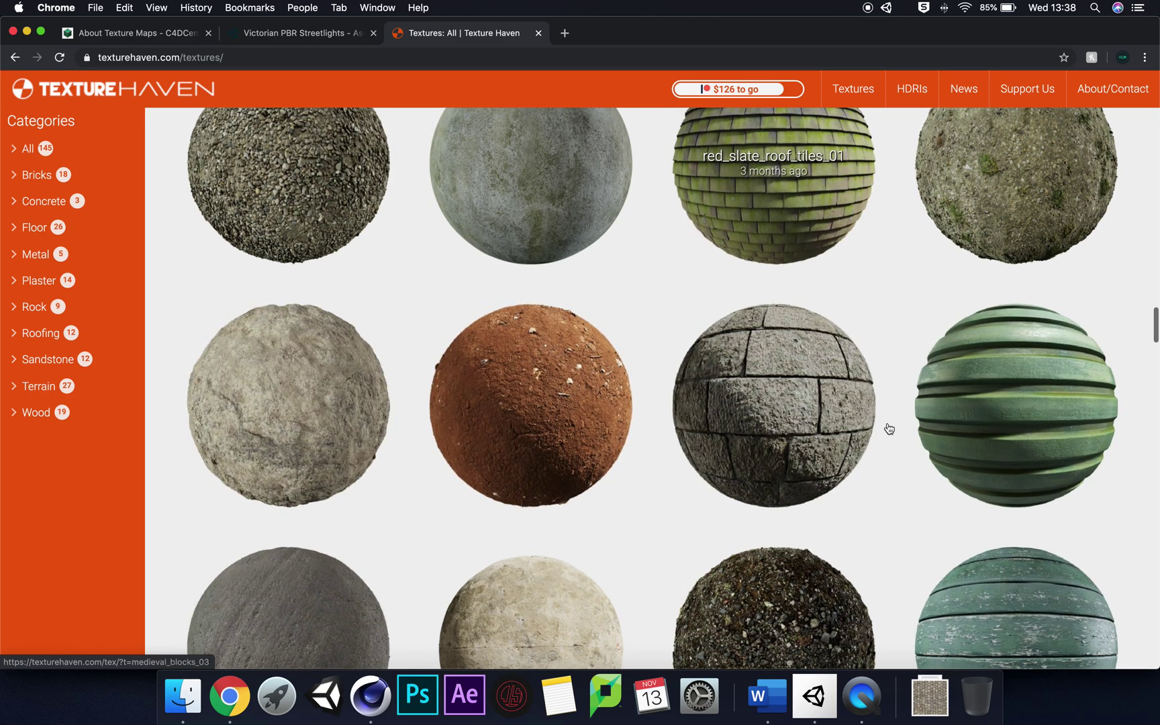
scroll(889, 428, down, 2)
scroll(888, 429, up, 5)
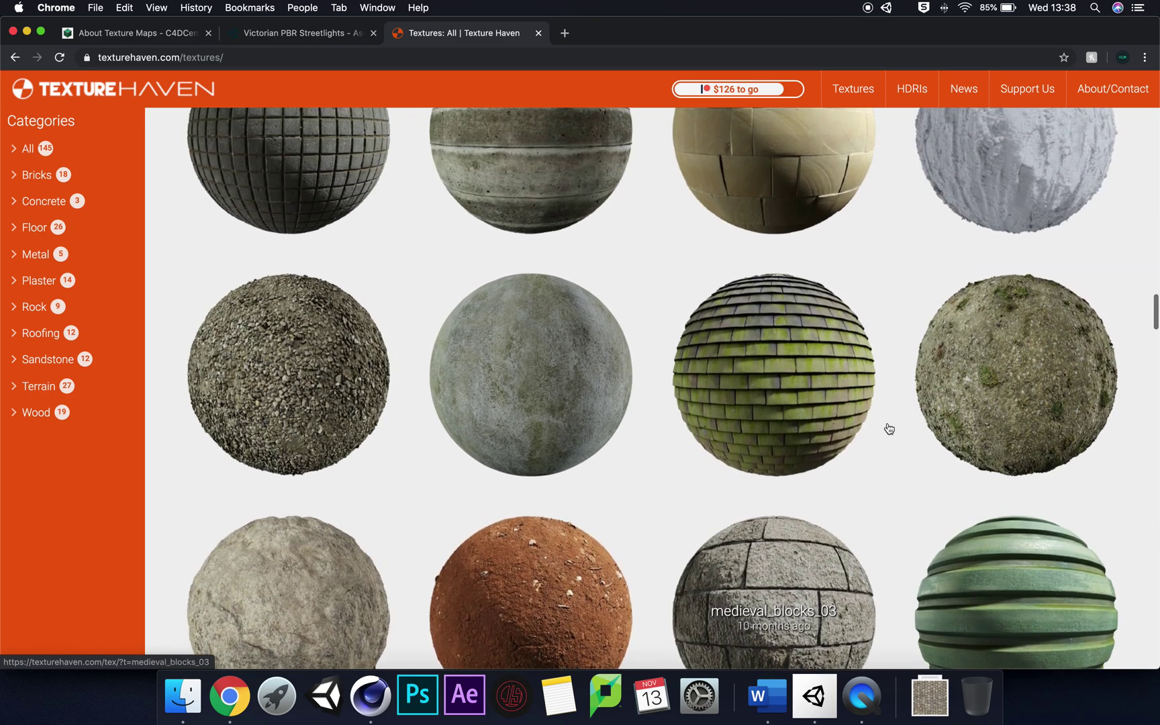
scroll(888, 428, up, 9)
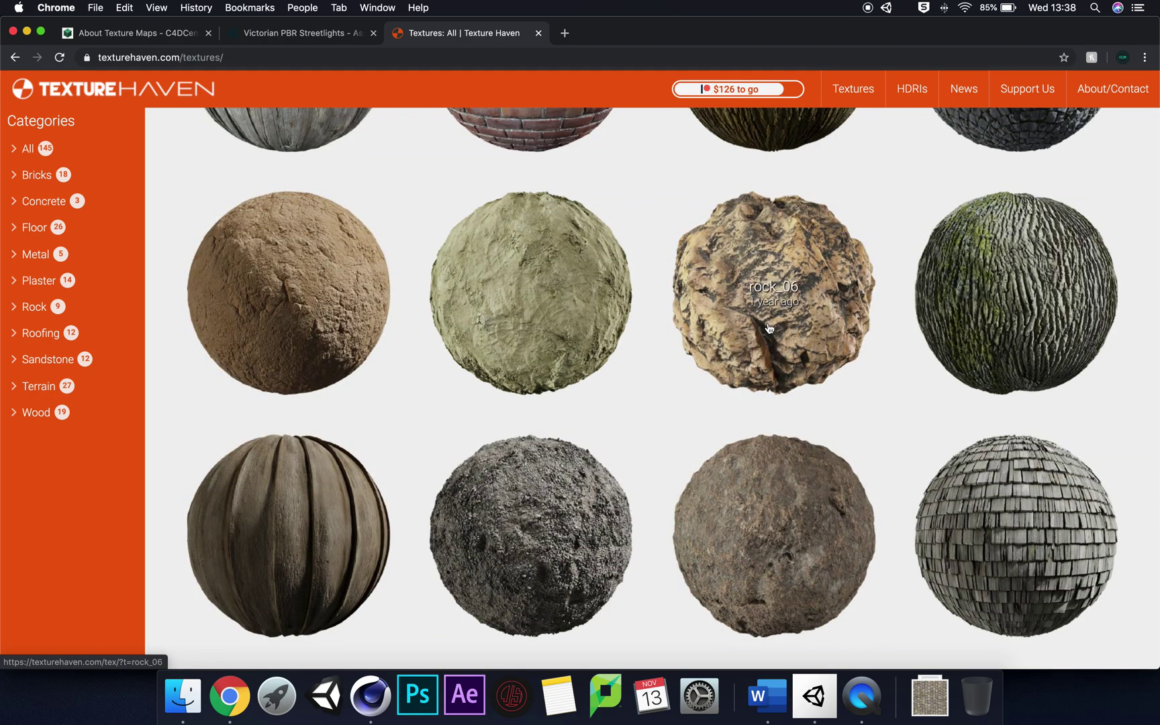
Step: Open the rock_06 texture page and preview its AO, displacement, bump, diffuse, normal, roughness and specular maps
click(803, 339)
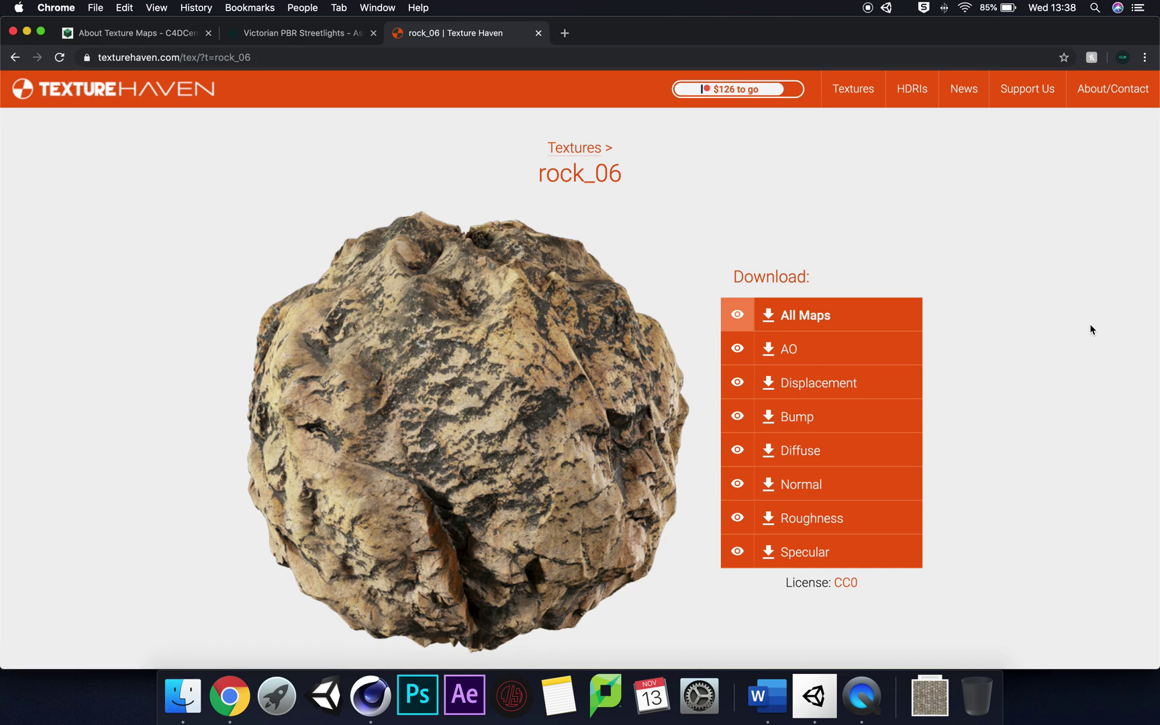
scroll(1090, 328, down, 2)
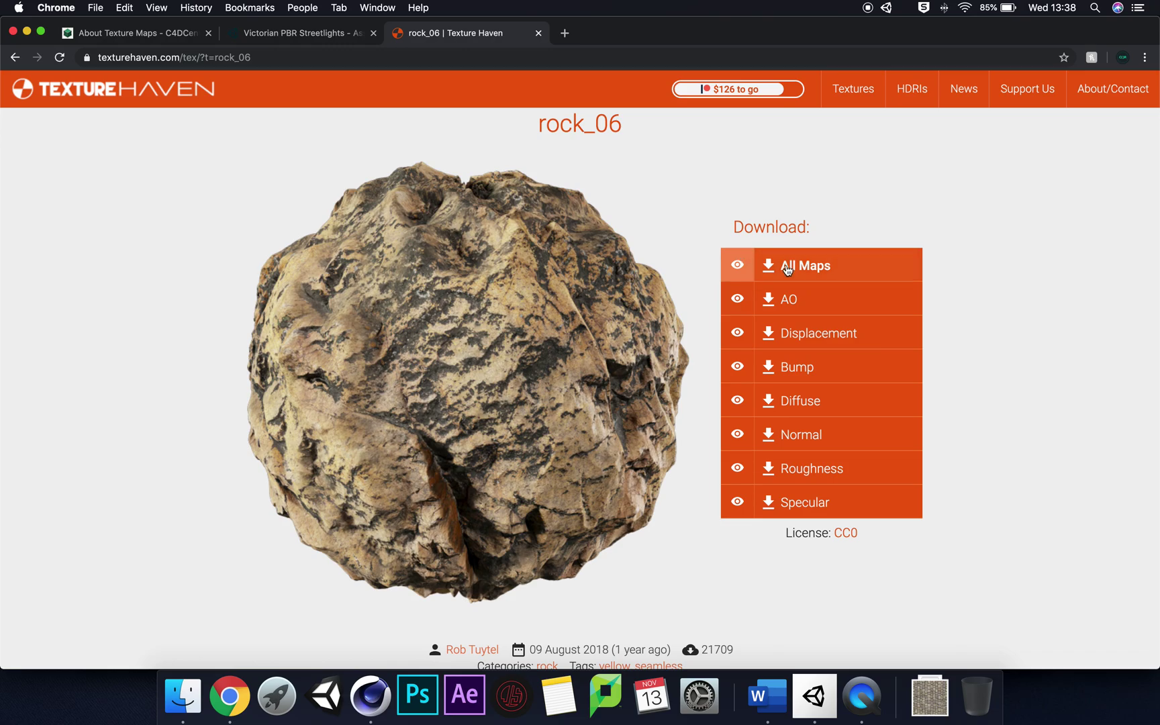
click(737, 299)
click(741, 337)
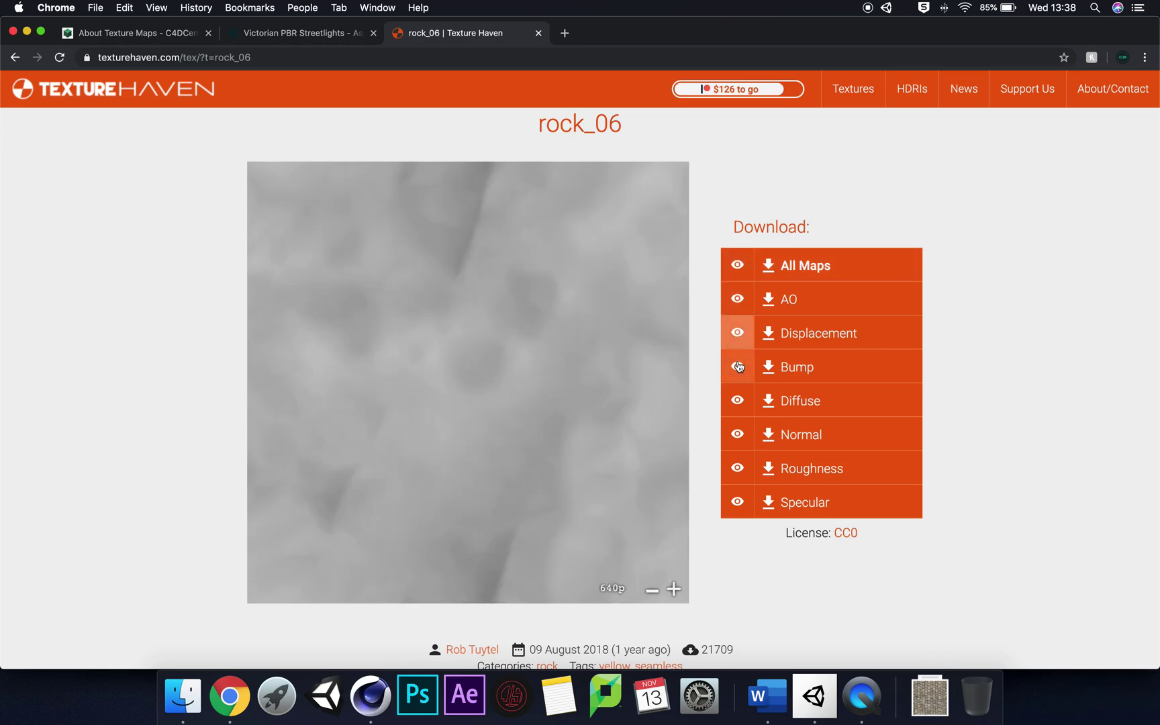
click(738, 367)
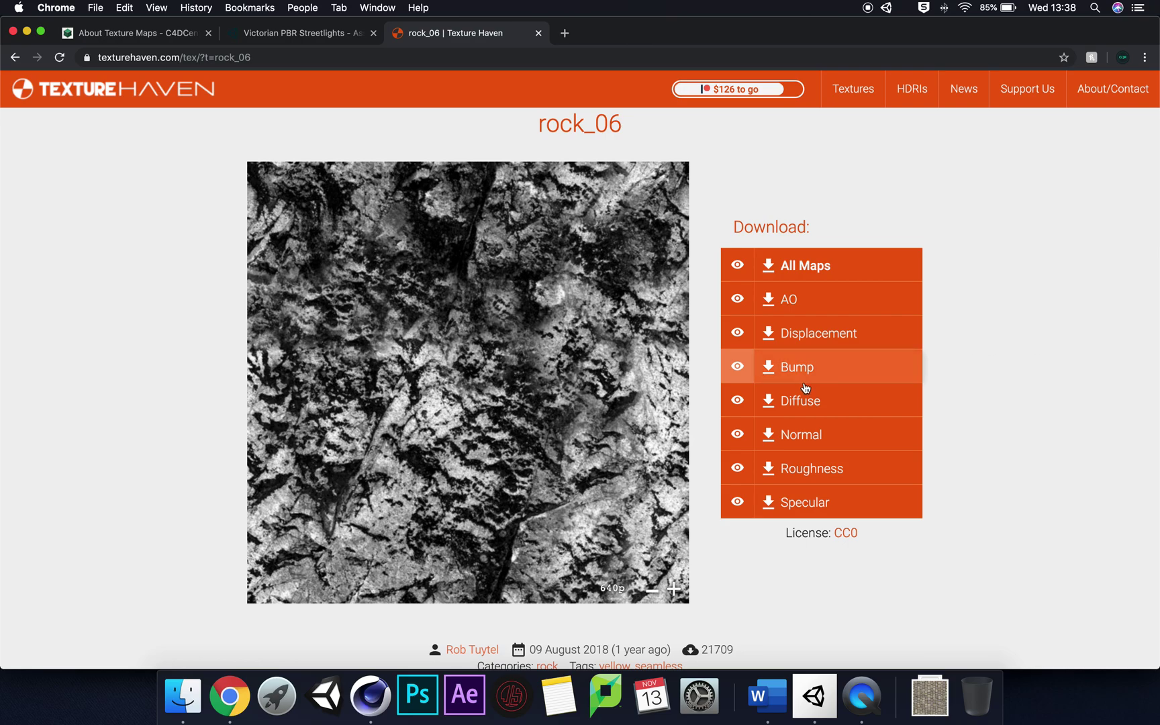
click(735, 402)
click(737, 435)
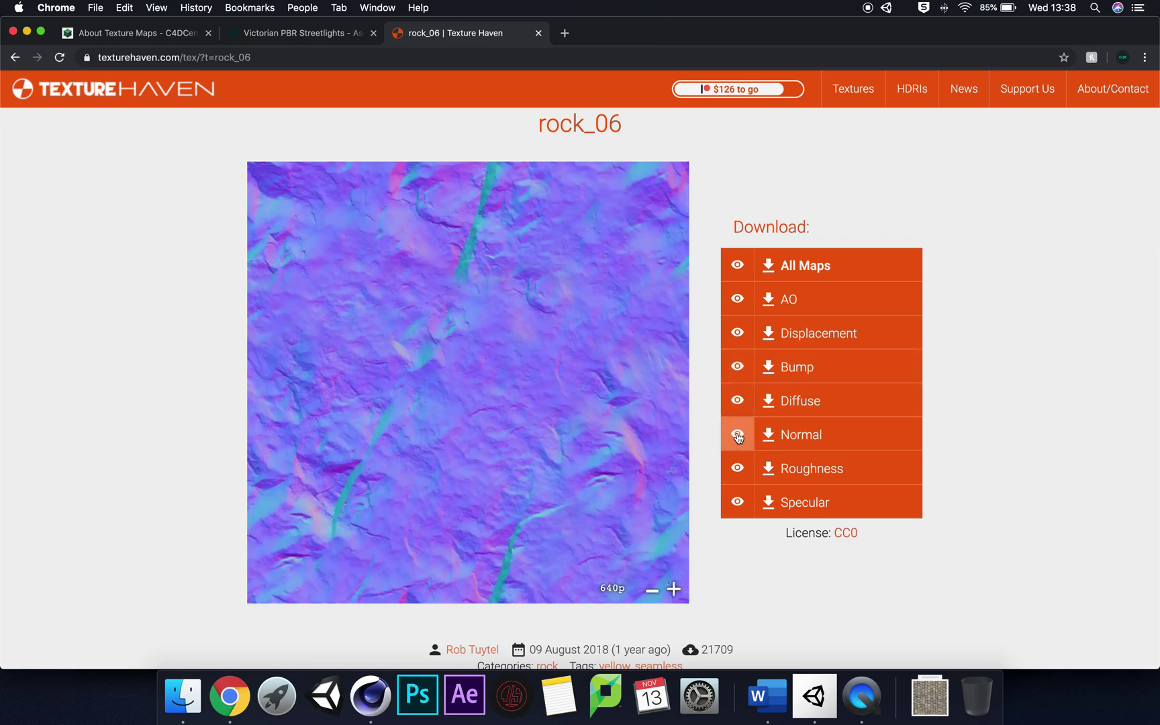
click(737, 468)
click(739, 504)
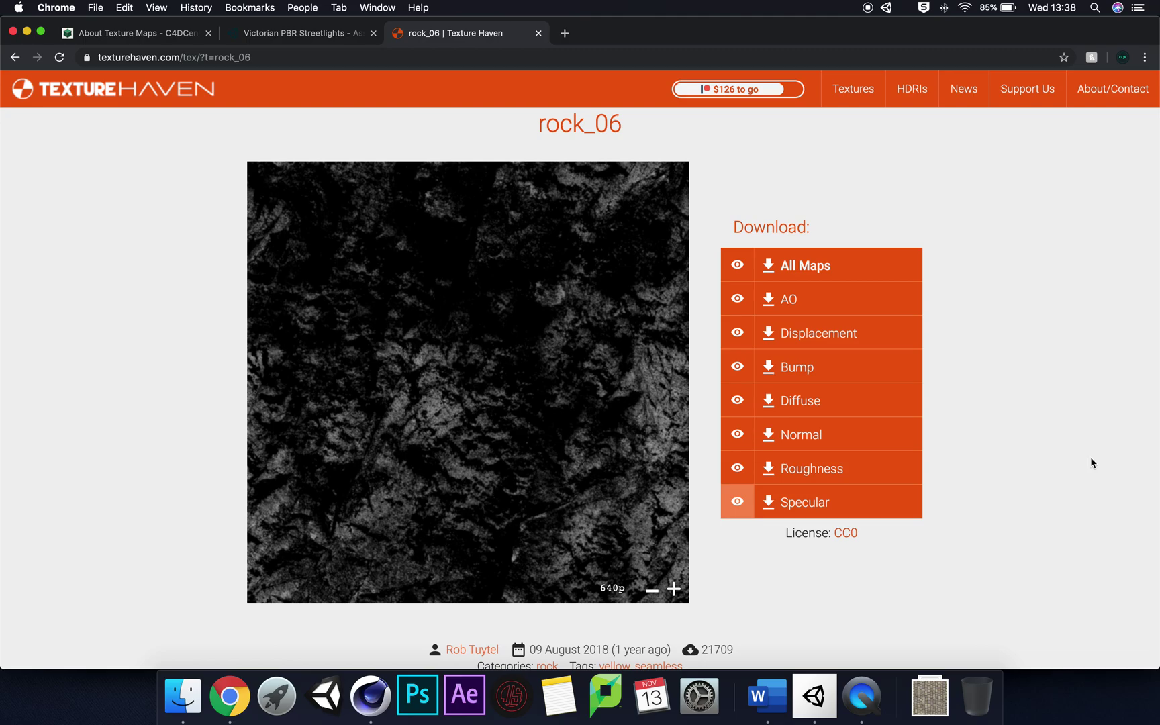
click(742, 267)
Step: Download all rock_06 maps as the 2k PNG archive into the c4d materials folder in Downloads
click(768, 265)
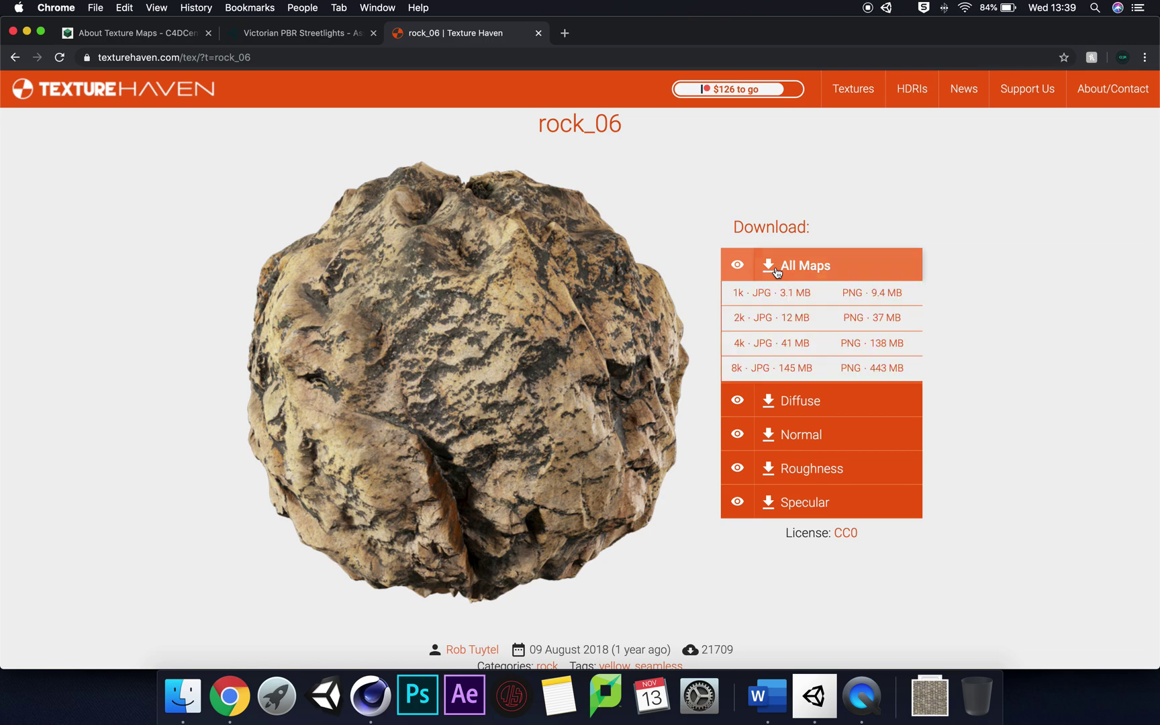
click(852, 325)
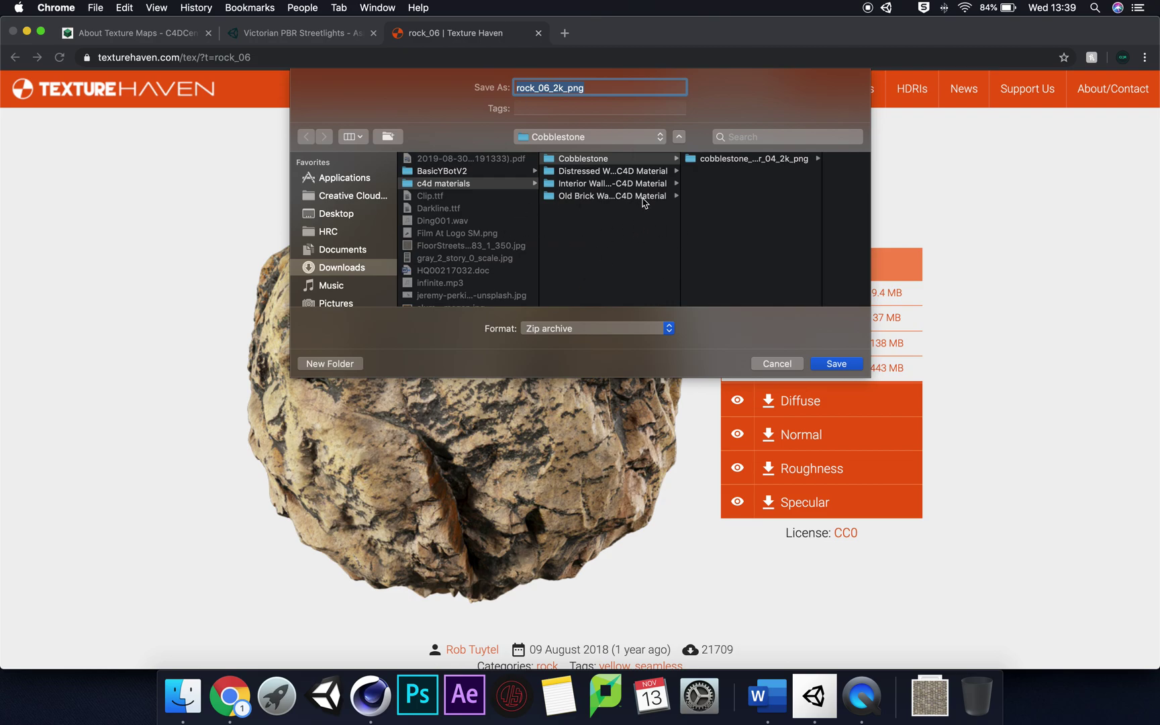
click(587, 211)
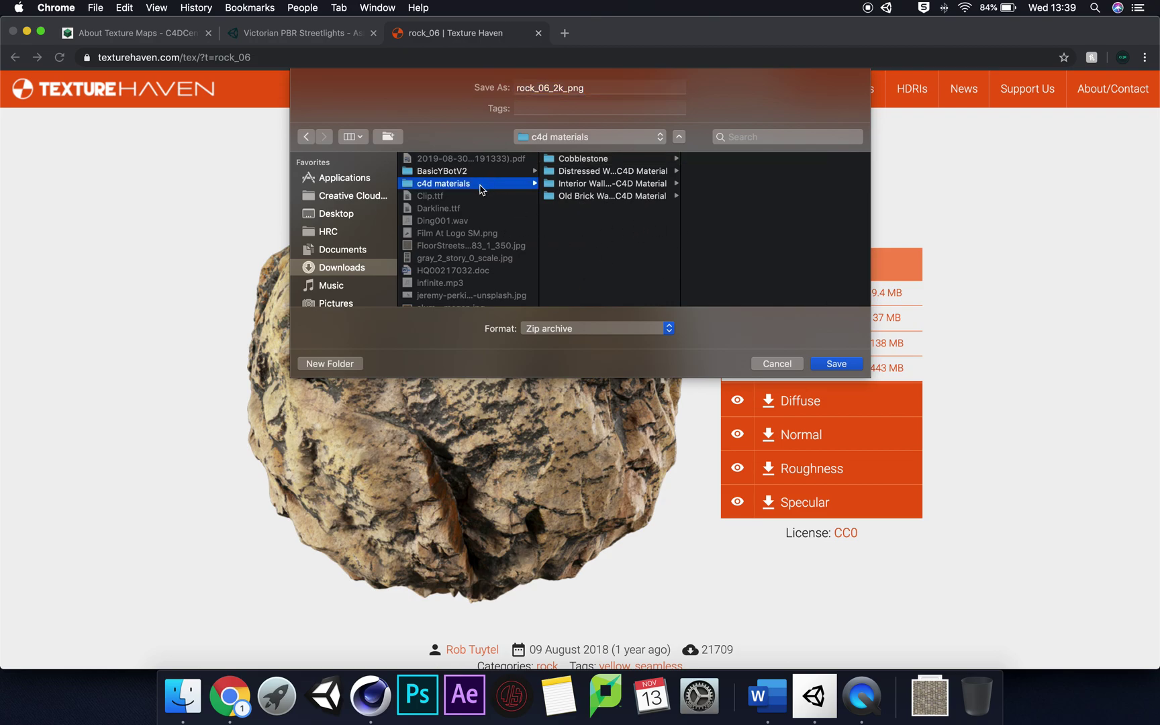
click(836, 364)
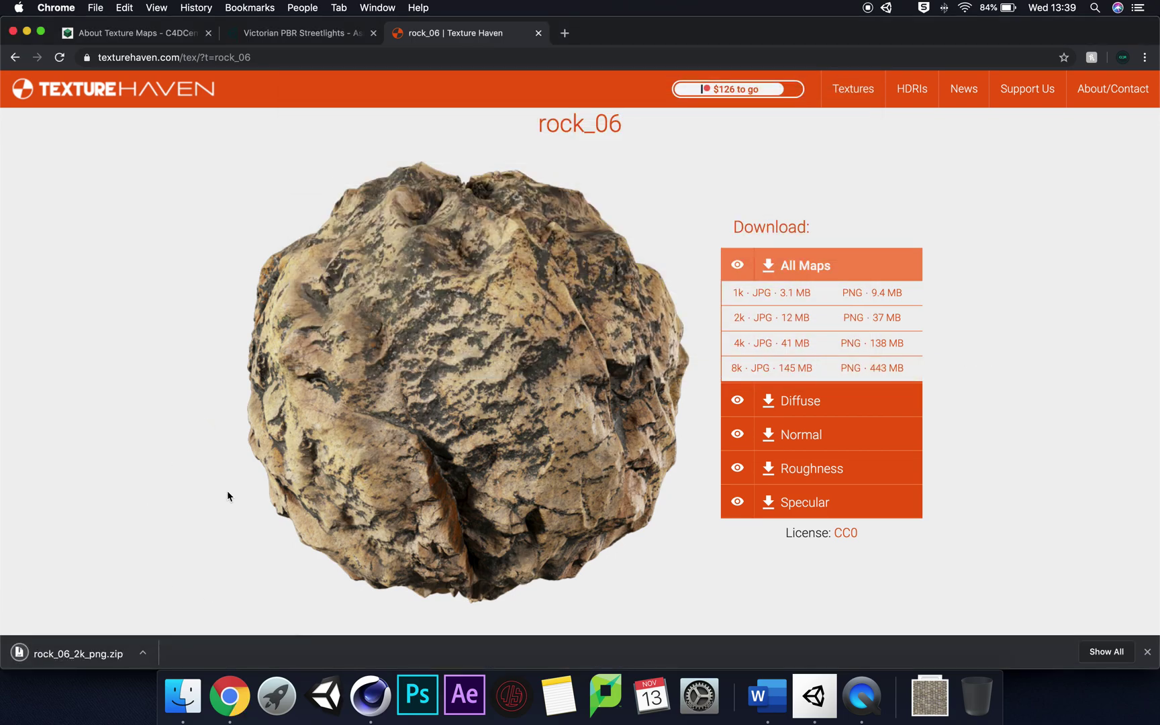
Step: Switch to Finder and extract rock_06_2k_png.zip inside the c4d materials folder in Downloads
click(203, 702)
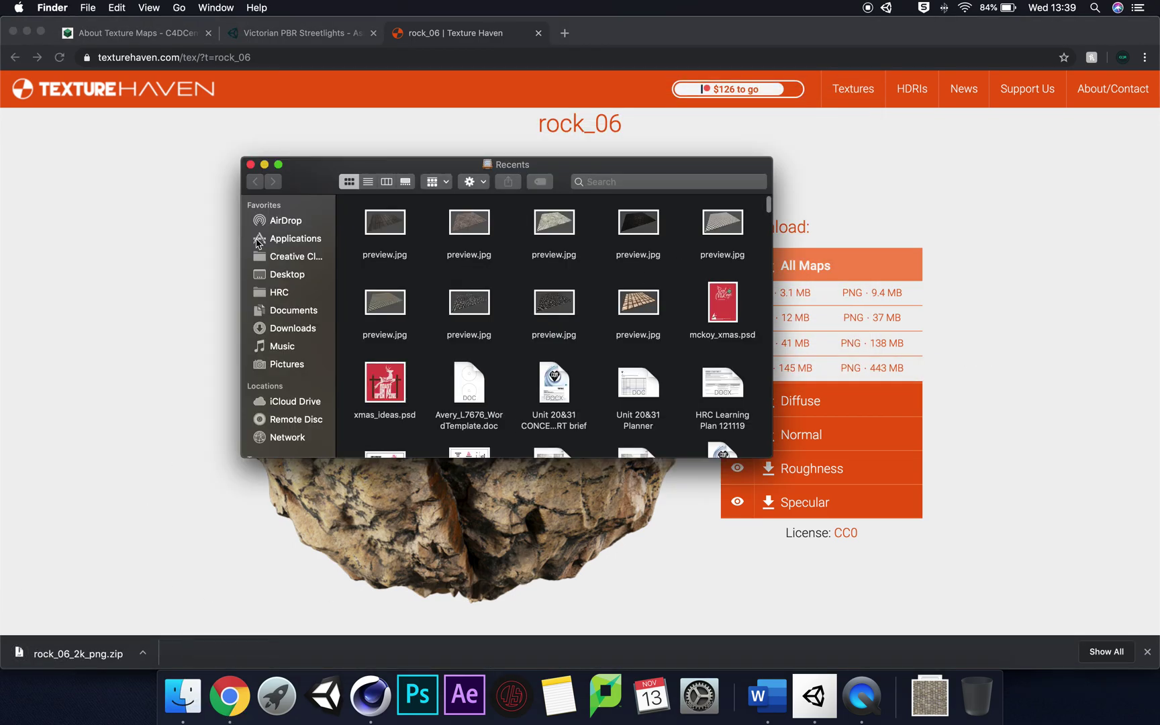
click(289, 329)
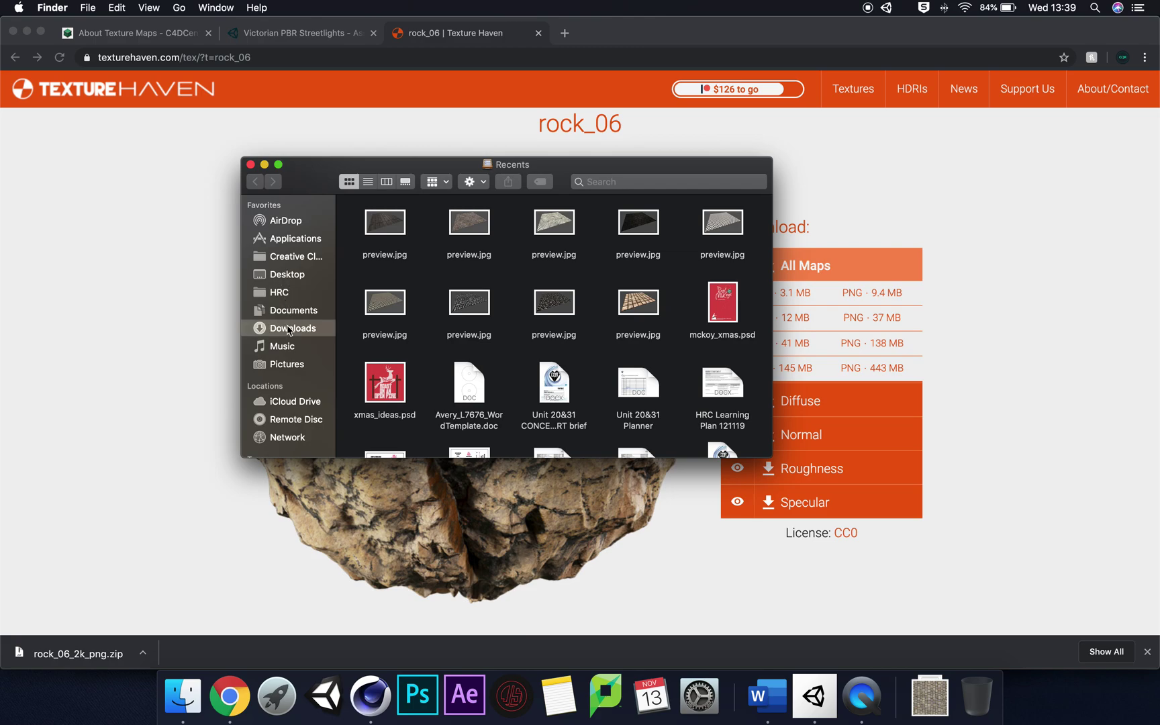
click(381, 310)
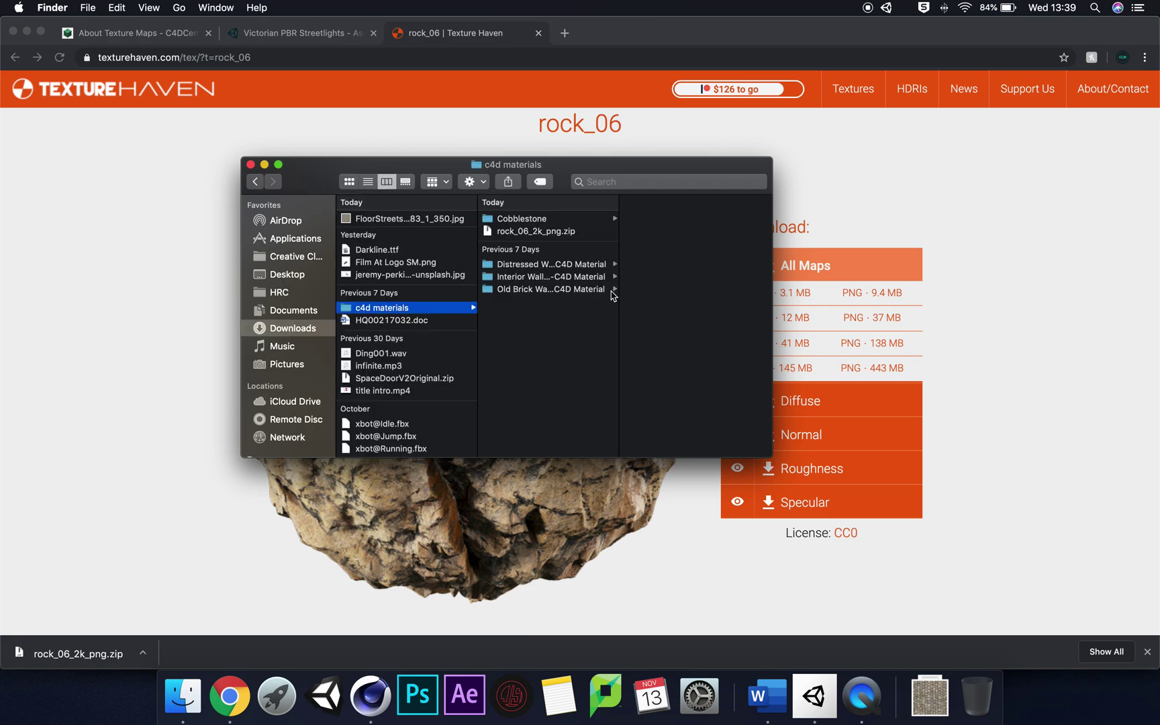
double_click(524, 232)
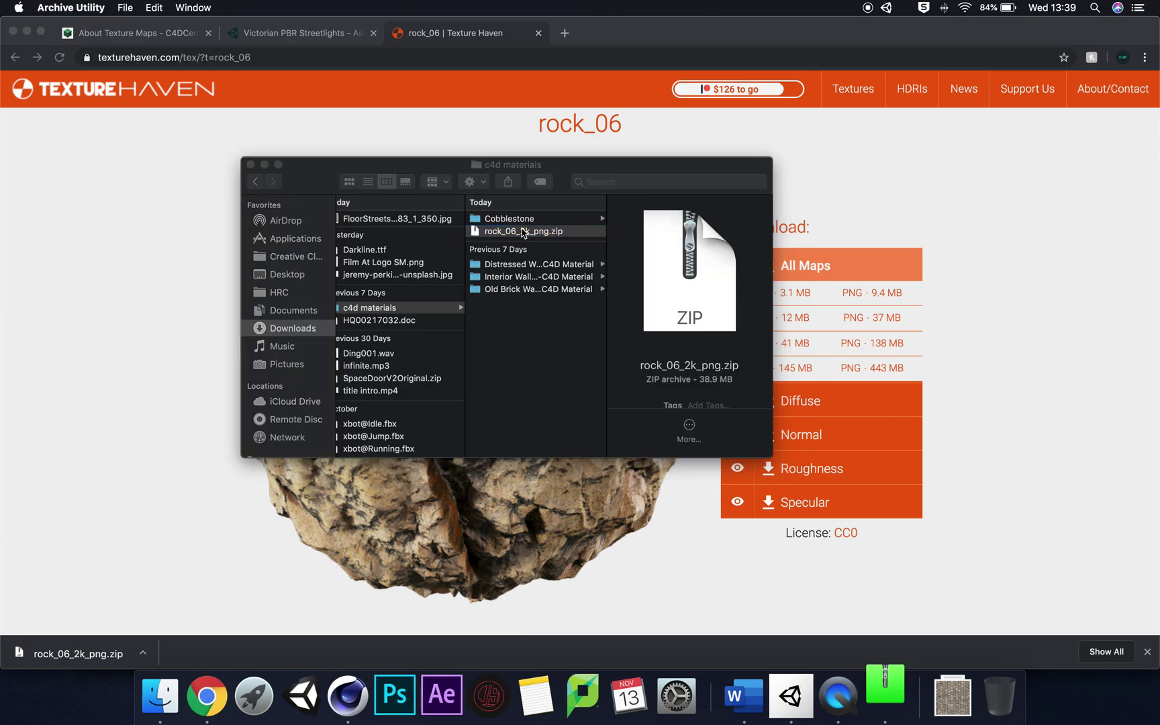
click(535, 232)
Step: Move the rock_06_2k_png.zip archive to the trash and close the Finder window
click(523, 244)
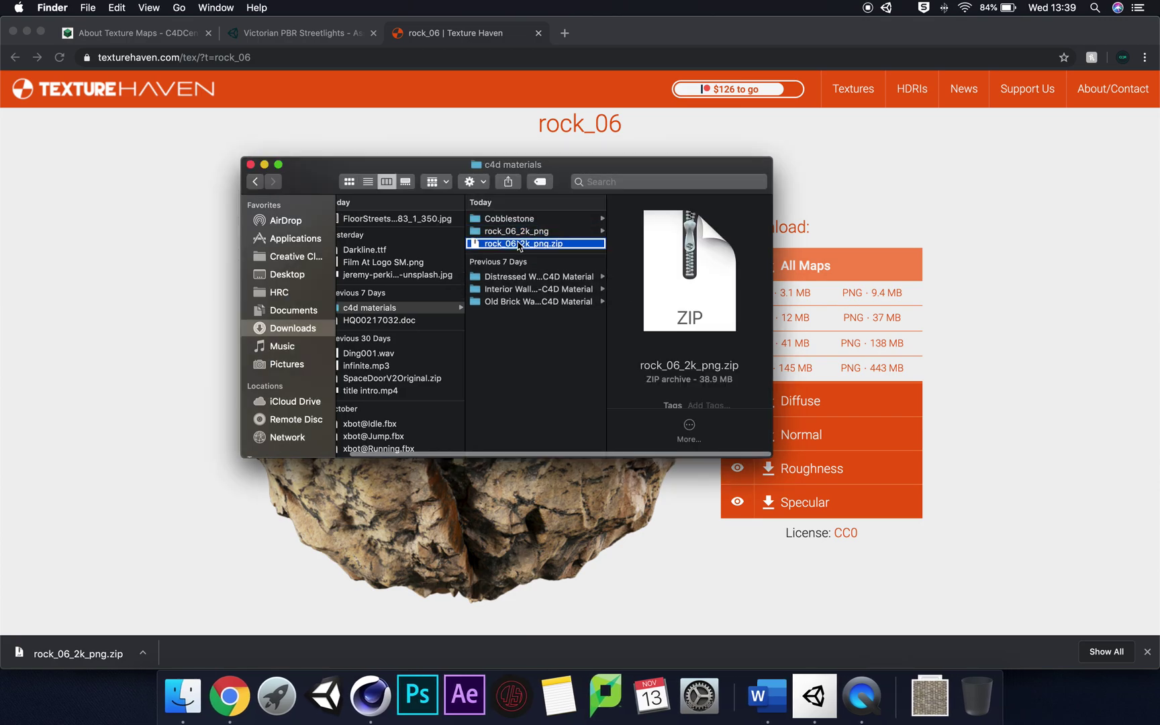
right_click(519, 243)
click(586, 283)
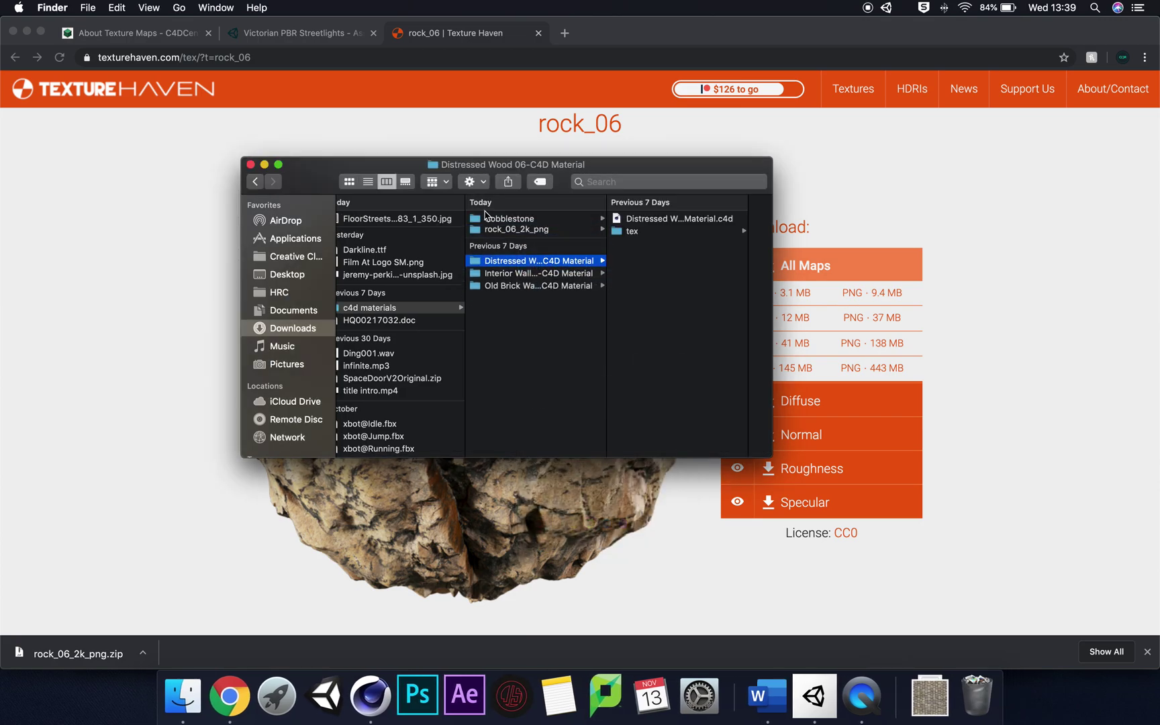
click(250, 164)
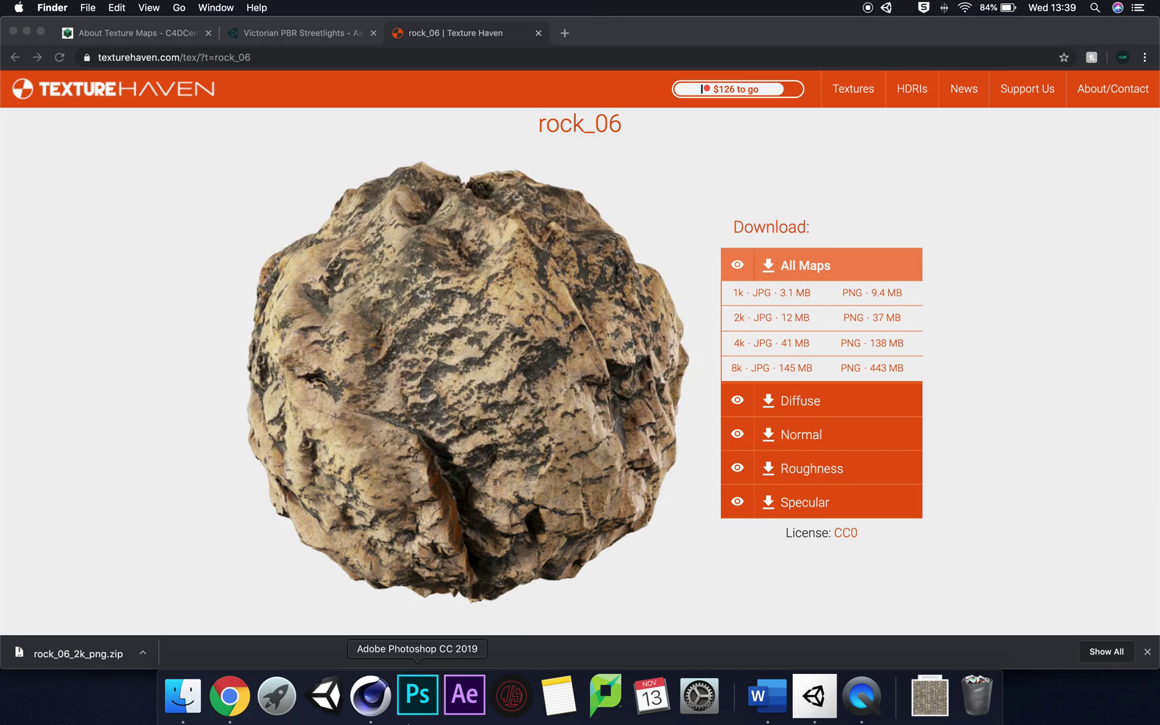
Step: Switch to Cinema 4D and add a sphere with a radius of 250 cm and 100 segments
click(367, 698)
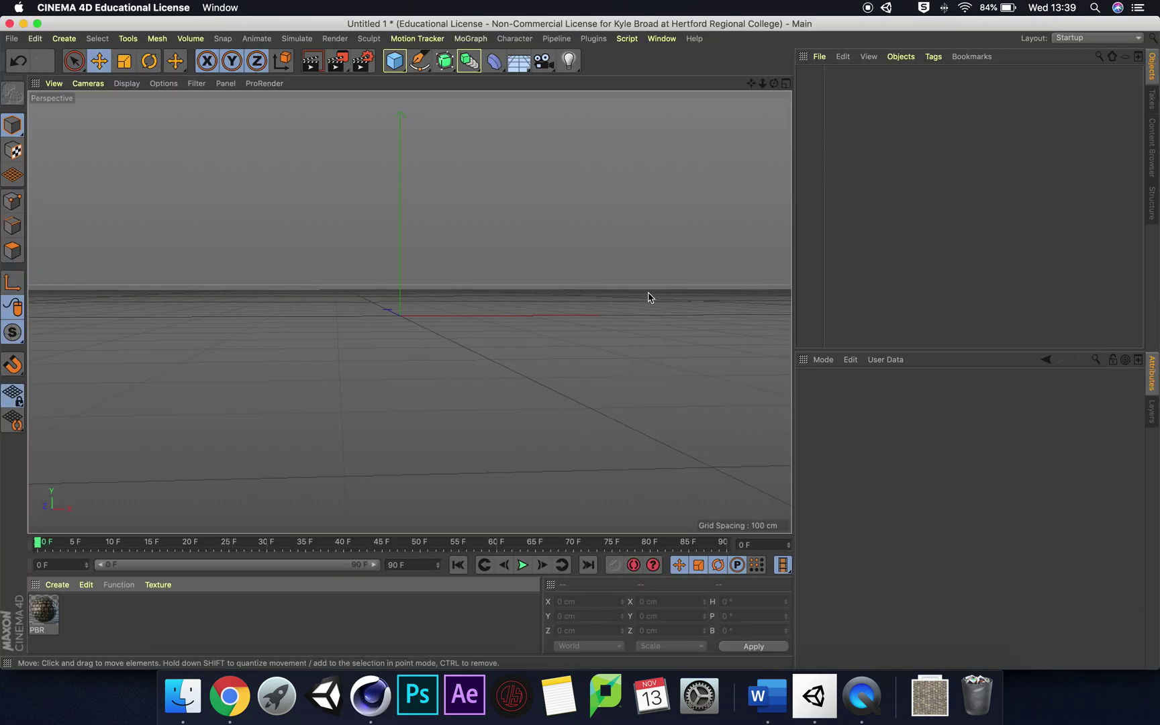
click(229, 696)
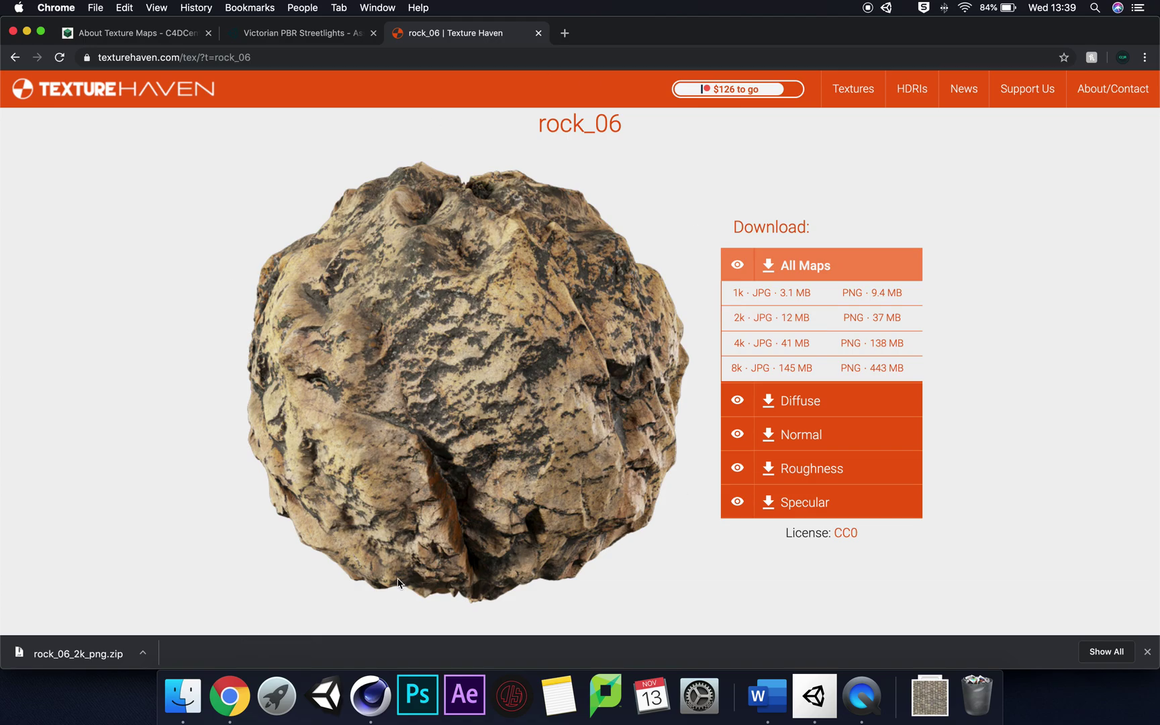
click(376, 705)
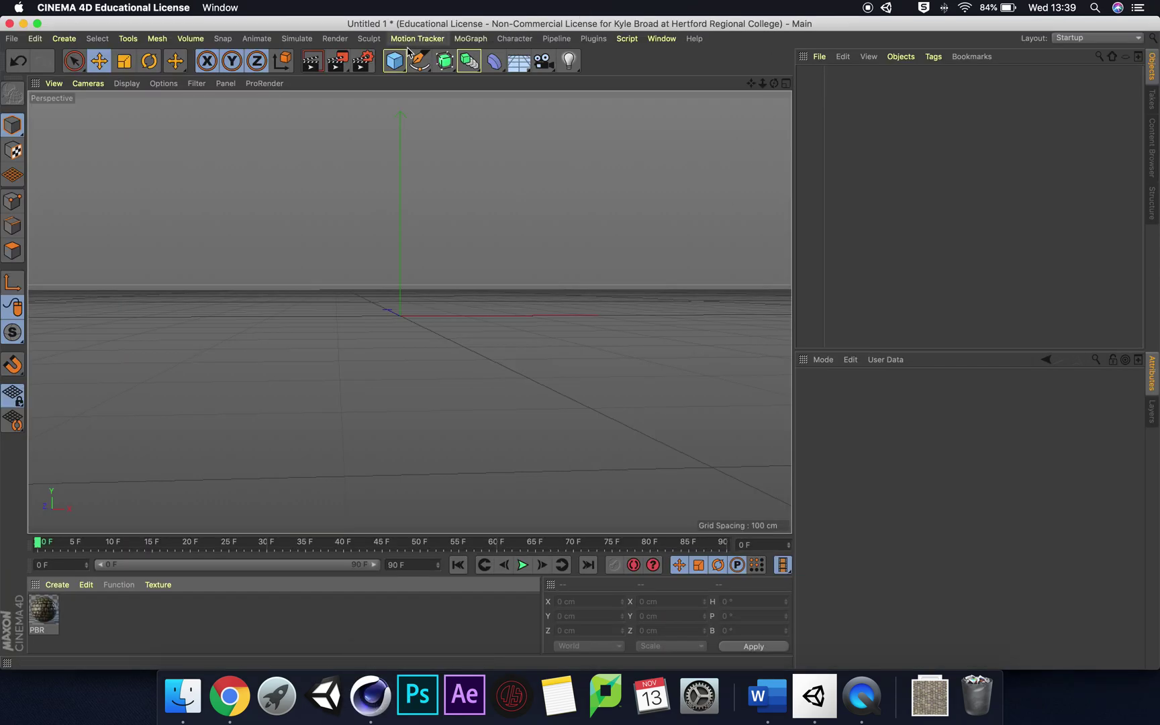
drag(396, 64, 671, 105)
click(899, 423)
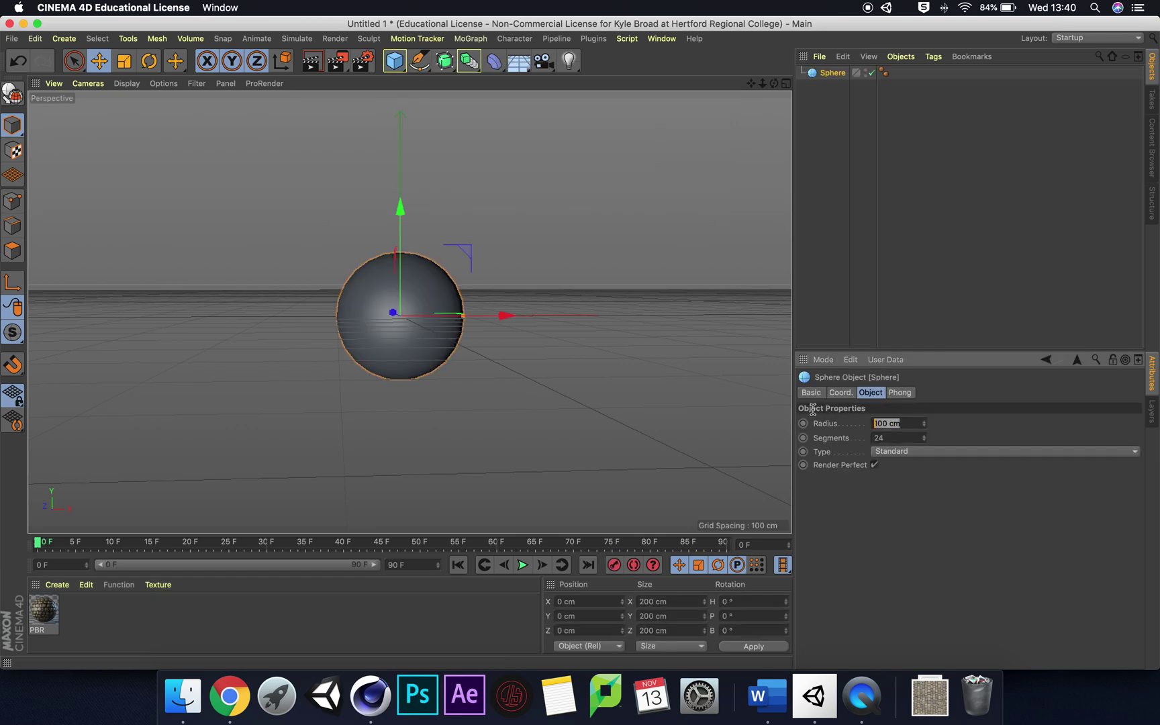
text(250)
key(Return)
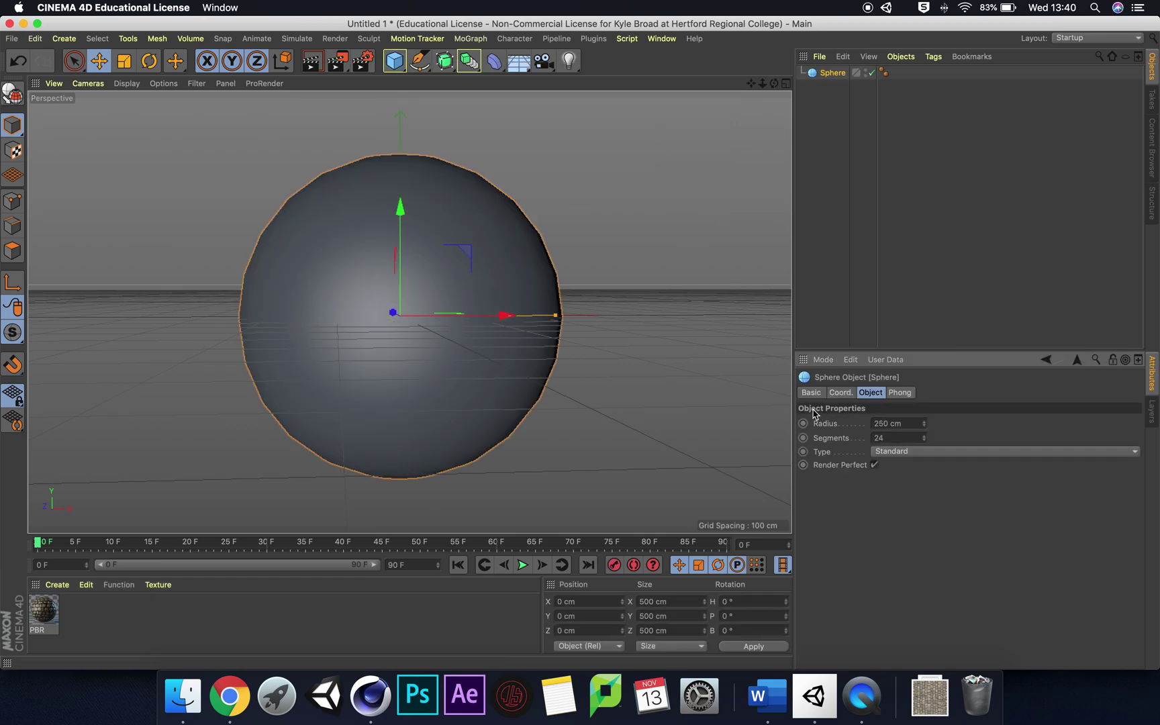
key(Return)
text(100)
key(Return)
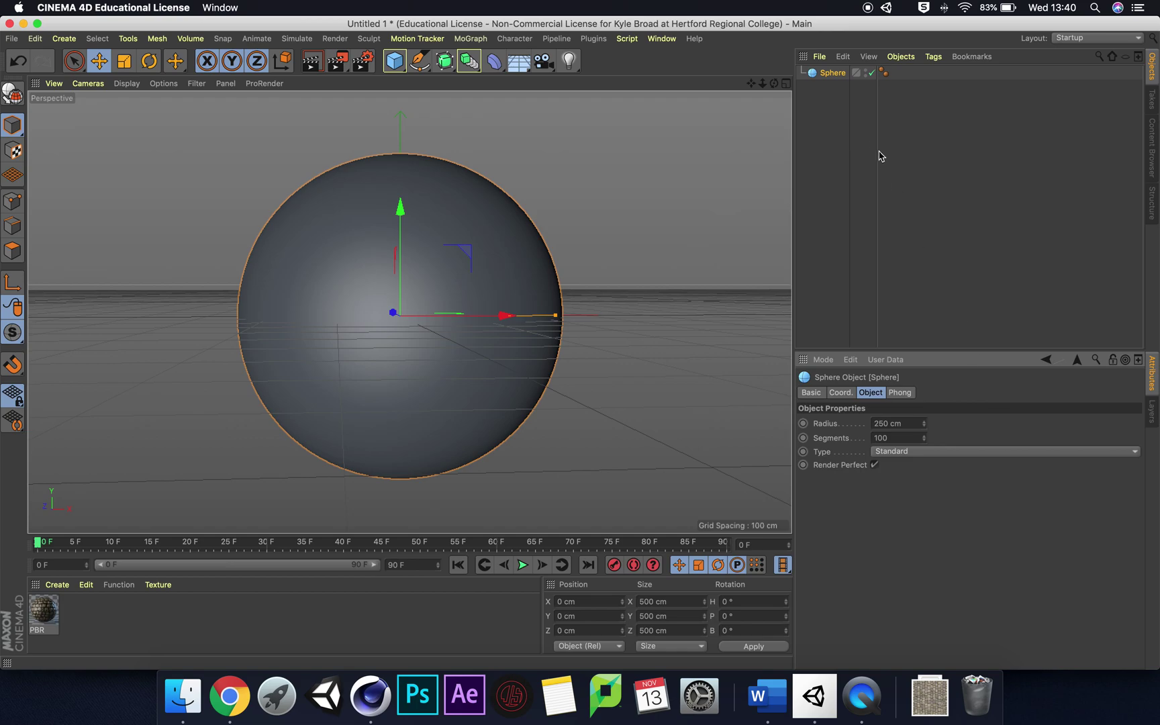
Step: Create a new PBR material and open it in the Material Editor
mouse_move(774, 84)
mouse_down()
mouse_move(775, 94)
mouse_move(767, 76)
mouse_up()
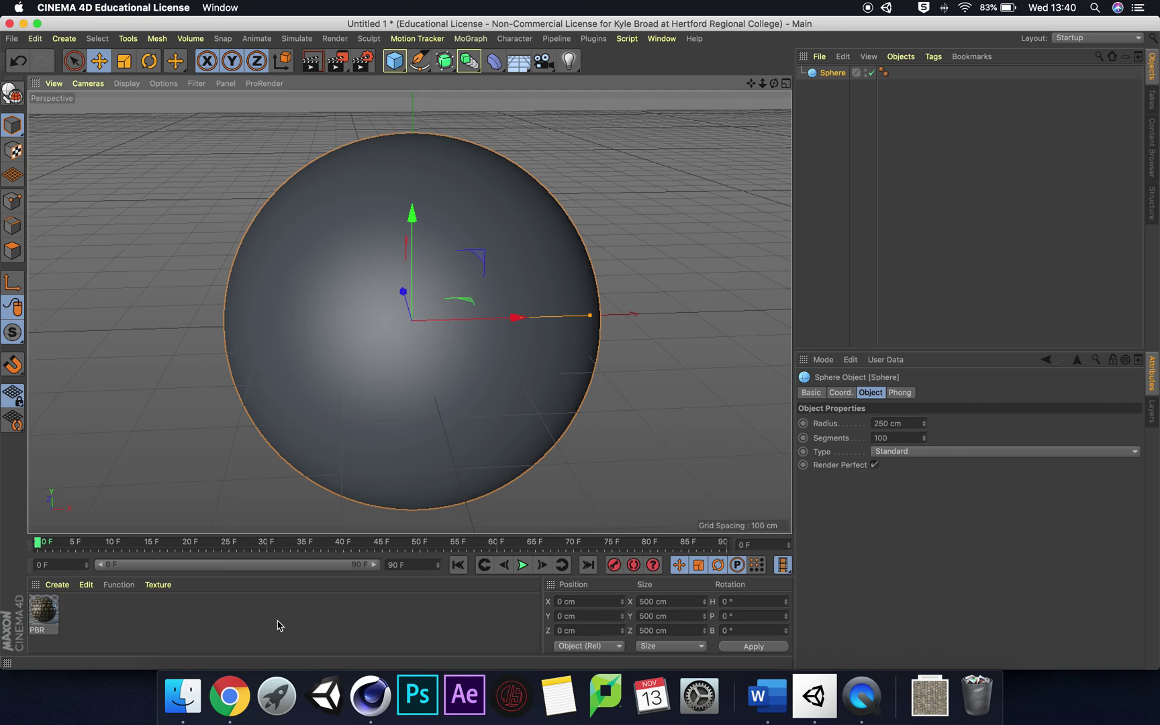
click(57, 585)
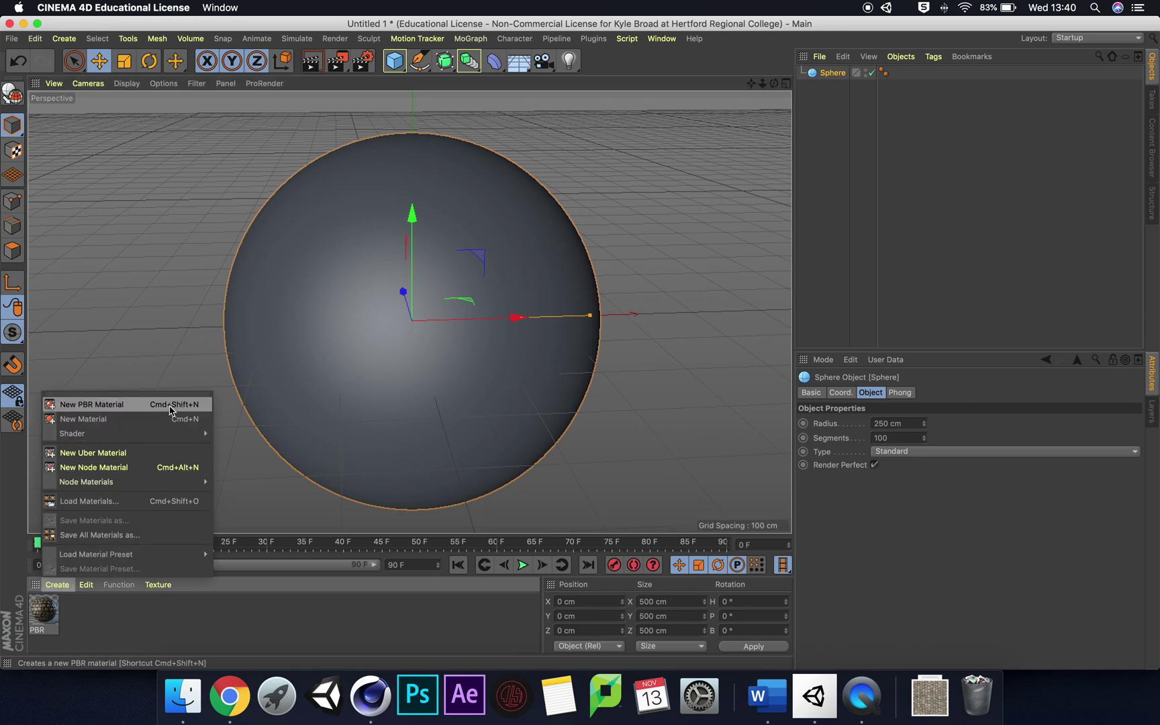
click(134, 406)
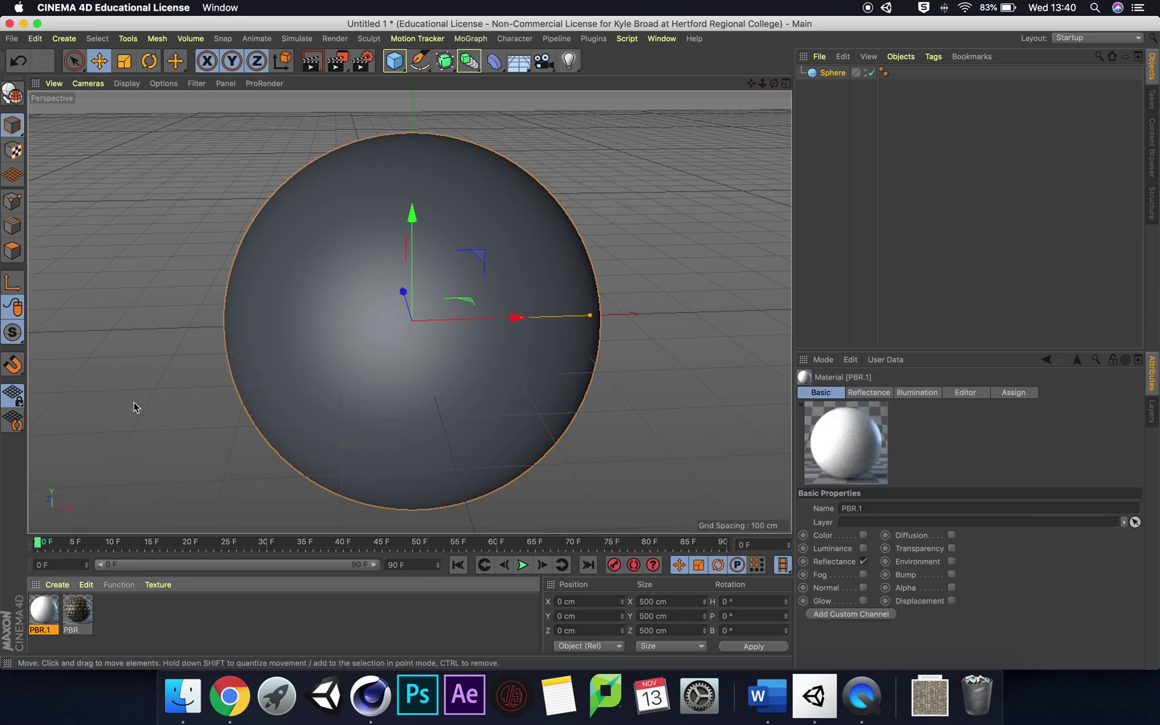
double_click(41, 609)
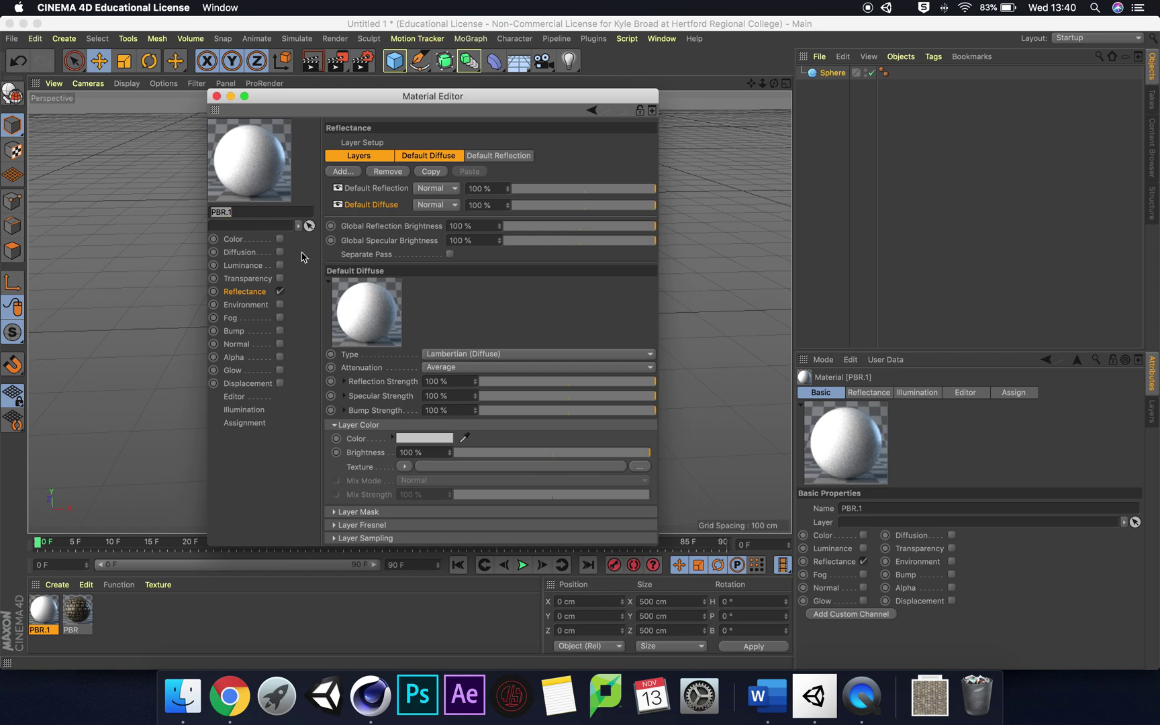
Step: Enable the material's Color channel and browse to the rock_06_2k_png folder for its texture
click(280, 240)
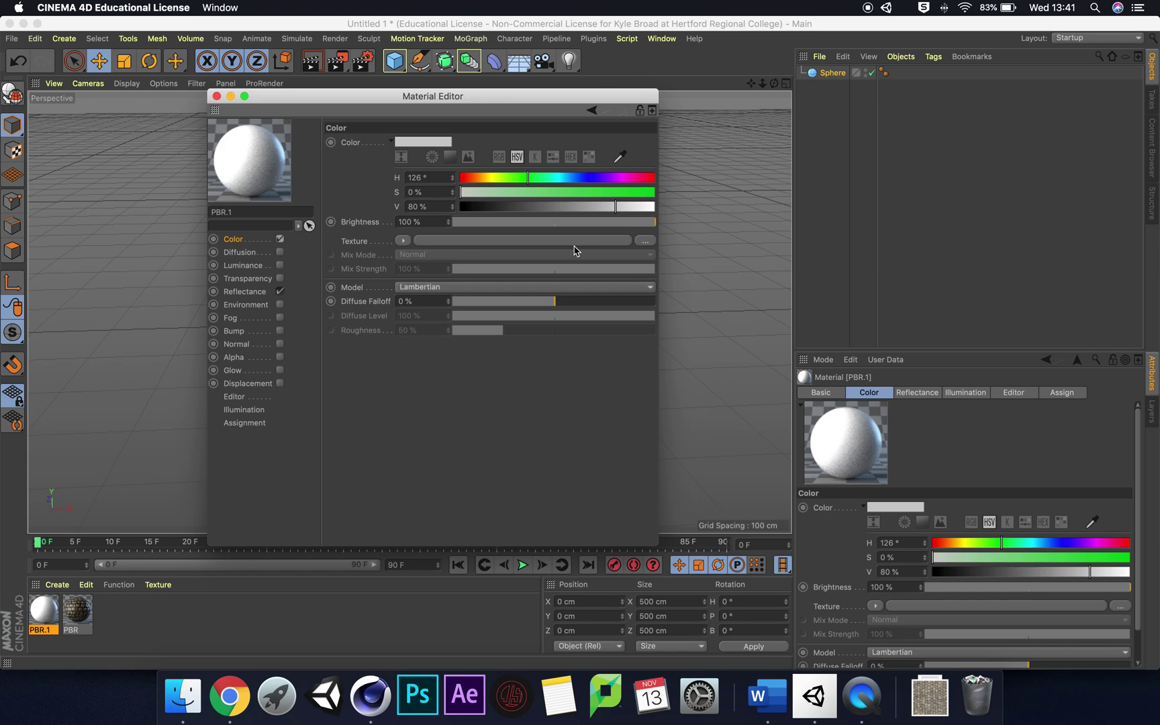
click(645, 241)
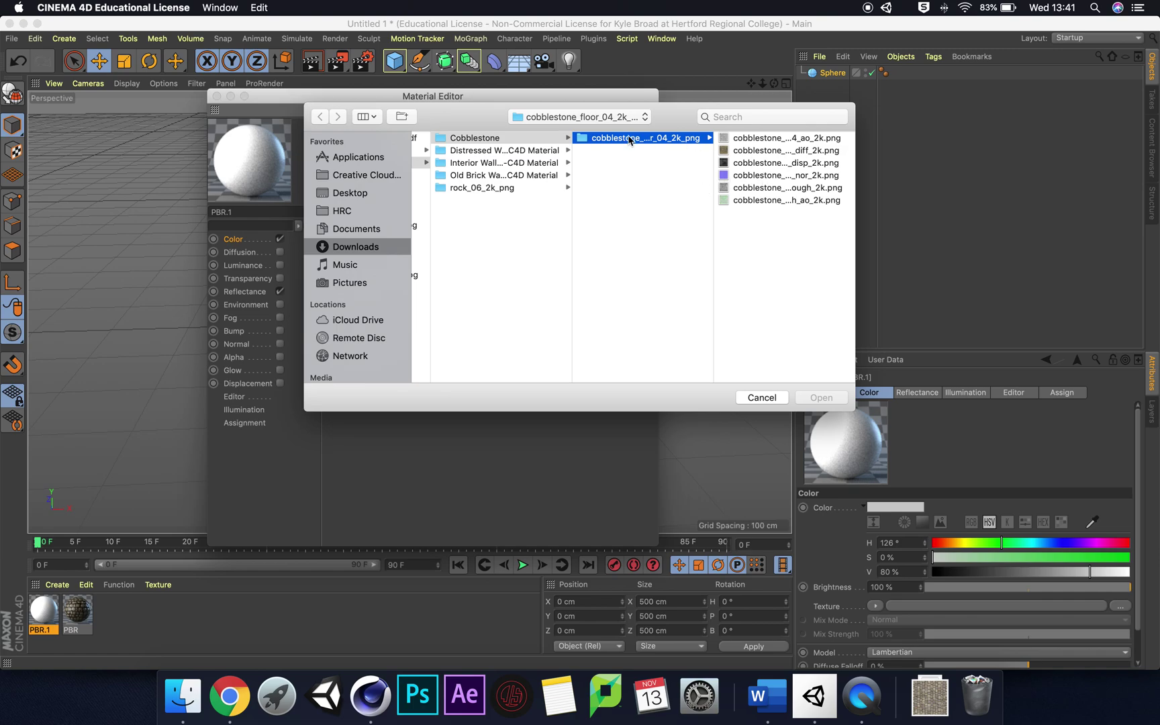
click(502, 189)
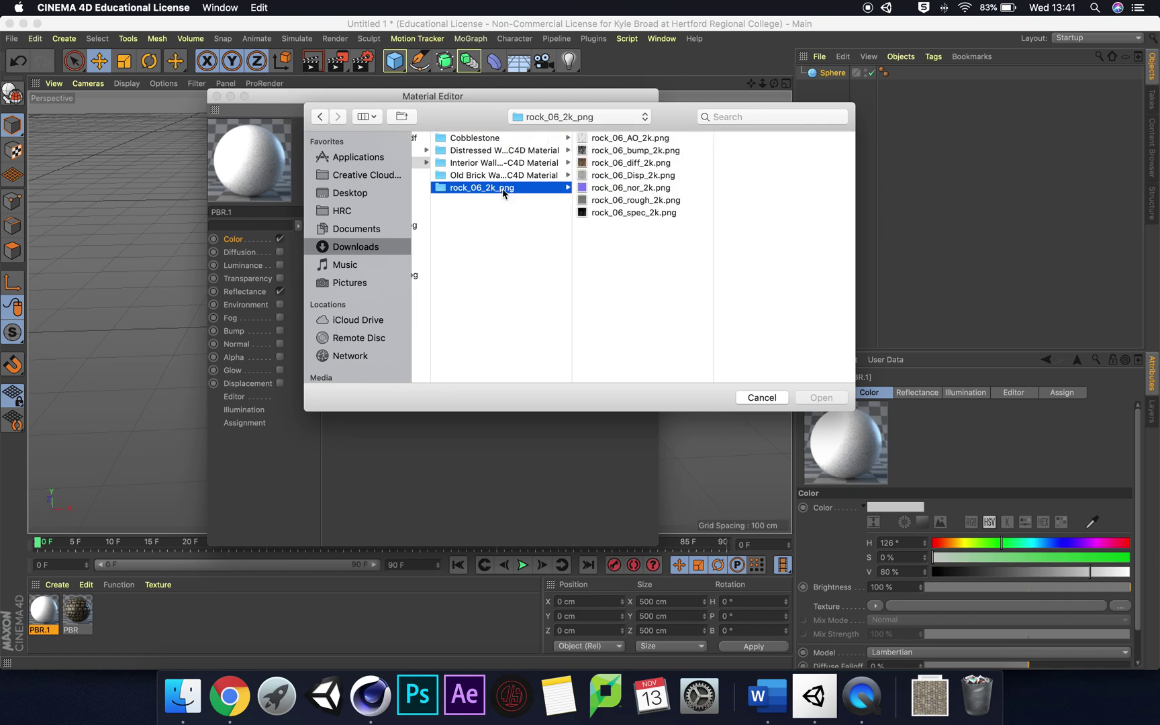
Step: Preview the individual rock_06 map images in the rock_06_2k_png folder
click(652, 139)
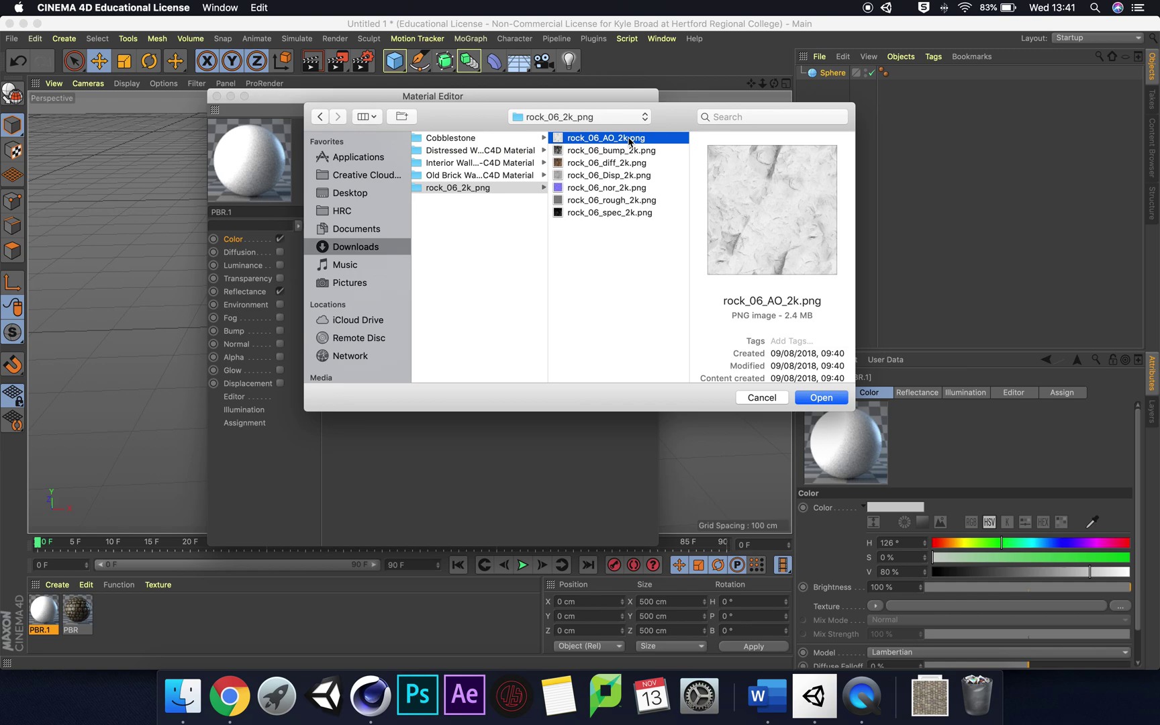
key(Down)
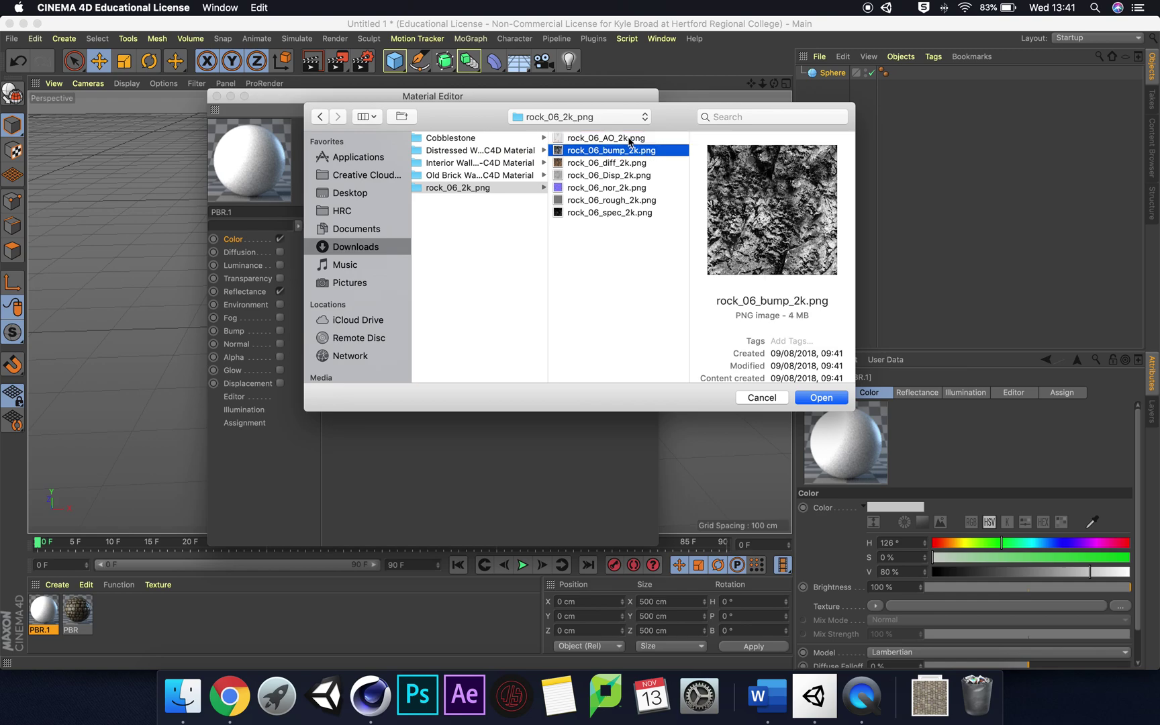
key(Down)
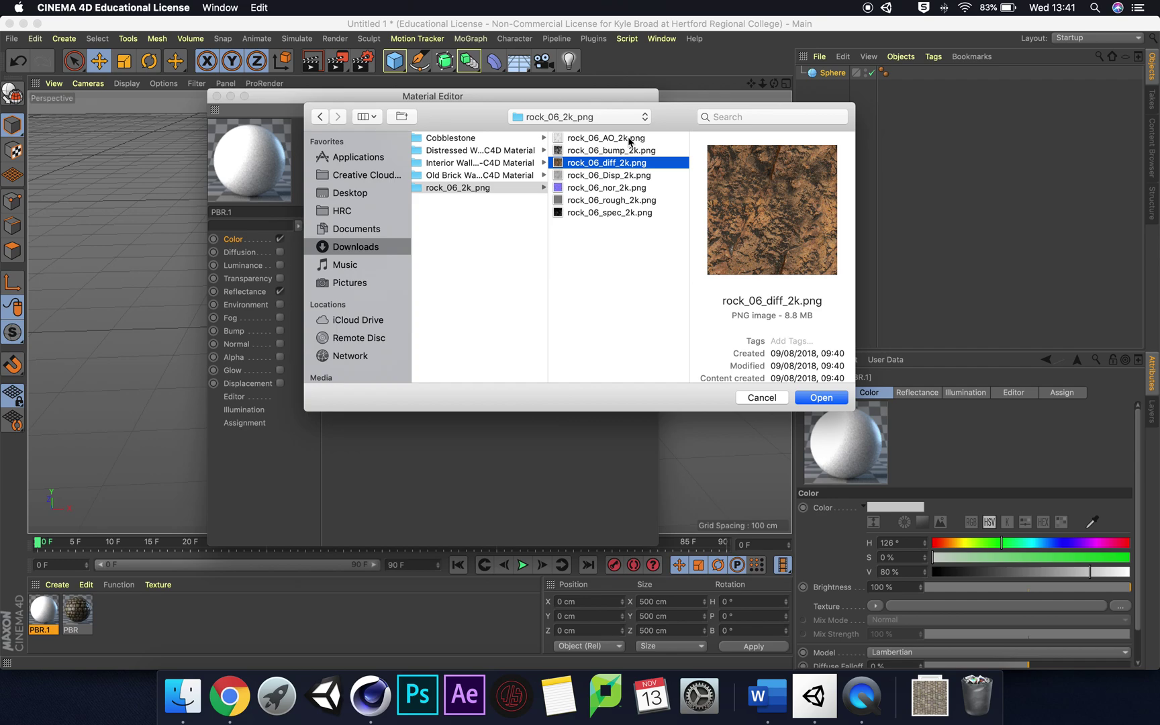
key(Down)
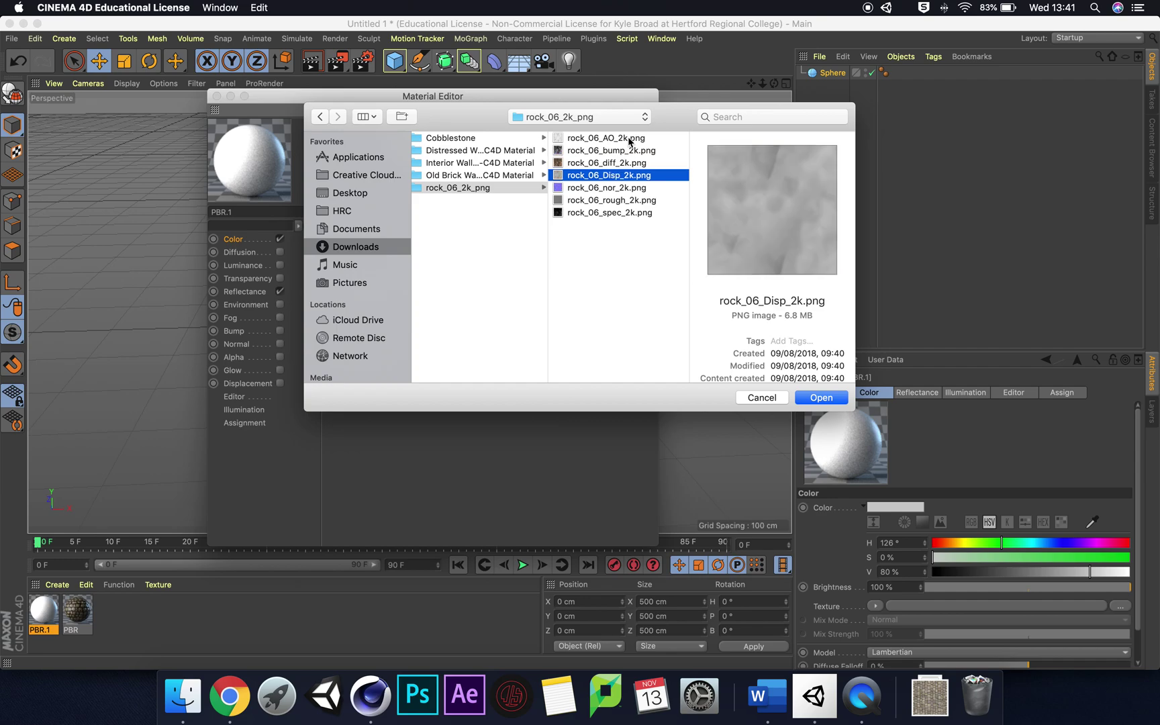
key(Down)
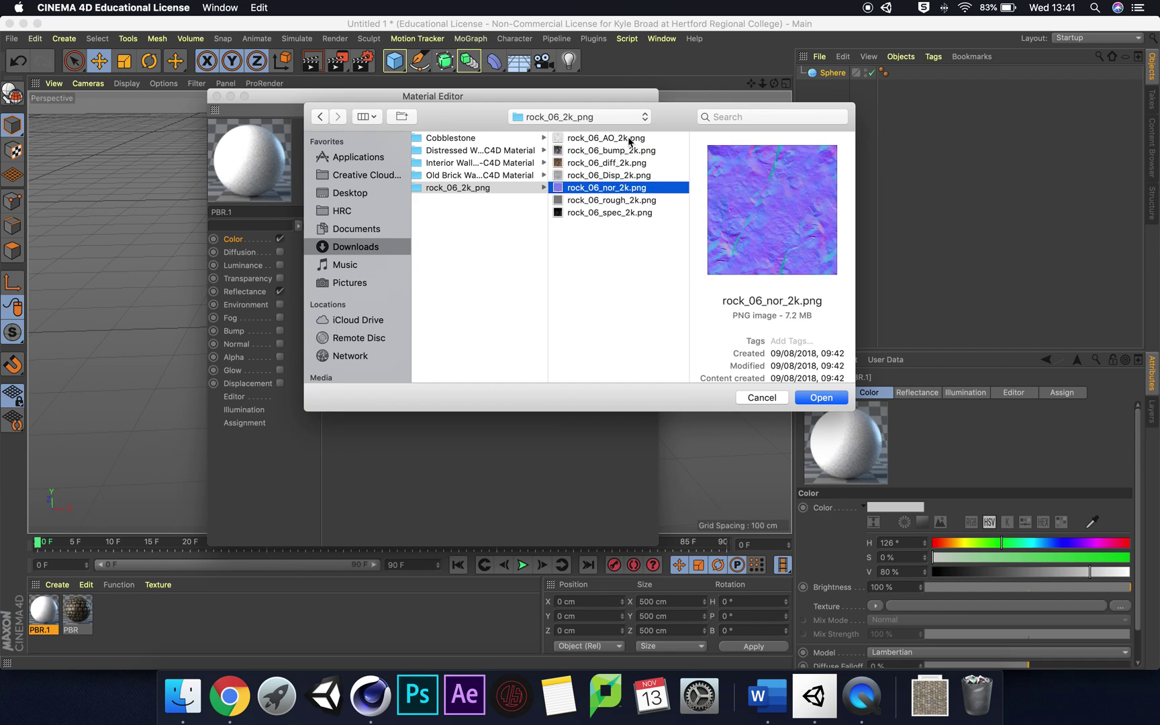
key(Down)
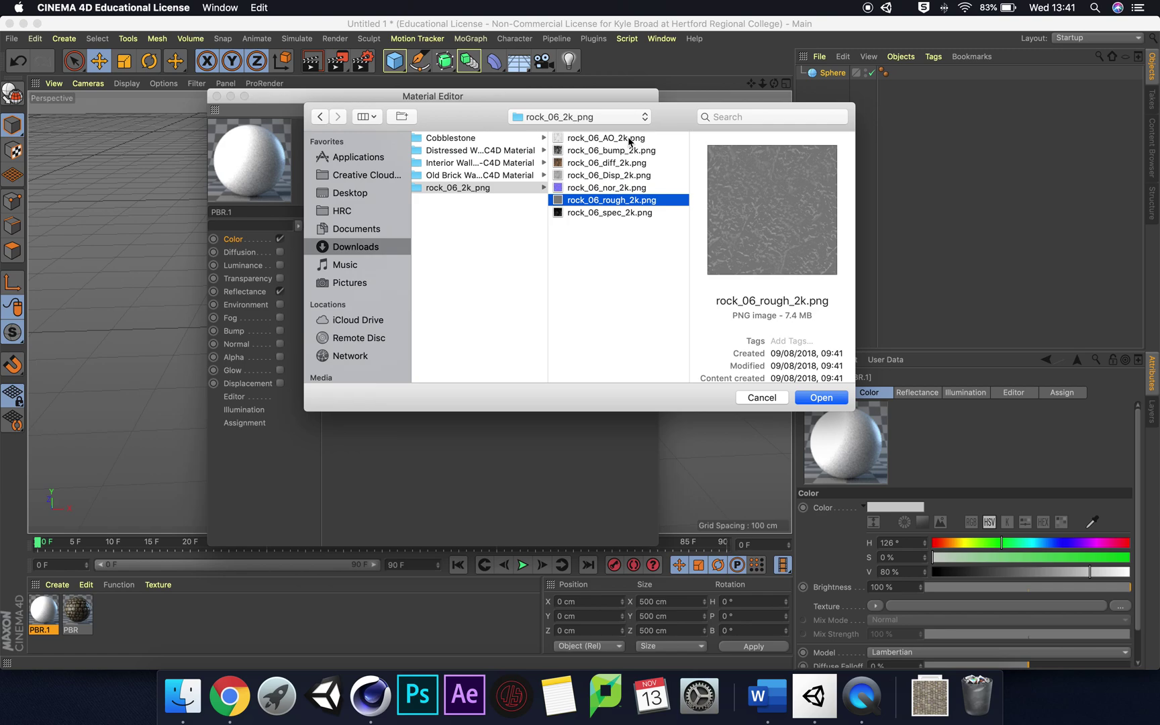
key(Down)
key(Up)
key(Up)
key(Up)
key(Up)
key(Up)
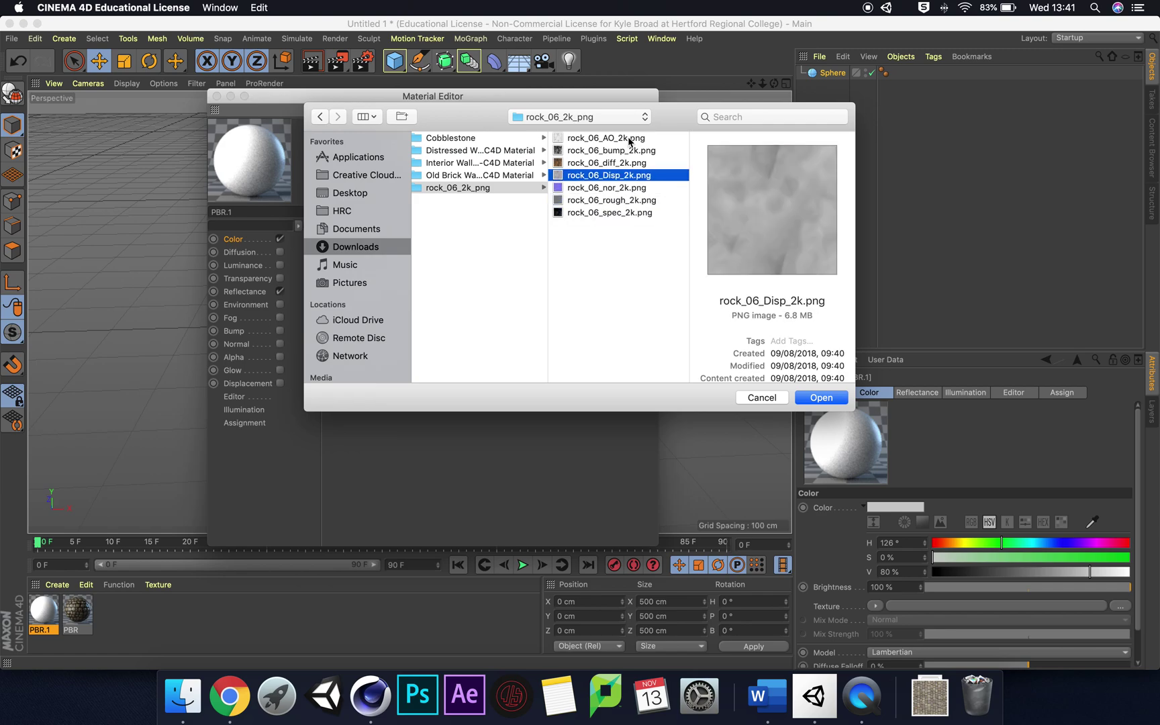
Step: Load rock_06_diff_2k.png as the Color texture without copying it to the project location
key(Down)
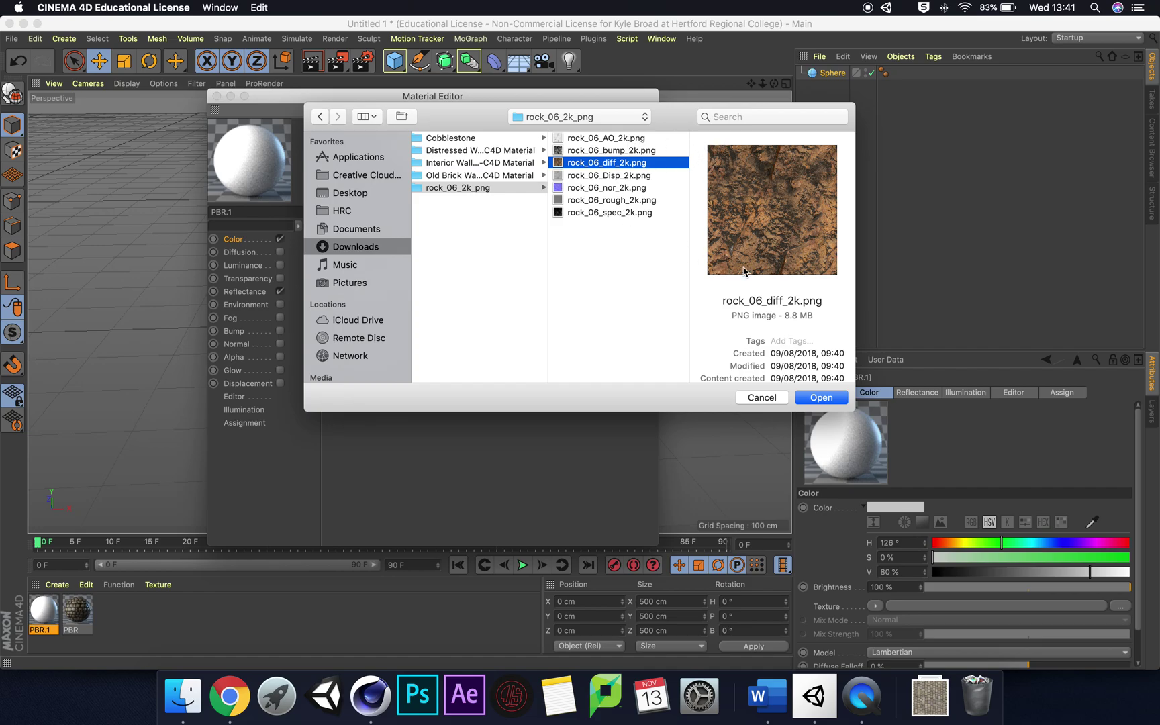
click(831, 399)
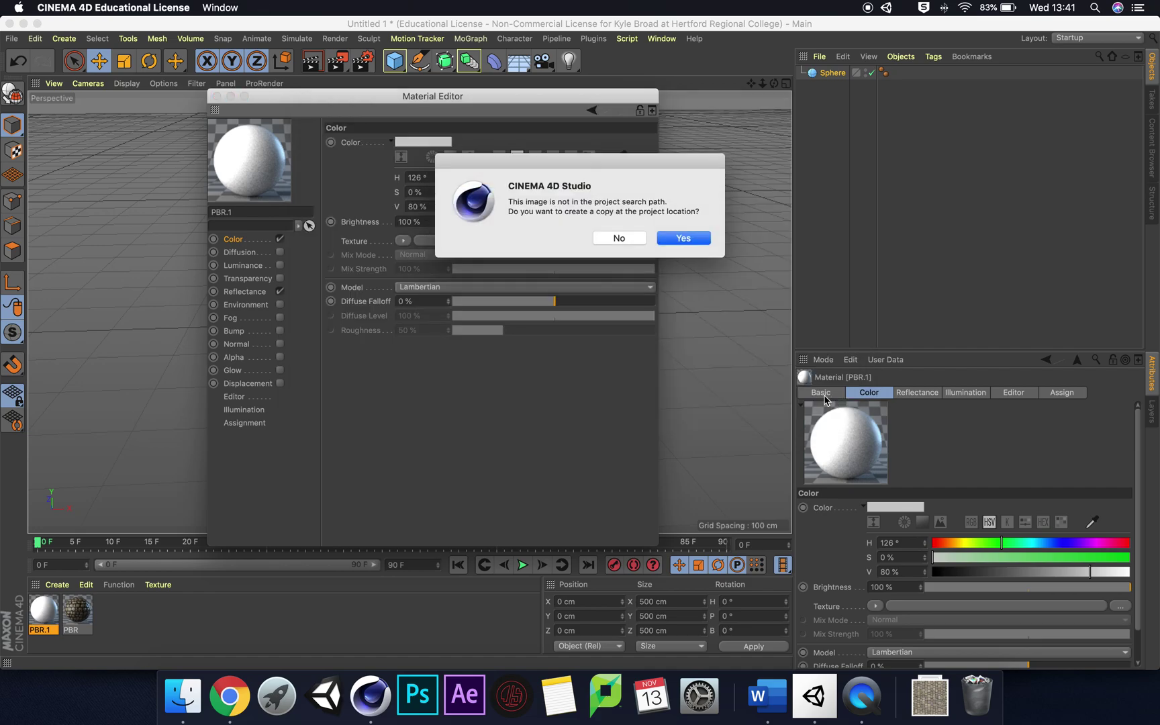
click(622, 239)
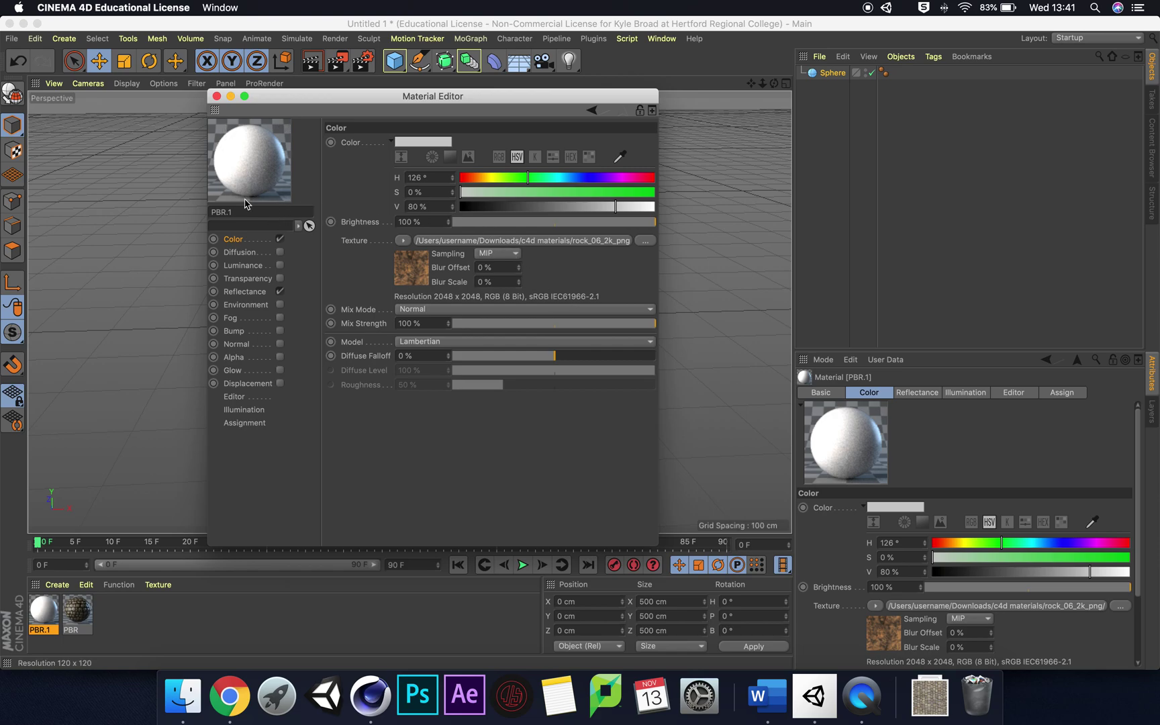
Step: Enable the Displacement channel and load rock_06_Disp_2k.png as its texture, without copying it to the project location
click(250, 386)
click(281, 383)
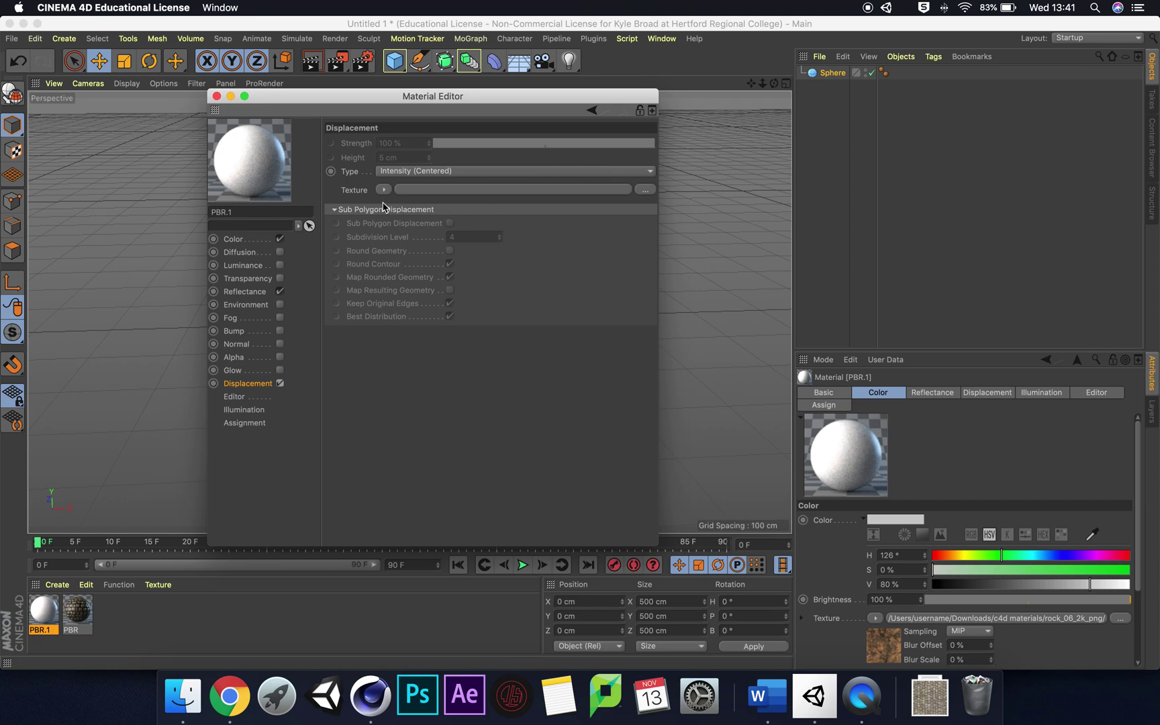
click(644, 189)
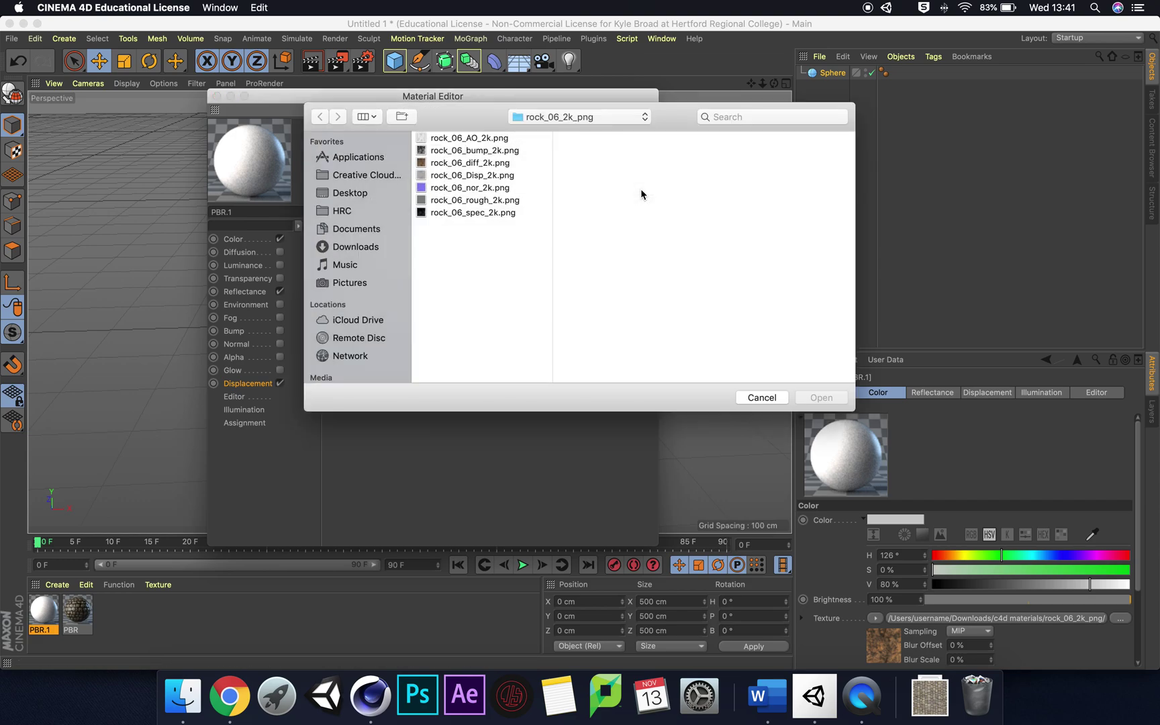
click(490, 176)
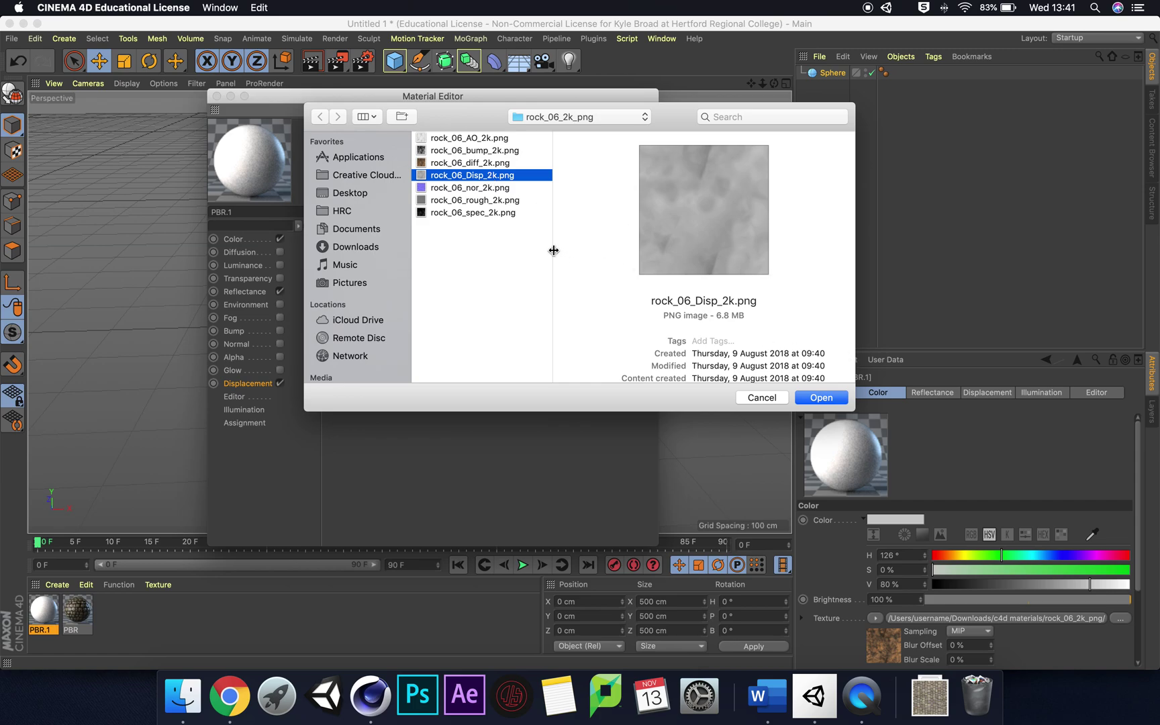
mouse_move(553, 250)
mouse_down()
mouse_move(611, 253)
mouse_move(547, 251)
mouse_up()
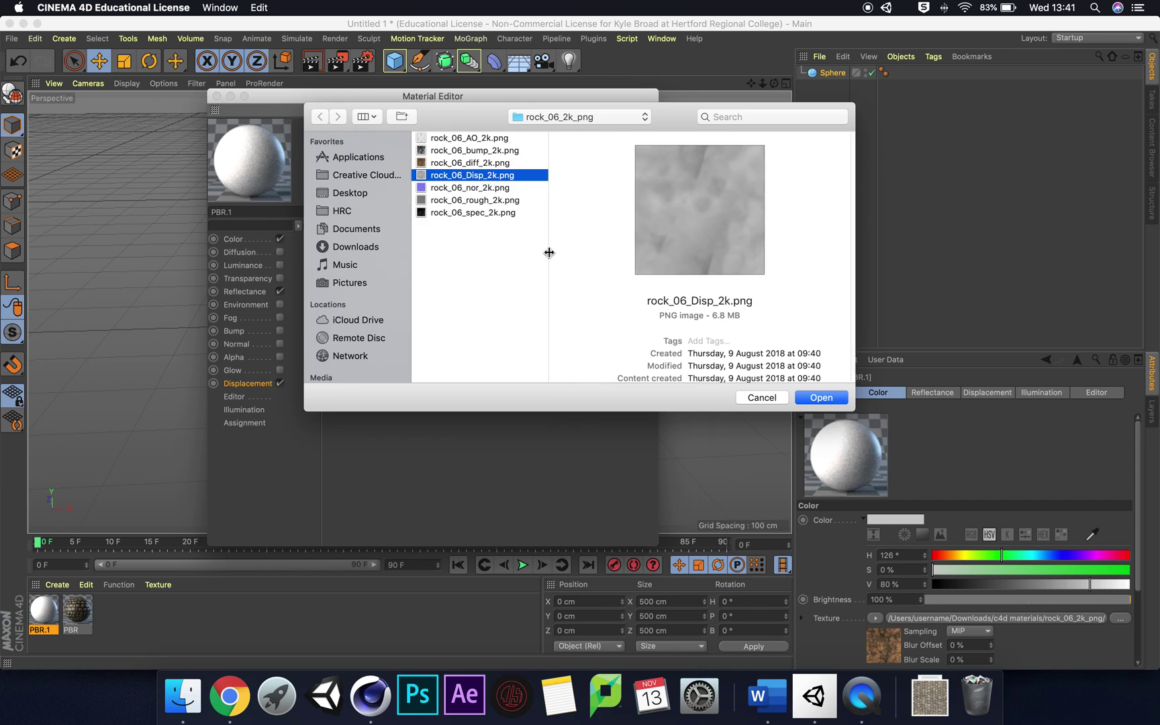
click(818, 398)
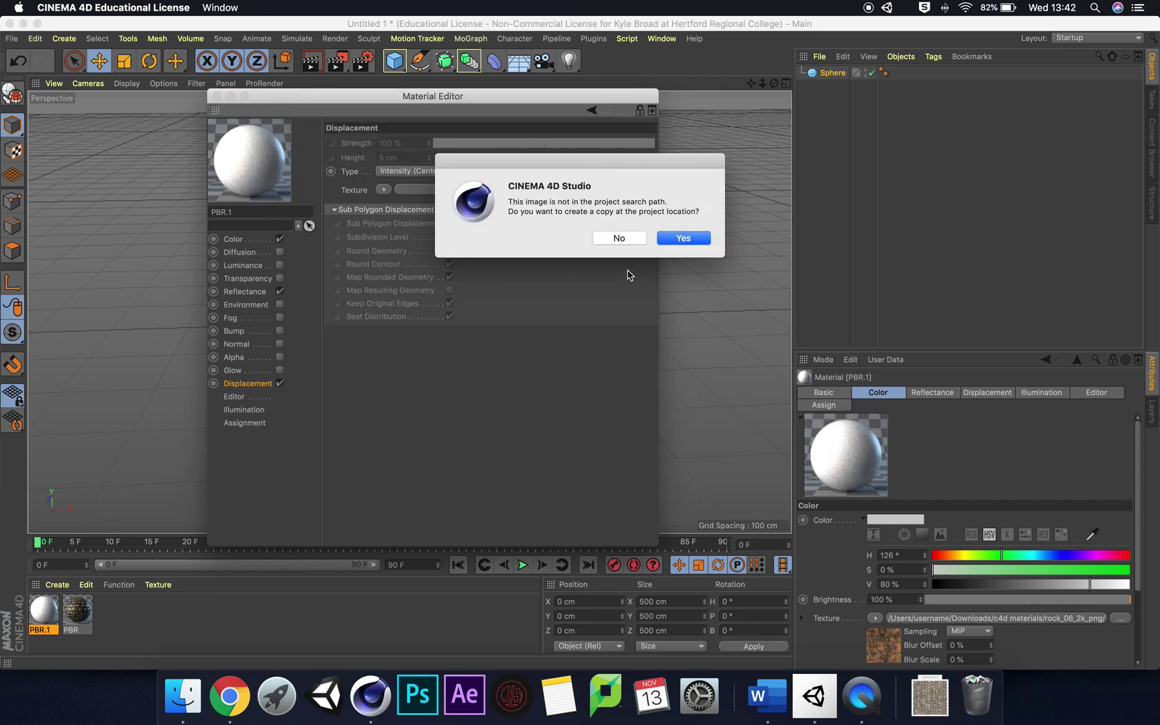
click(623, 239)
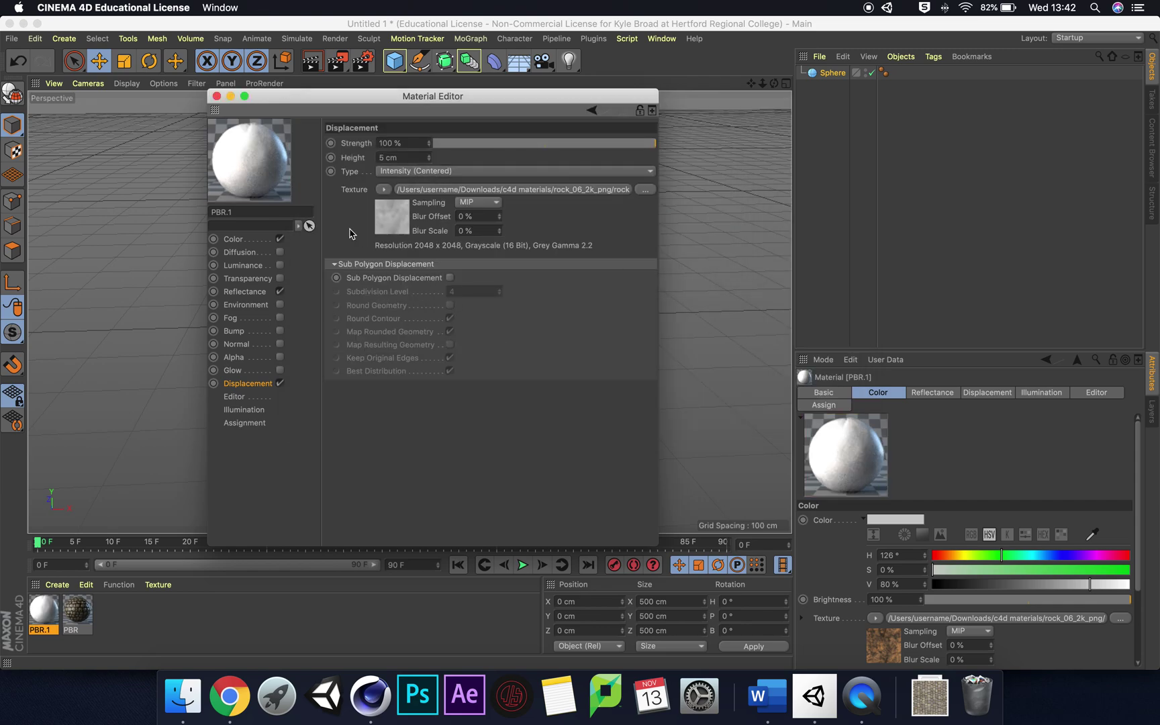
Step: Set the Displacement channel's height to 20 cm
click(430, 156)
click(430, 155)
click(430, 155)
click(430, 155)
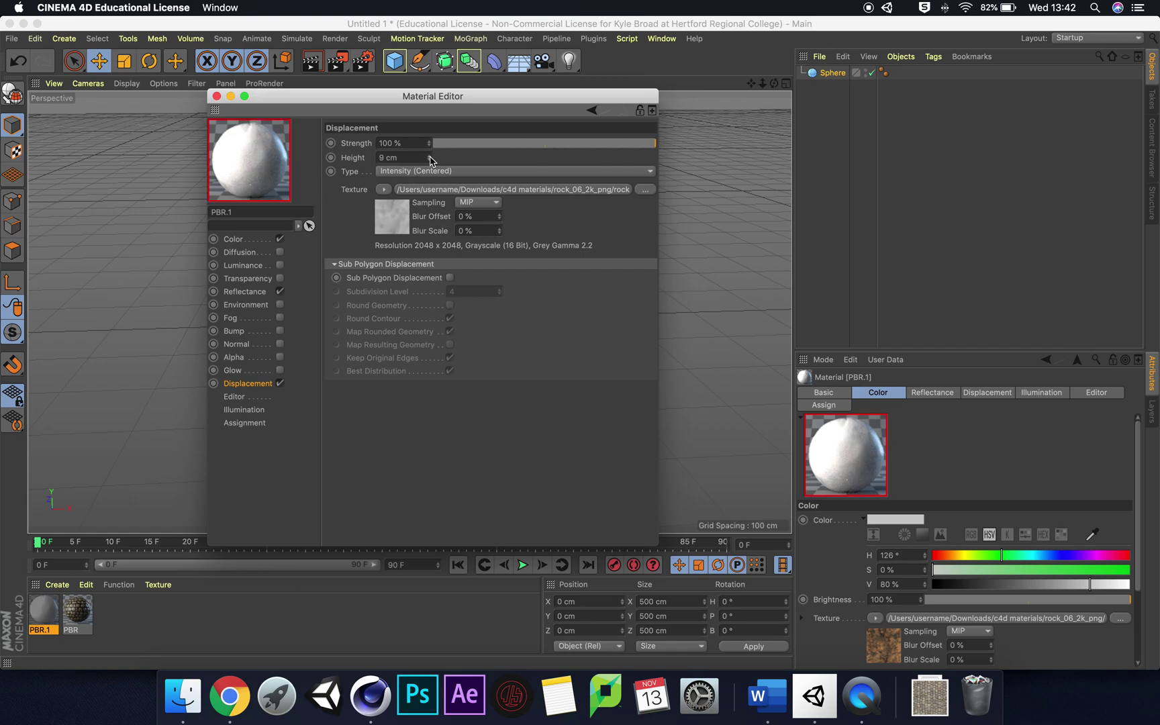
click(430, 155)
click(429, 156)
click(430, 156)
drag(406, 157, 354, 158)
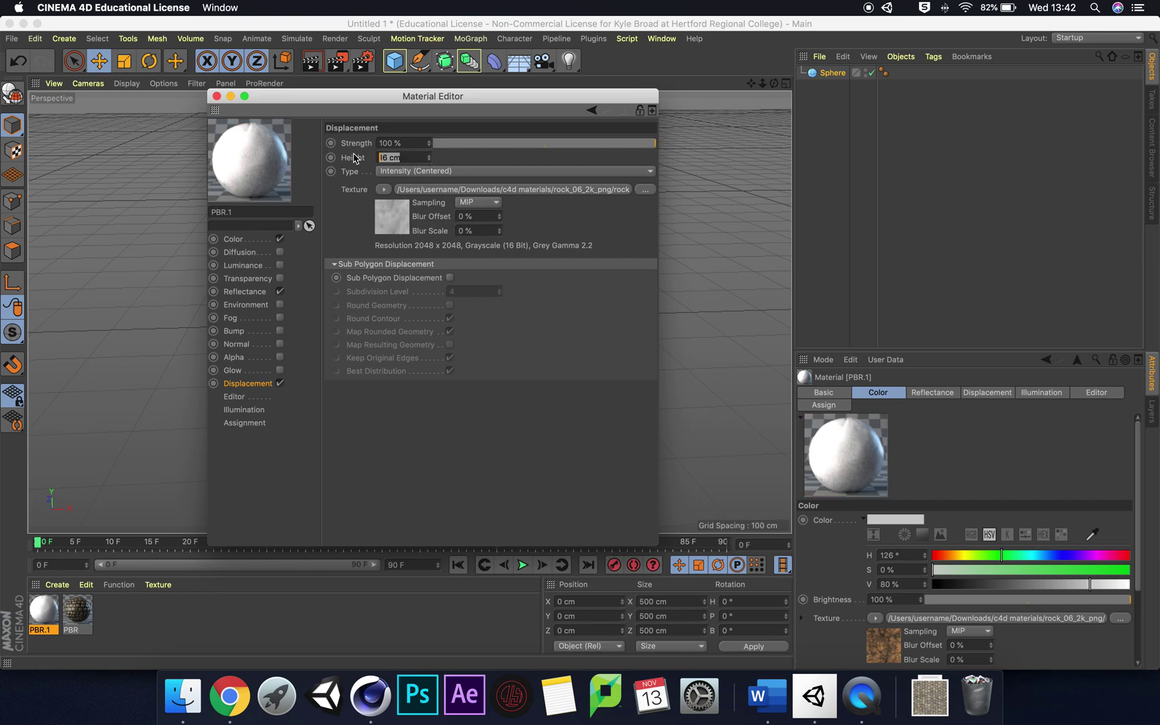
text(20)
key(Return)
Step: Enable the Normal channel and load rock_06_nor_2k.png as its texture, without copying it to the project location
click(247, 344)
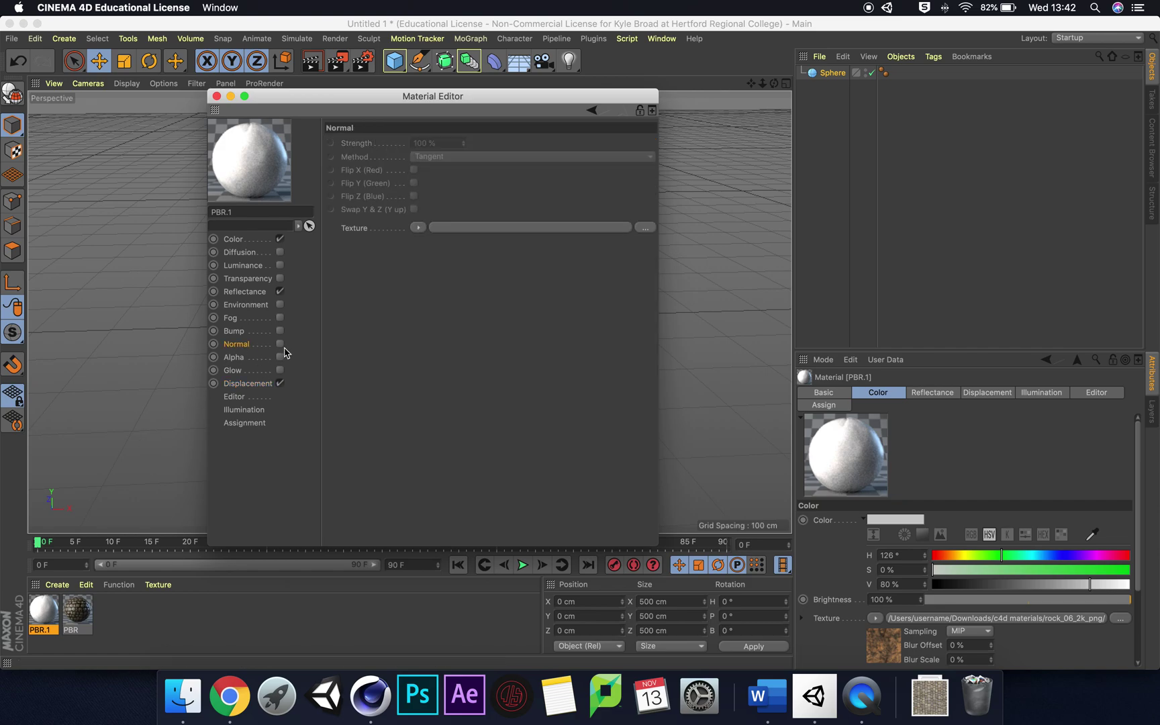
click(280, 344)
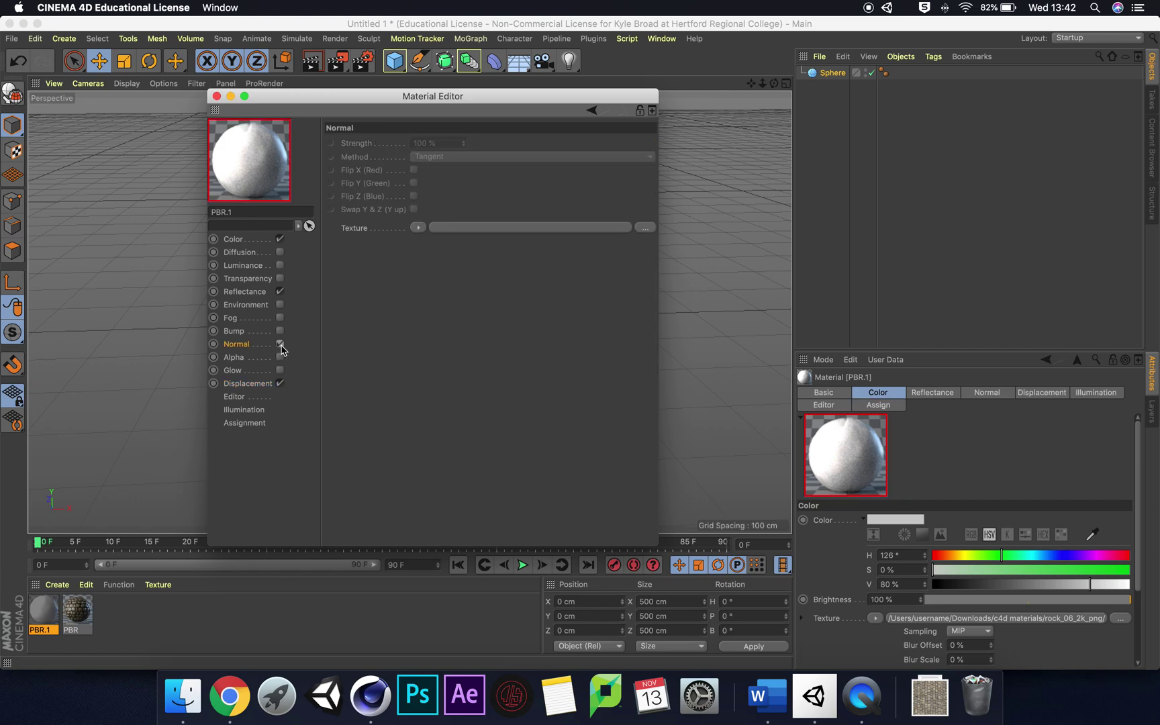
click(644, 229)
click(470, 187)
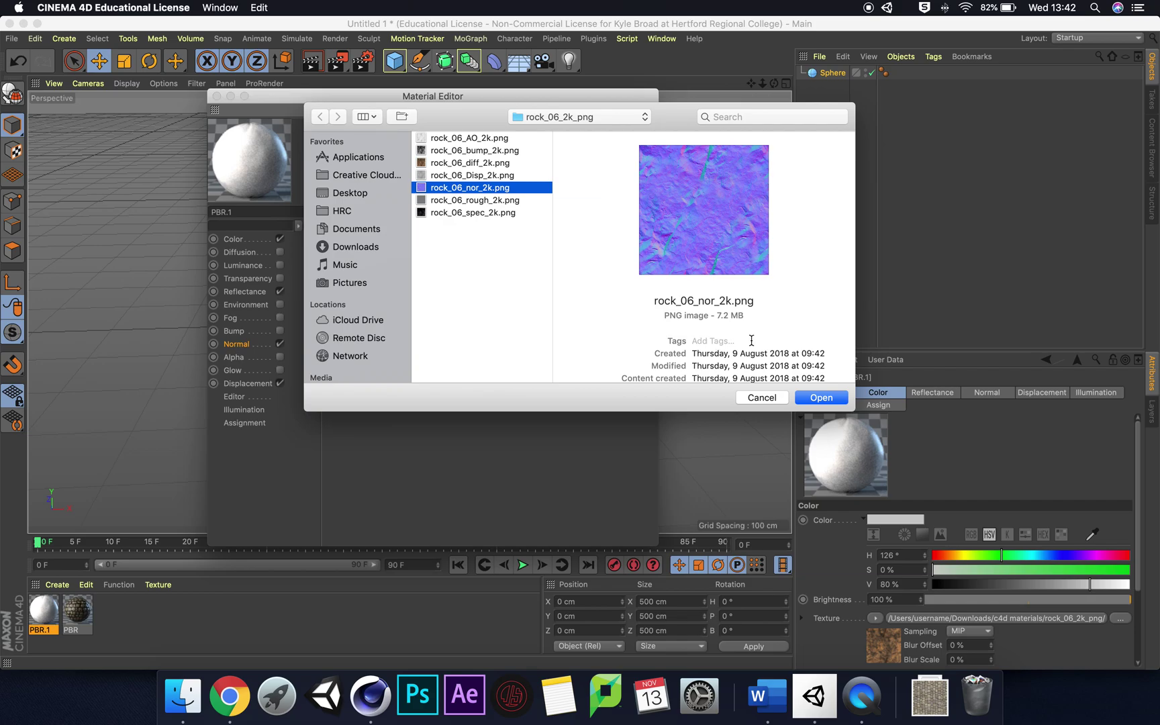
click(821, 398)
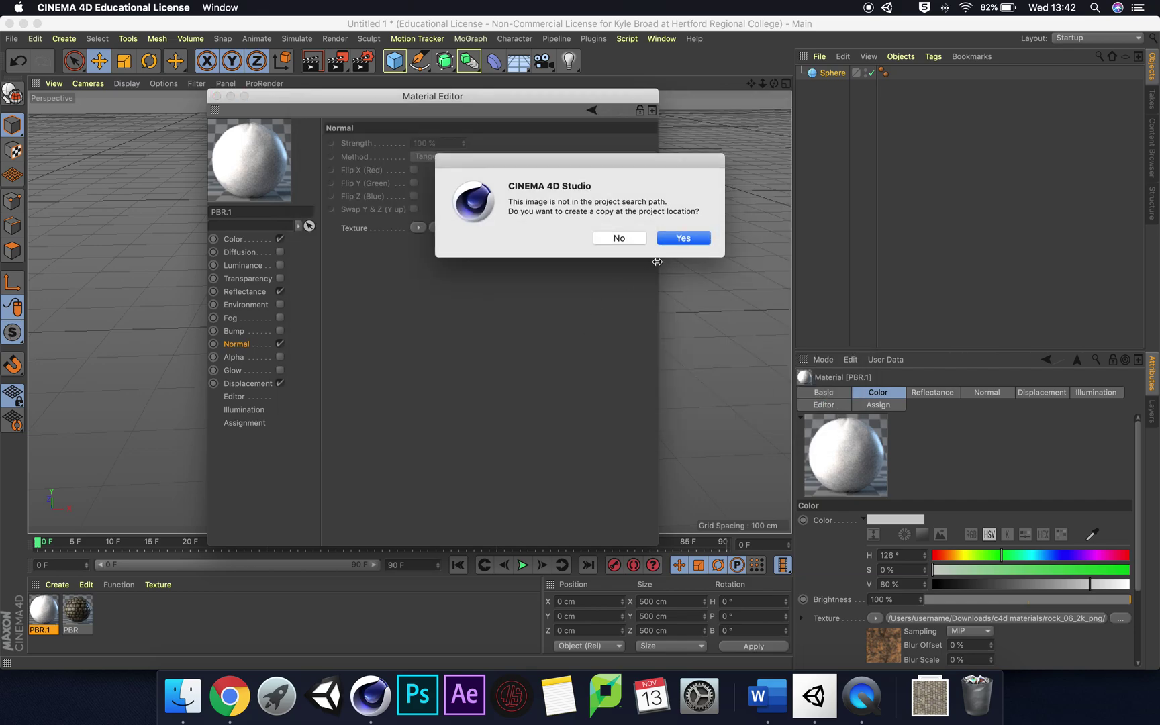
click(623, 238)
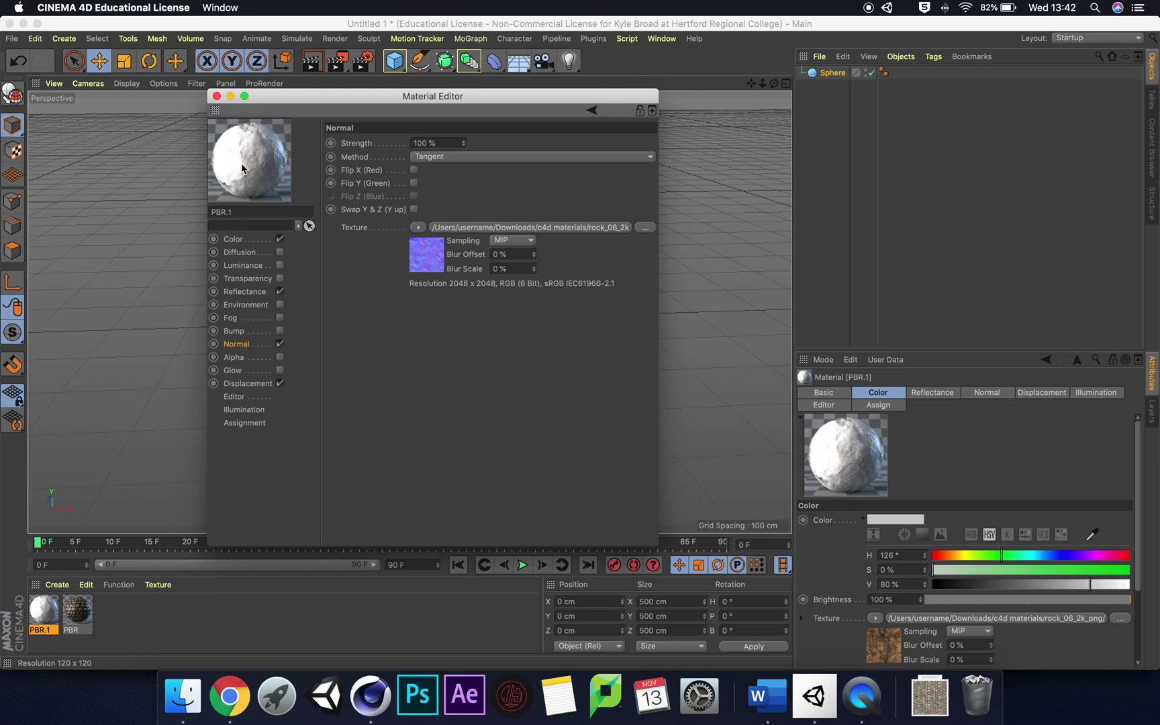
Step: Enable the Bump channel with rock_06_bump_2k.png as its texture, not copied to the project location, and set its strength to 100%
click(230, 332)
click(280, 331)
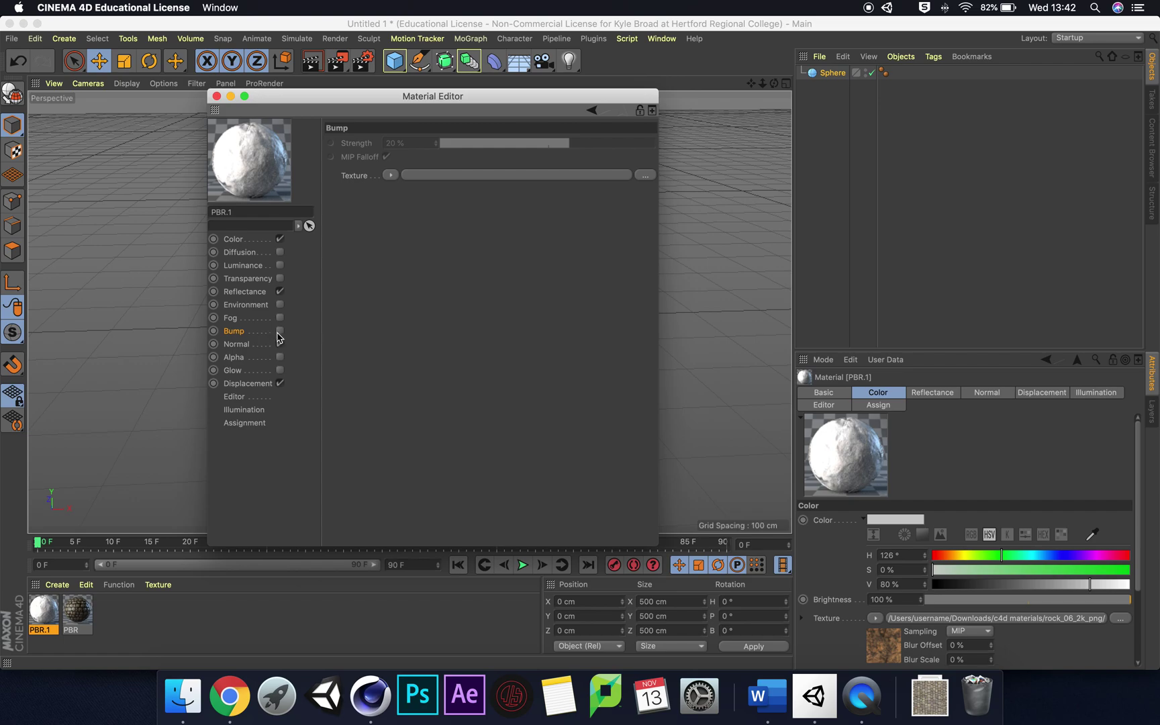
click(645, 175)
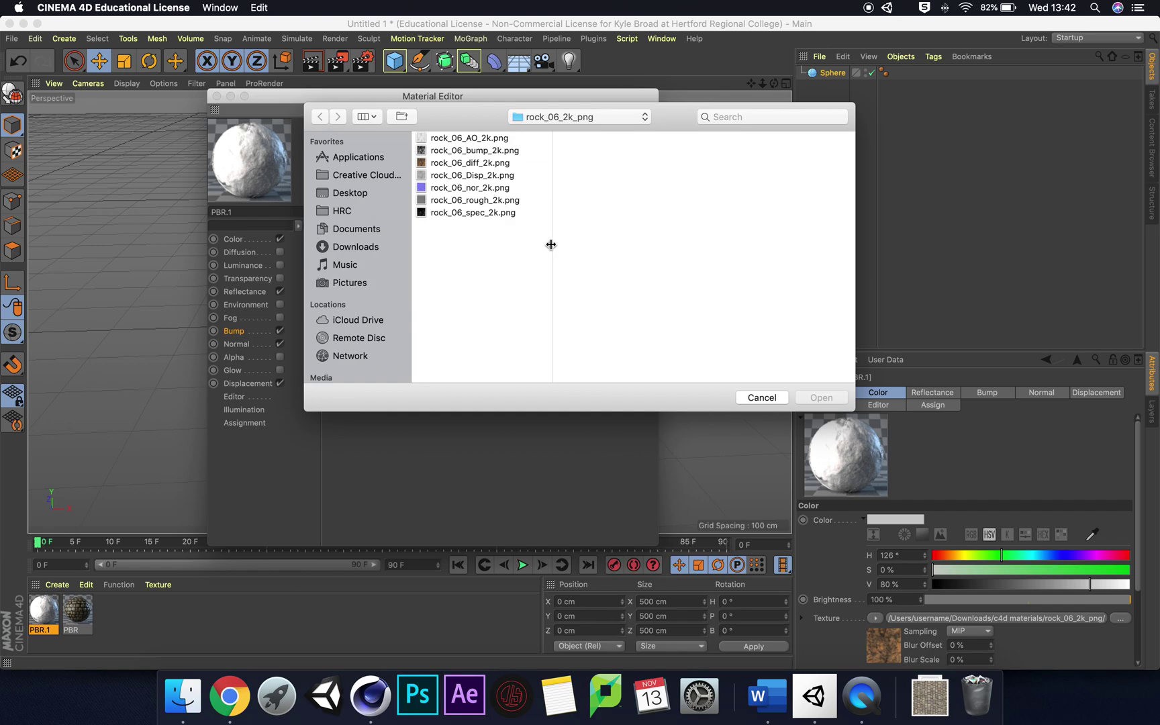
drag(553, 246, 629, 250)
click(486, 152)
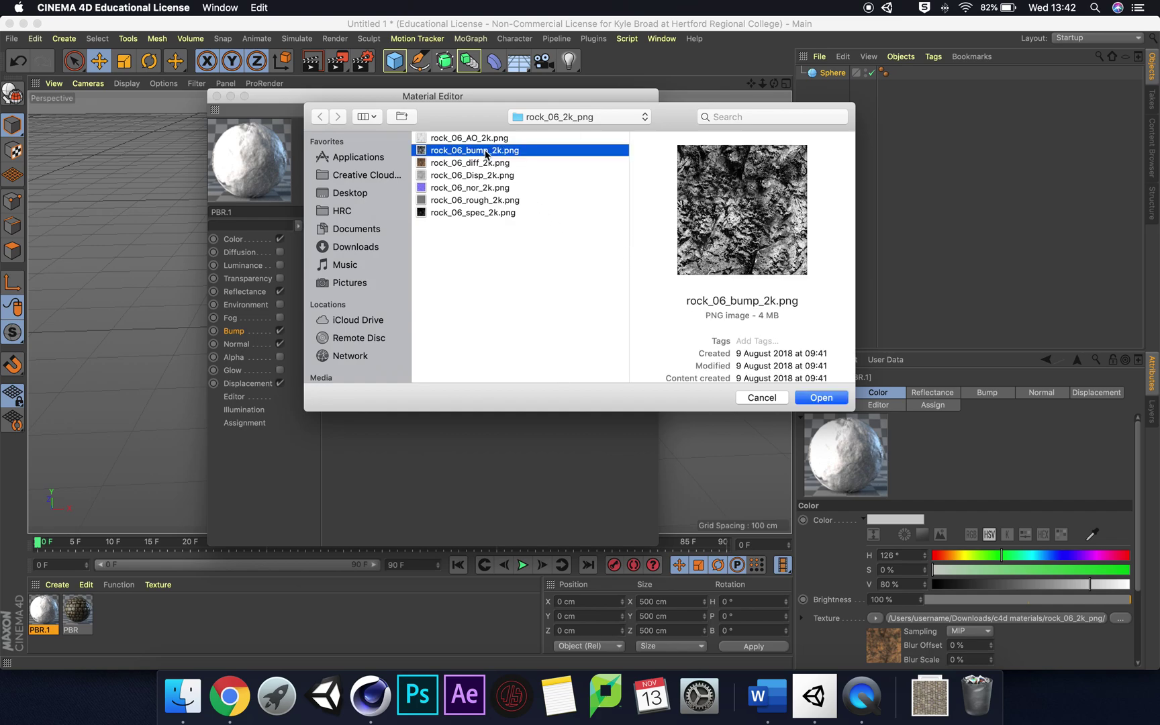
click(821, 399)
click(611, 239)
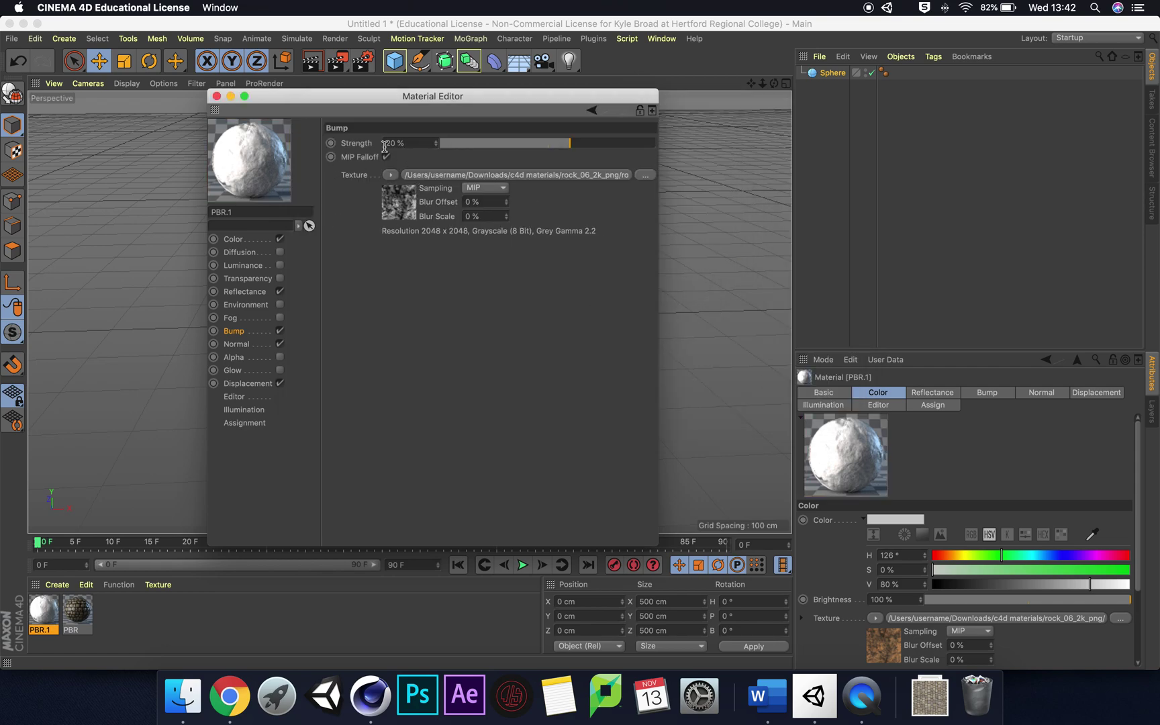
drag(570, 147, 666, 150)
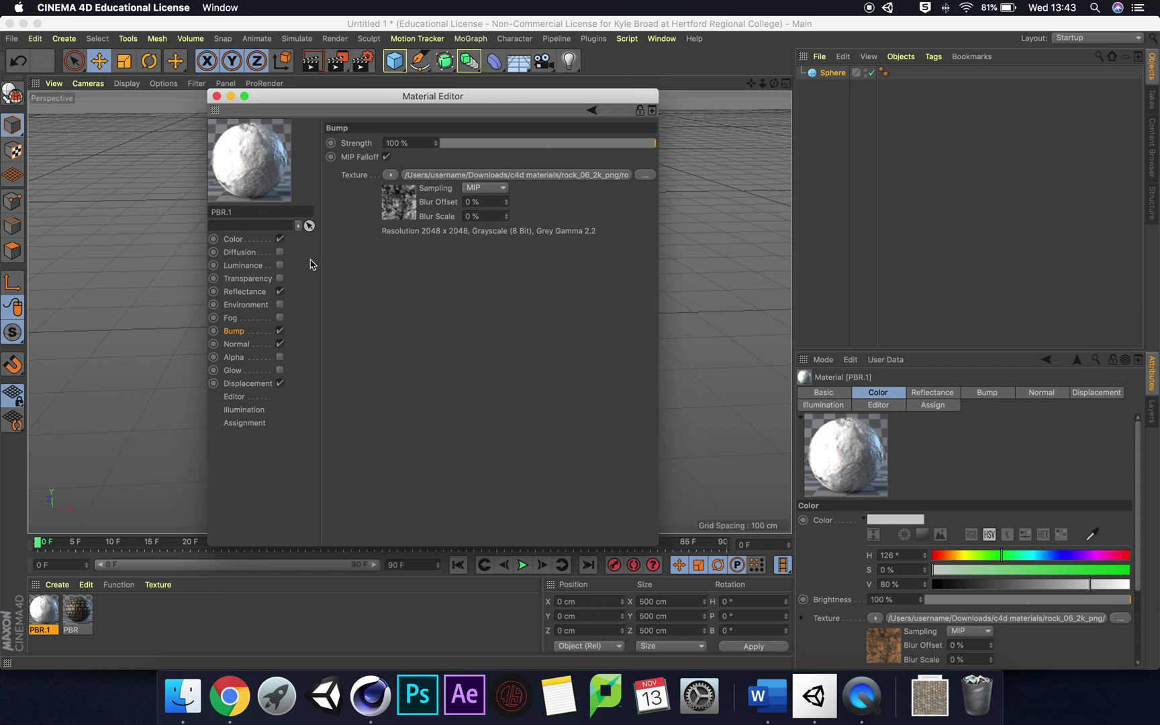
Step: Enable the Diffusion channel and load rock_06_AO_2k.png as its texture, without copying it to the project location
click(239, 253)
click(280, 252)
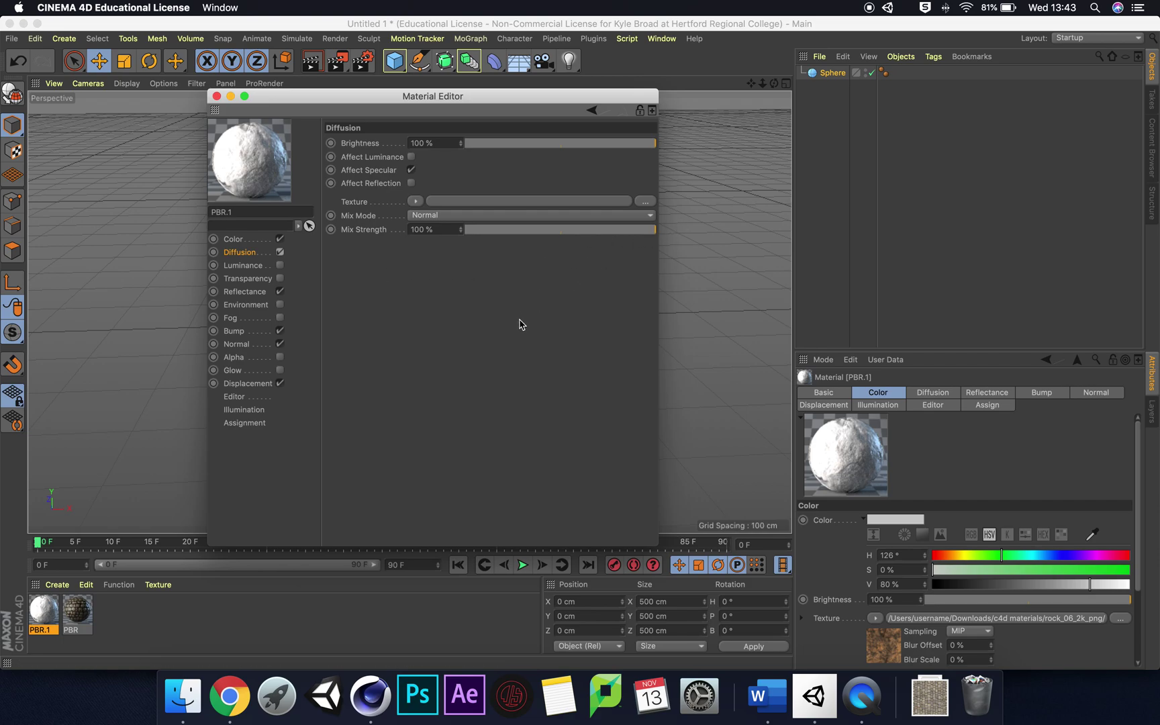
click(645, 202)
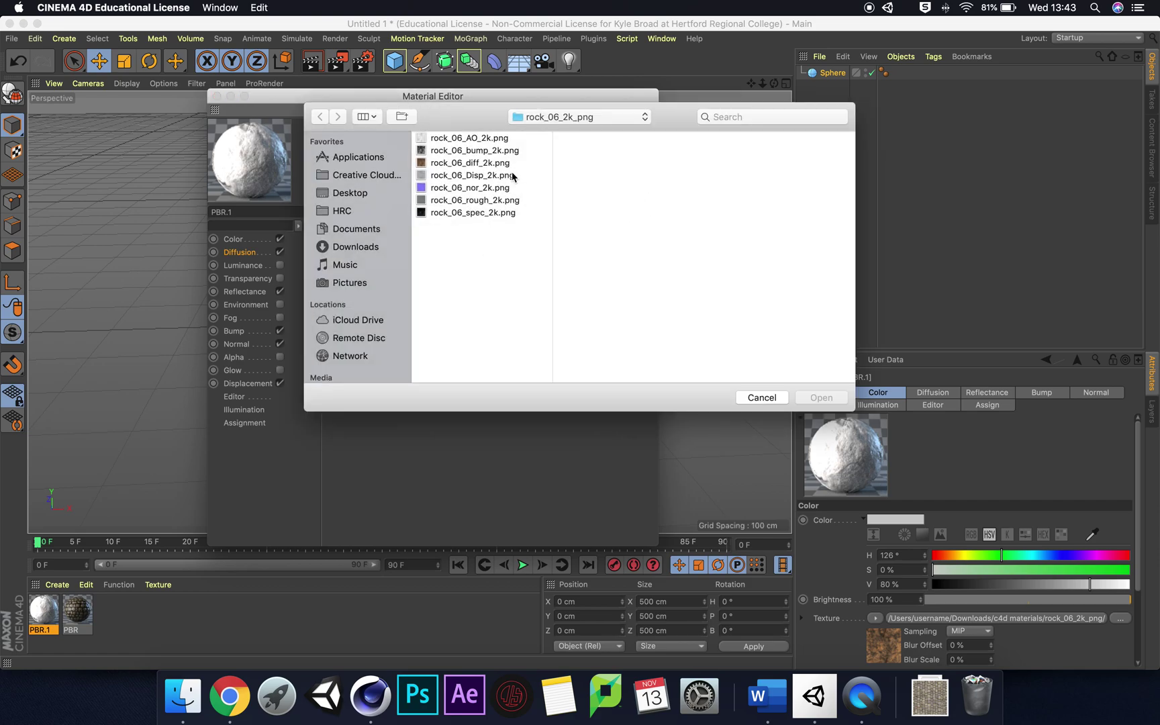
click(482, 138)
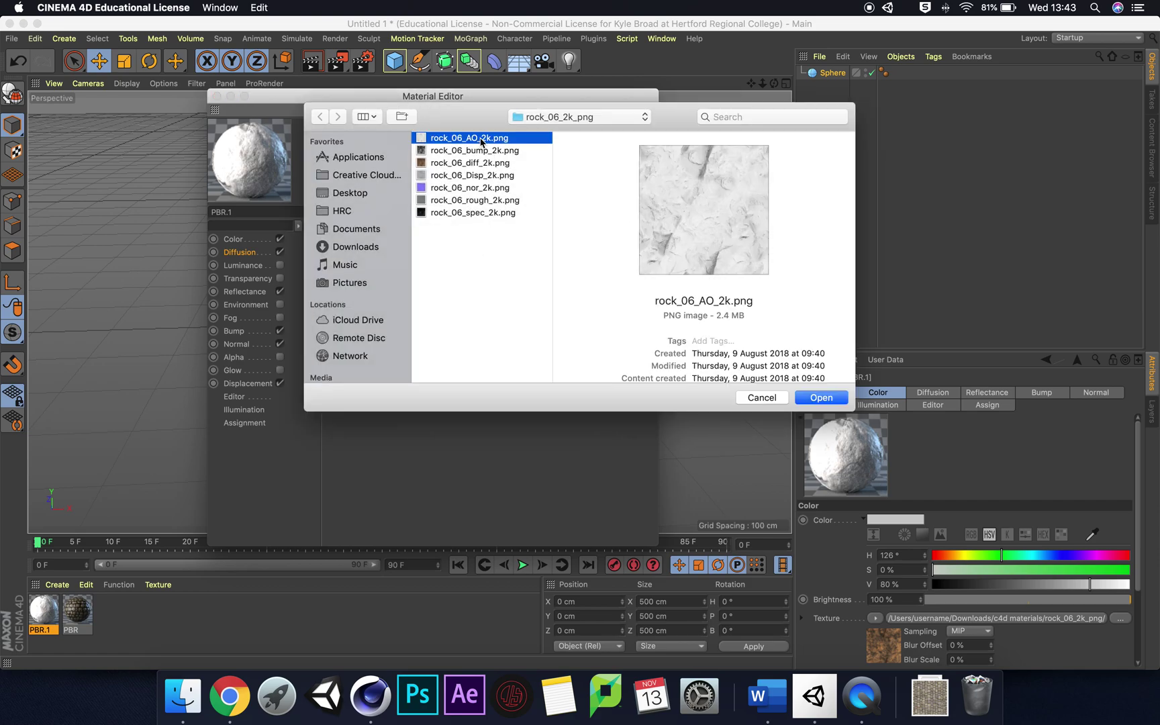
click(825, 398)
click(619, 238)
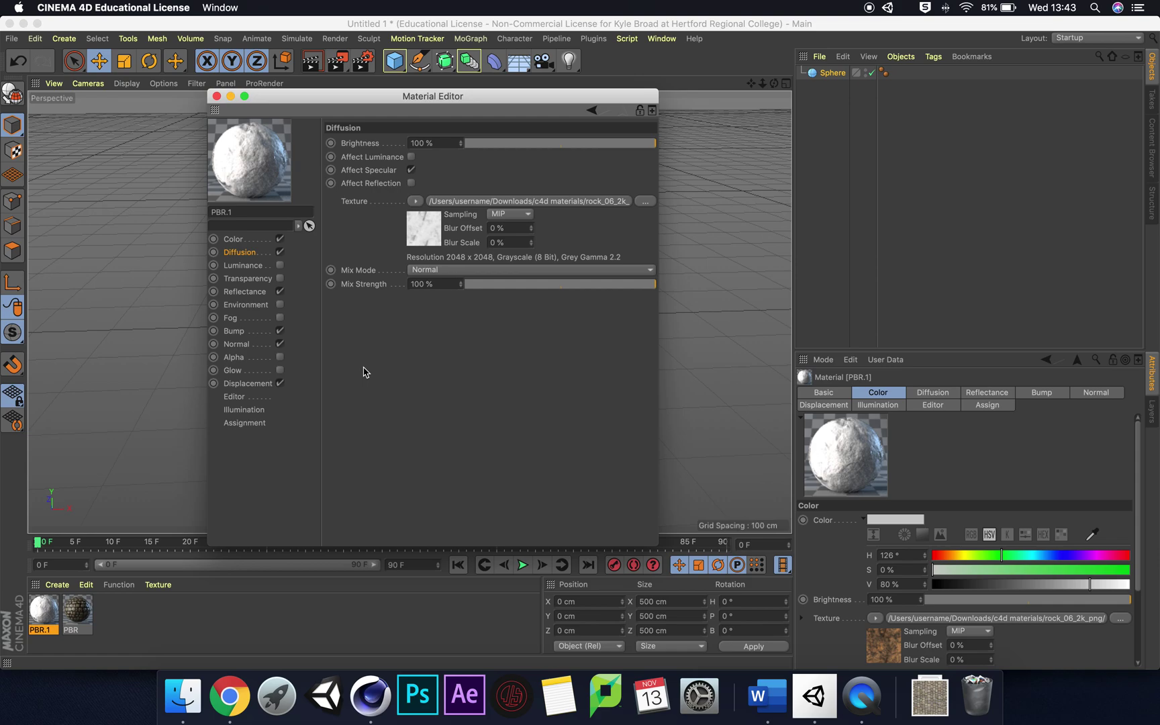
Step: Set the type of the Default Diffuse layer in the Reflectance channel to GGX
click(249, 292)
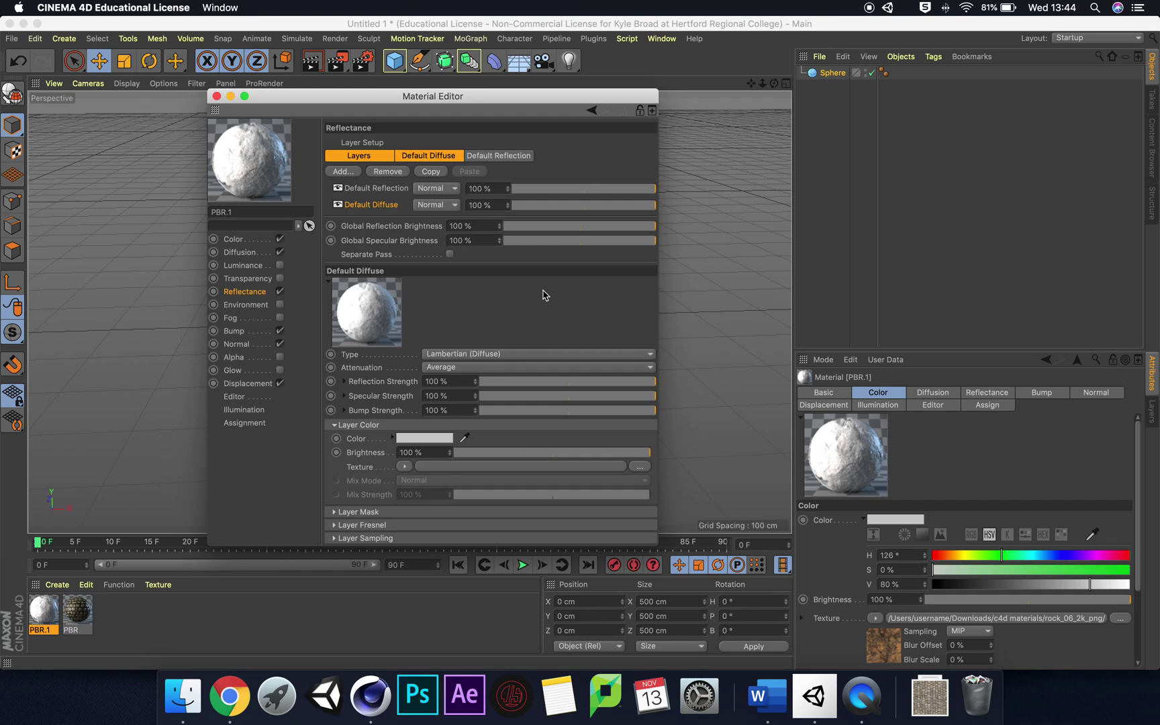
click(528, 355)
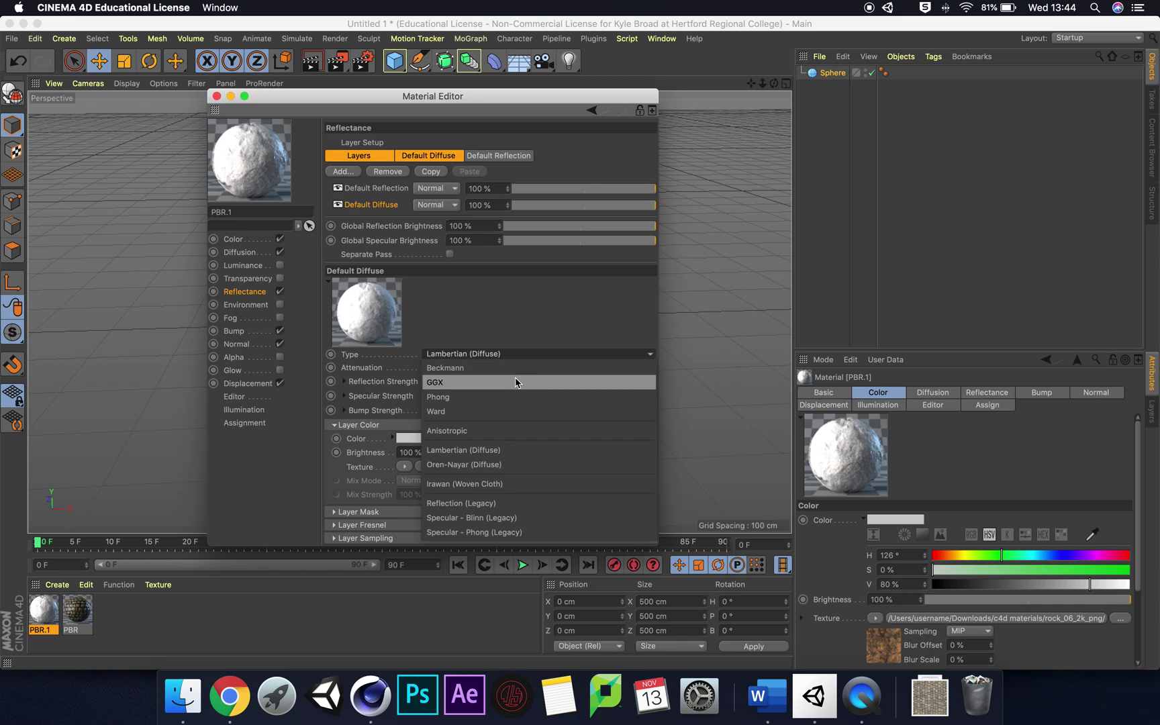
click(516, 383)
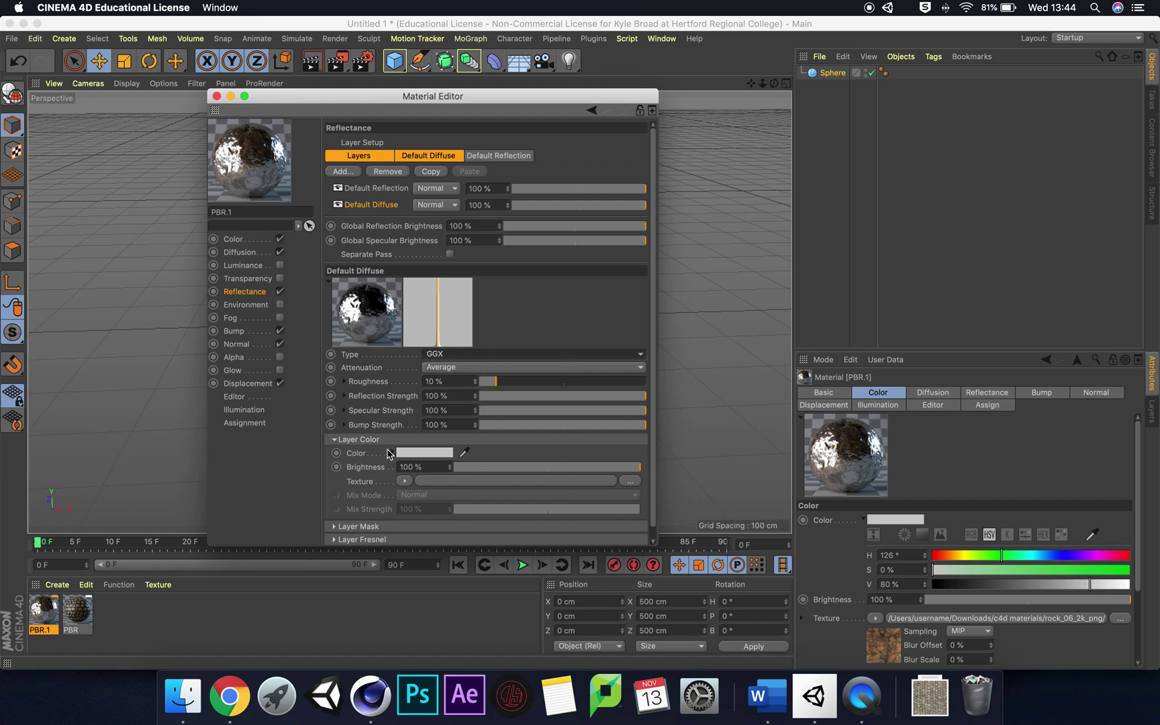
Step: Load rock_06_rough_2k.png as the Default Diffuse layer's color texture, without copying it to the project location
scroll(561, 459, down, 1)
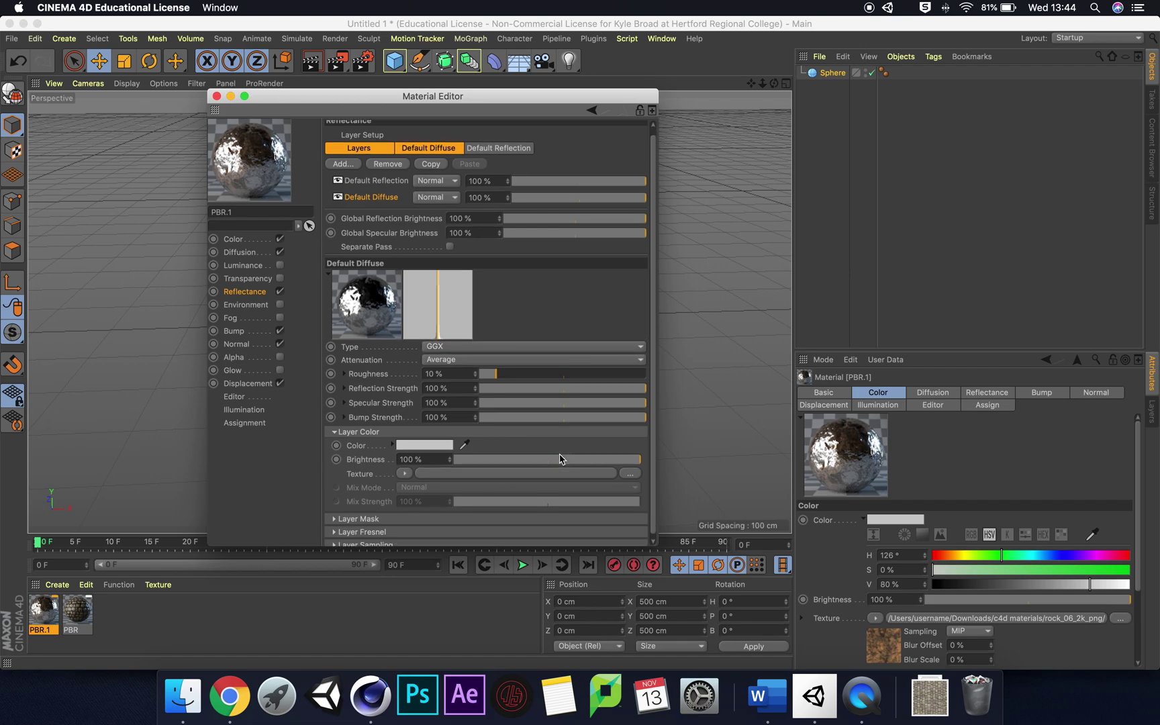
scroll(613, 333, down, 1)
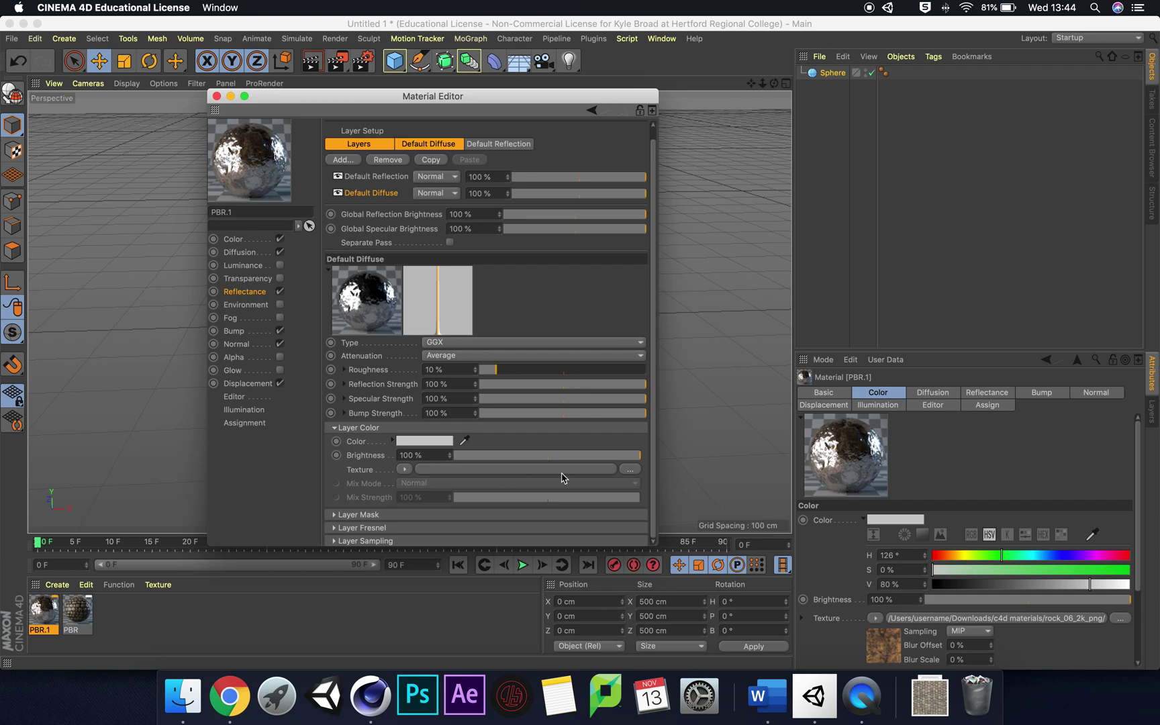
click(630, 469)
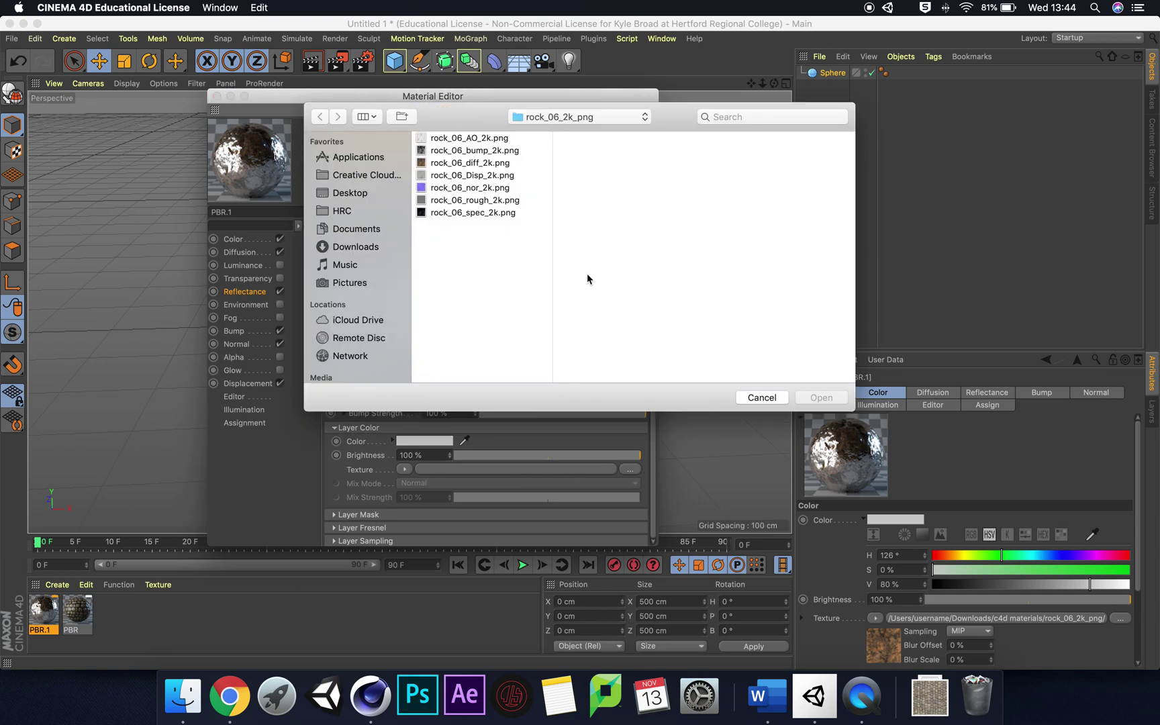
click(487, 205)
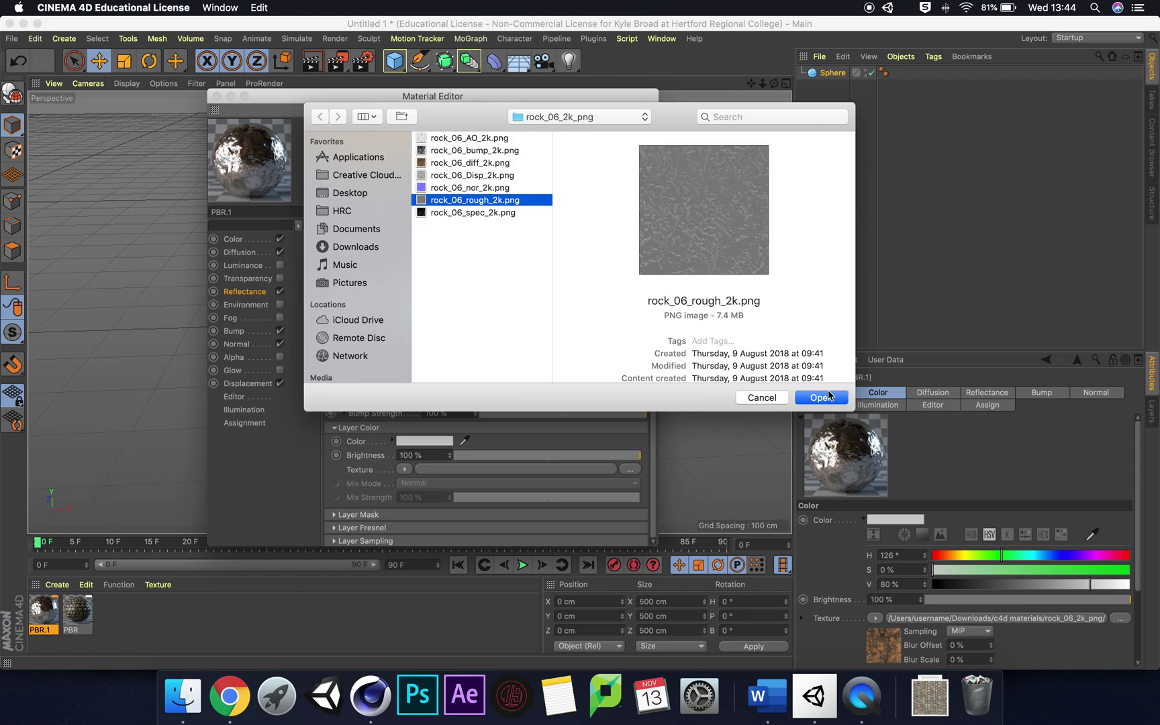
click(821, 398)
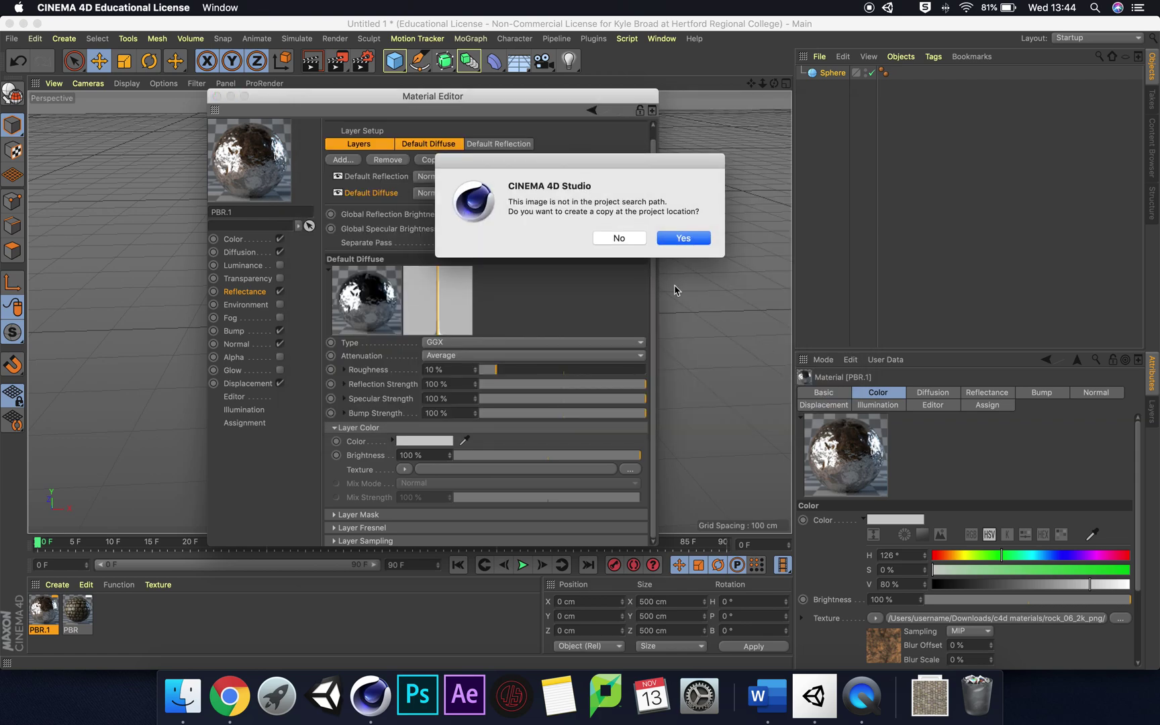
click(628, 240)
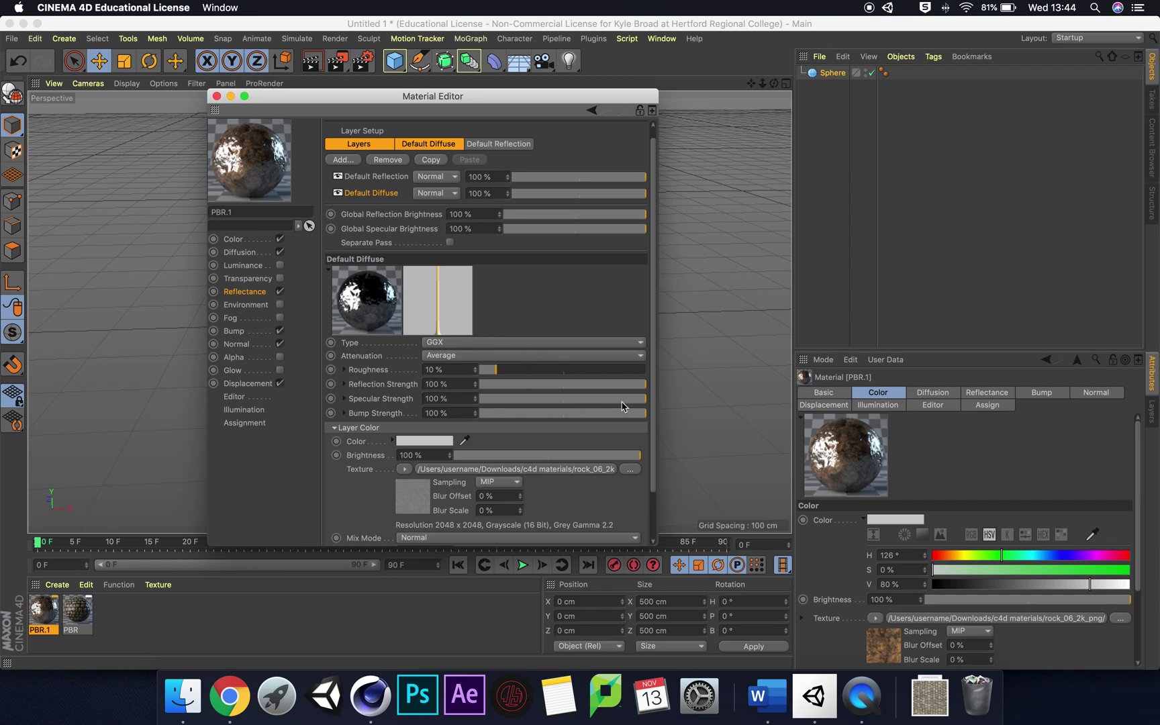
Step: Set the Default Diffuse layer's specular strength and reflection strength to 0% and its roughness to 100%
drag(641, 403, 476, 396)
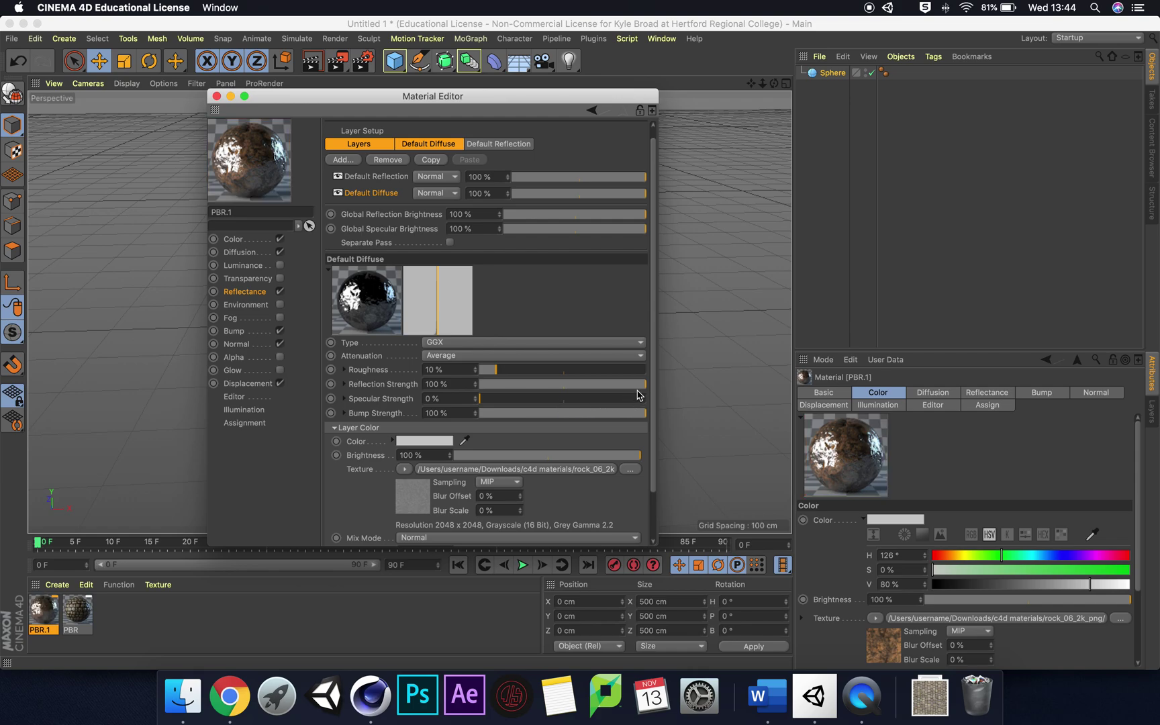
mouse_move(638, 392)
mouse_down()
mouse_move(476, 385)
mouse_move(651, 386)
mouse_up()
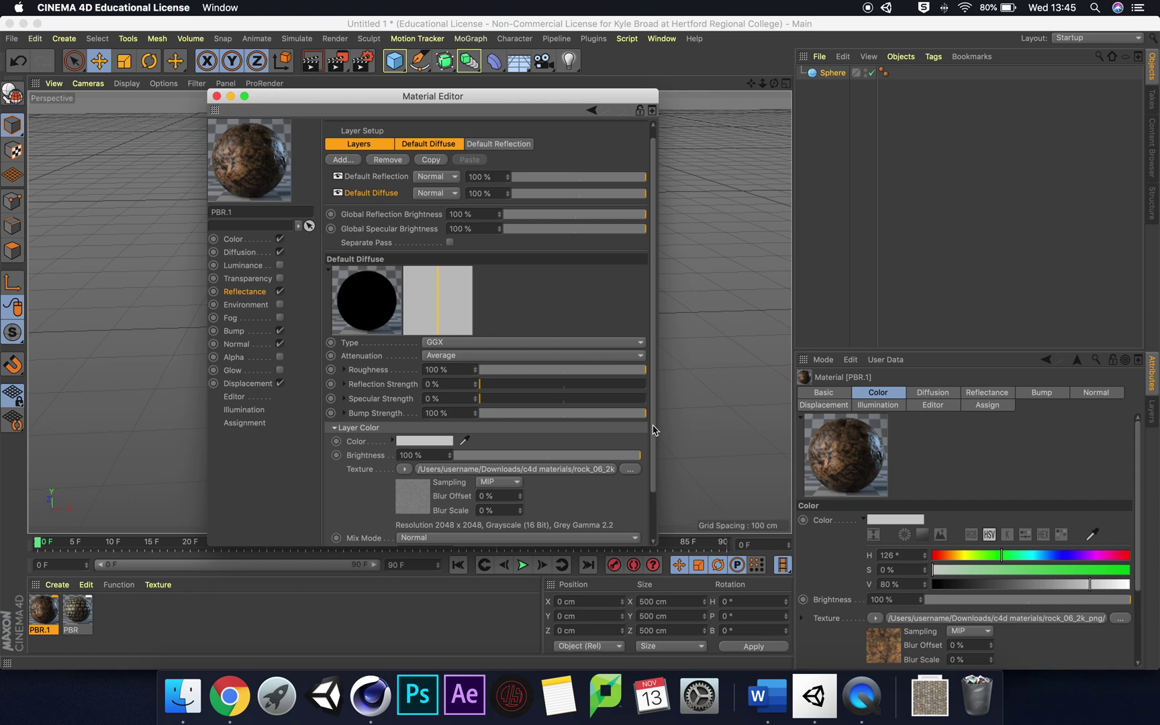
Step: Set the Default Diffuse layer's Fresnel to Dielectric and close the material editor
drag(655, 430, 652, 489)
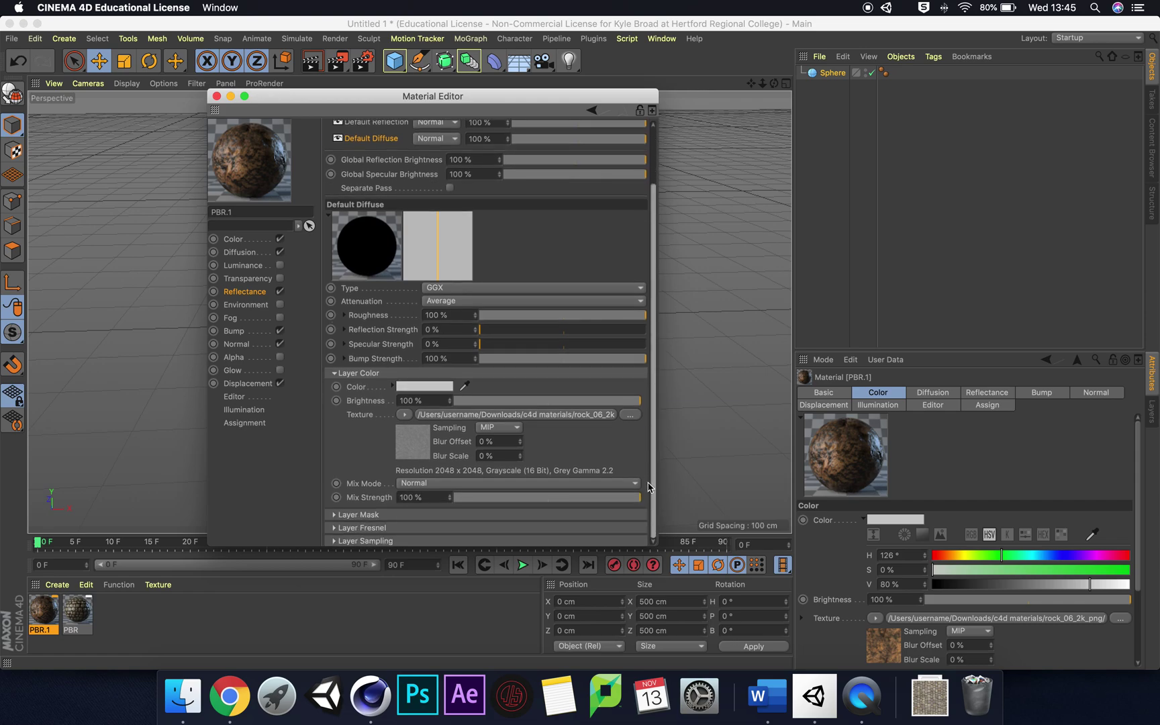
click(335, 528)
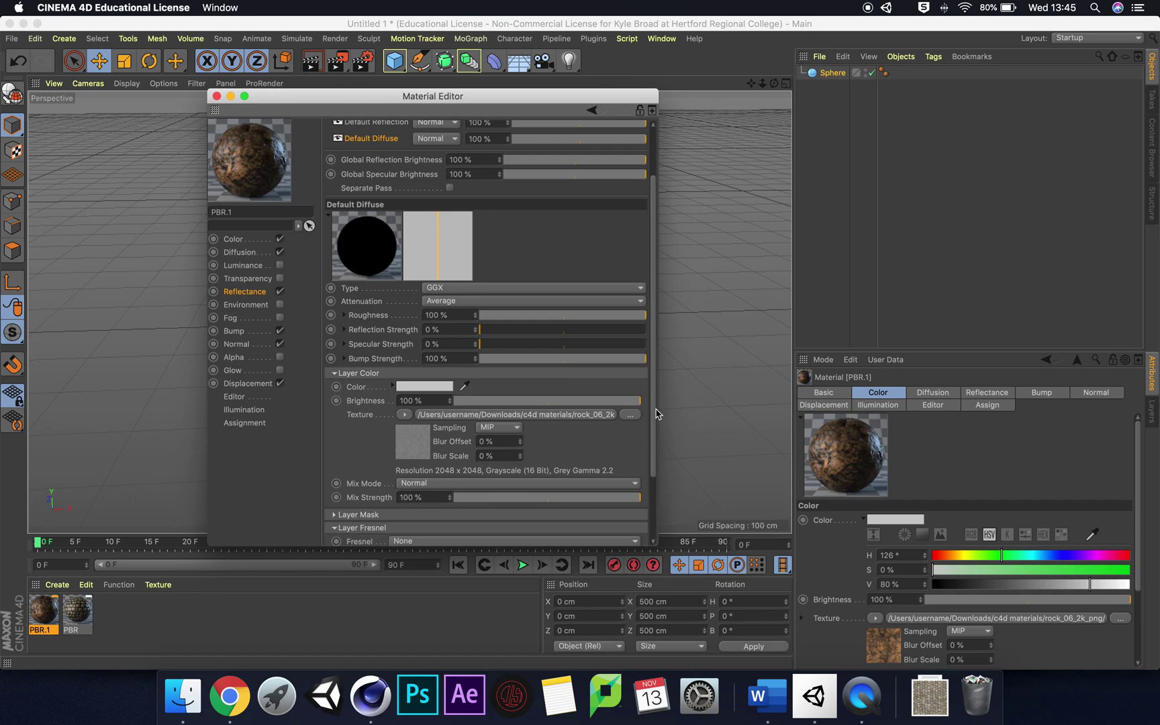
drag(655, 414, 649, 478)
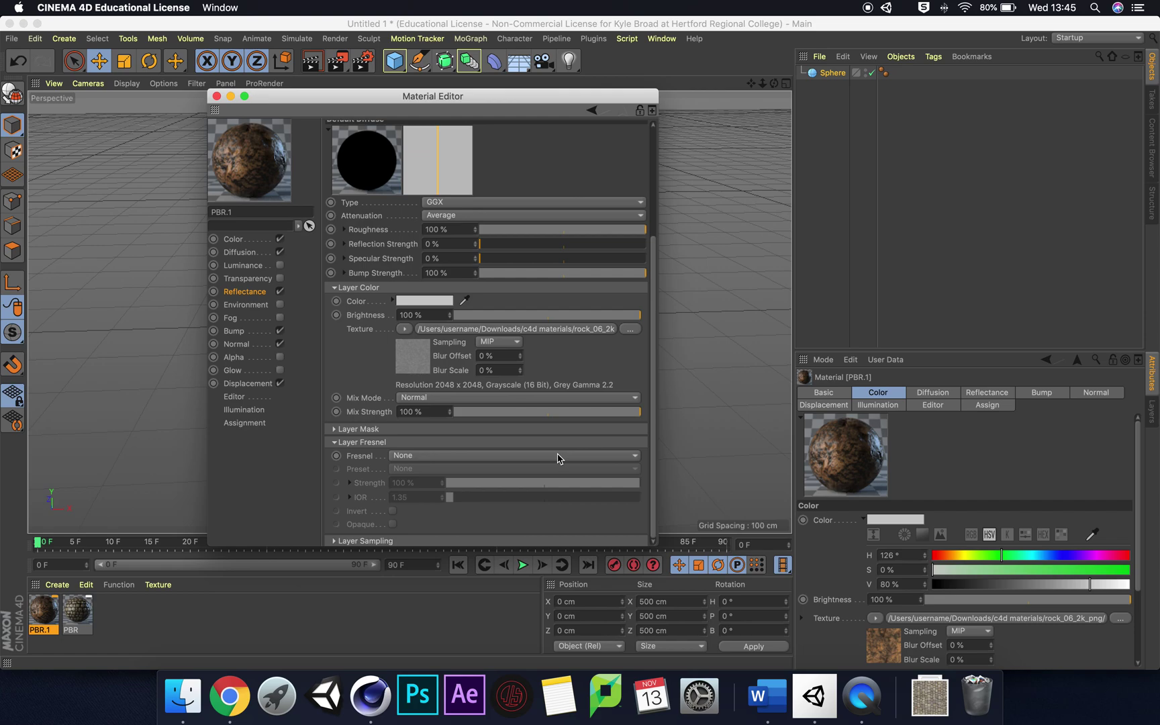
click(525, 457)
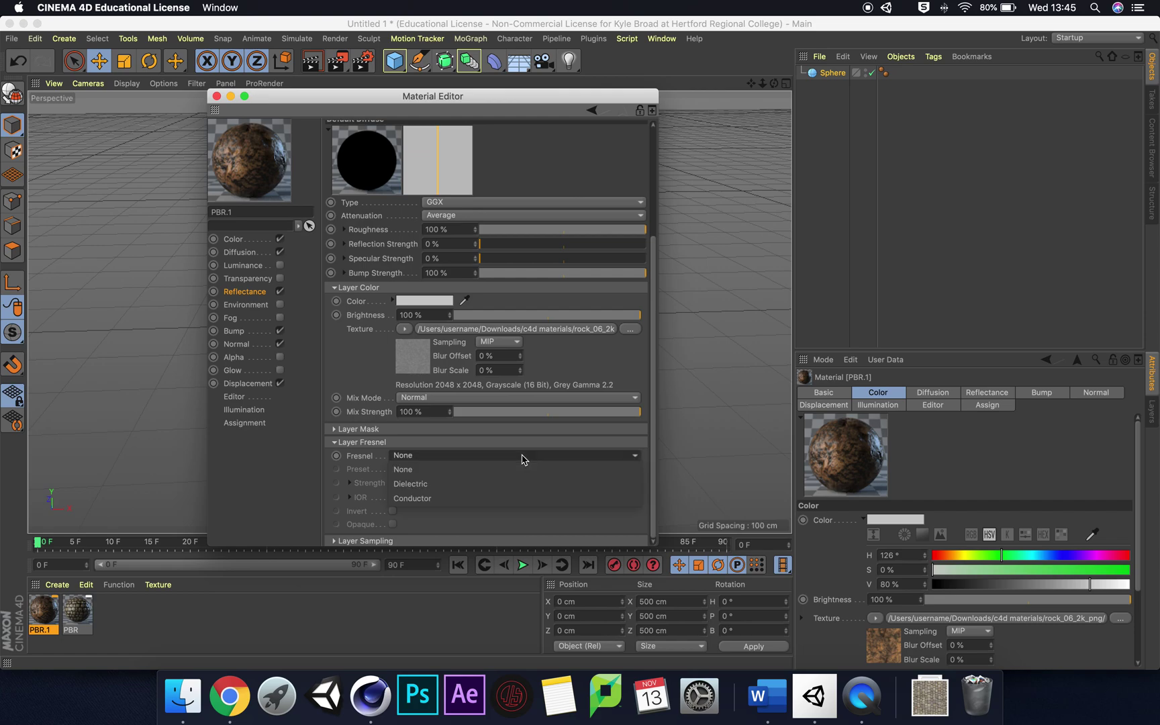
click(491, 483)
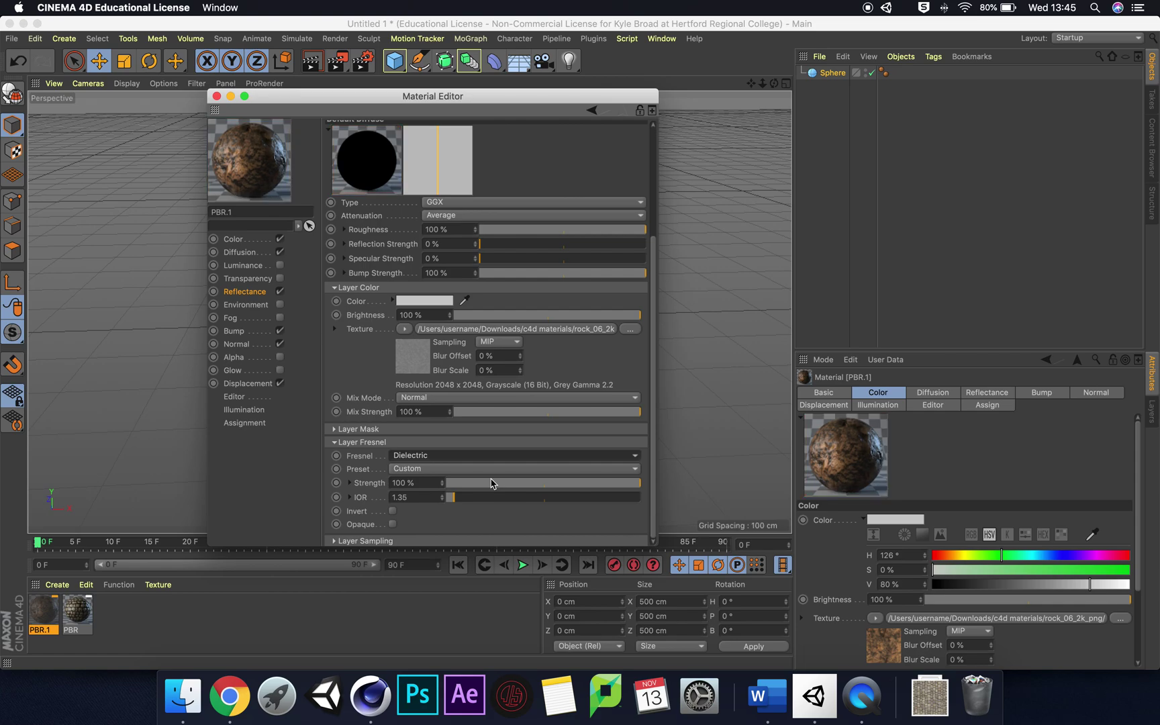
click(216, 96)
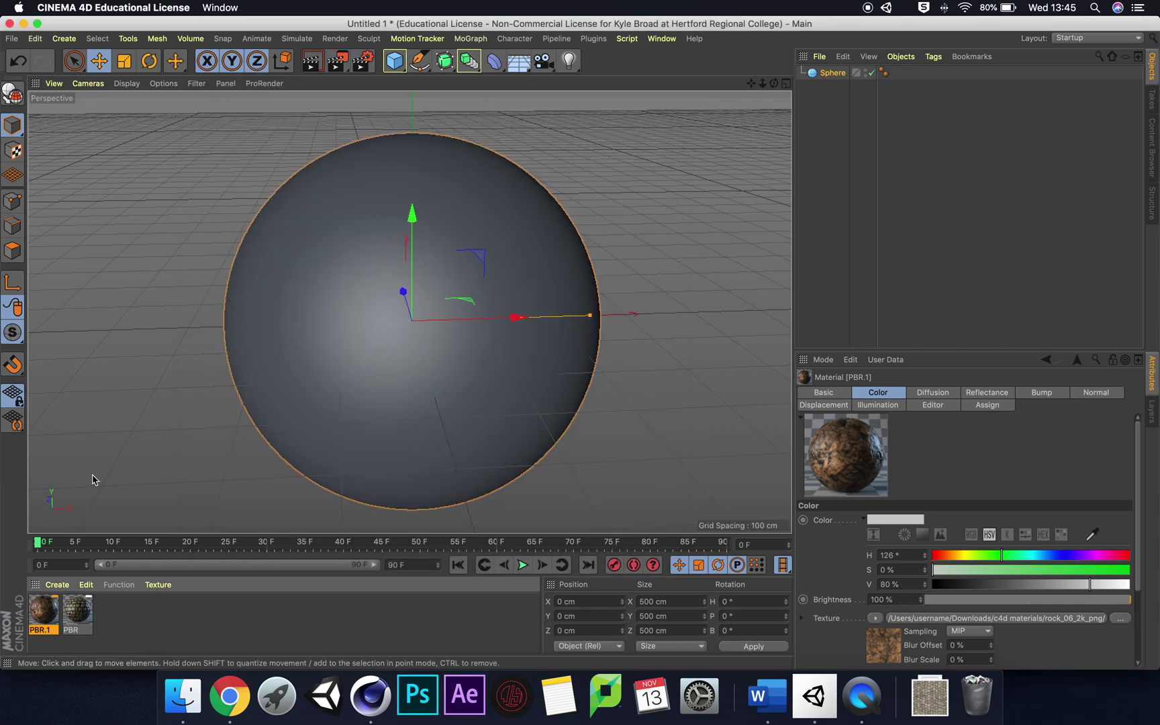
Step: Apply the PBR.1 material to the sphere and inspect its surface from several angles
drag(46, 611, 399, 372)
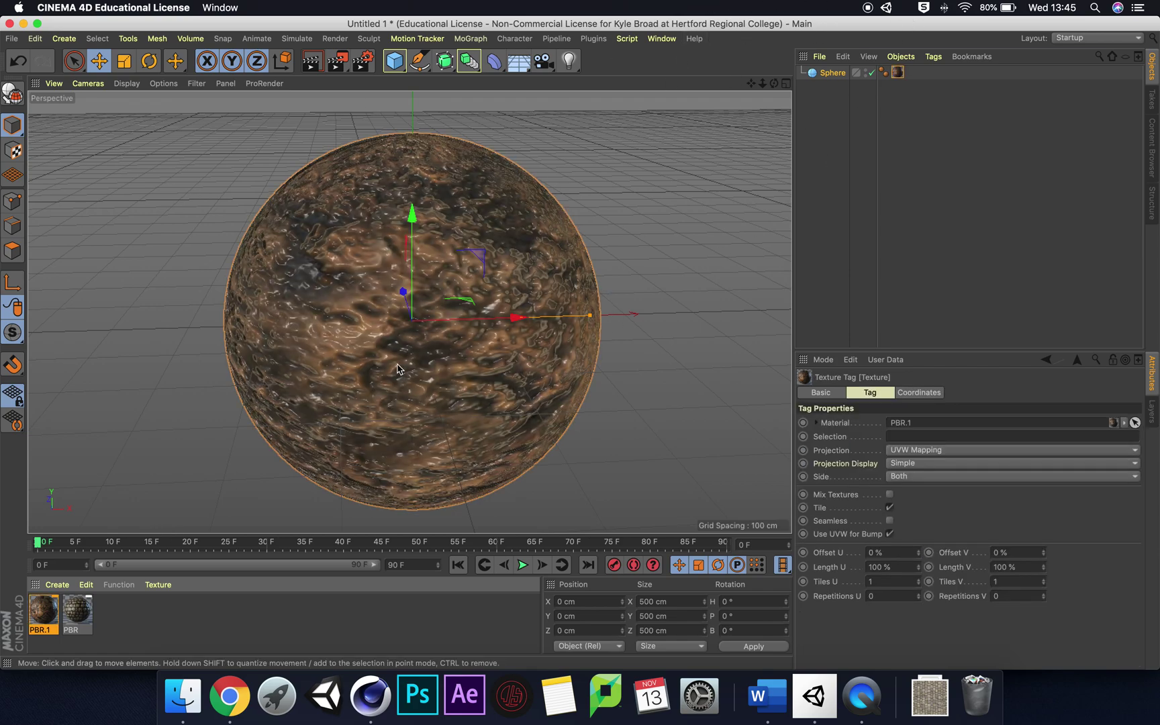
drag(750, 84, 634, 112)
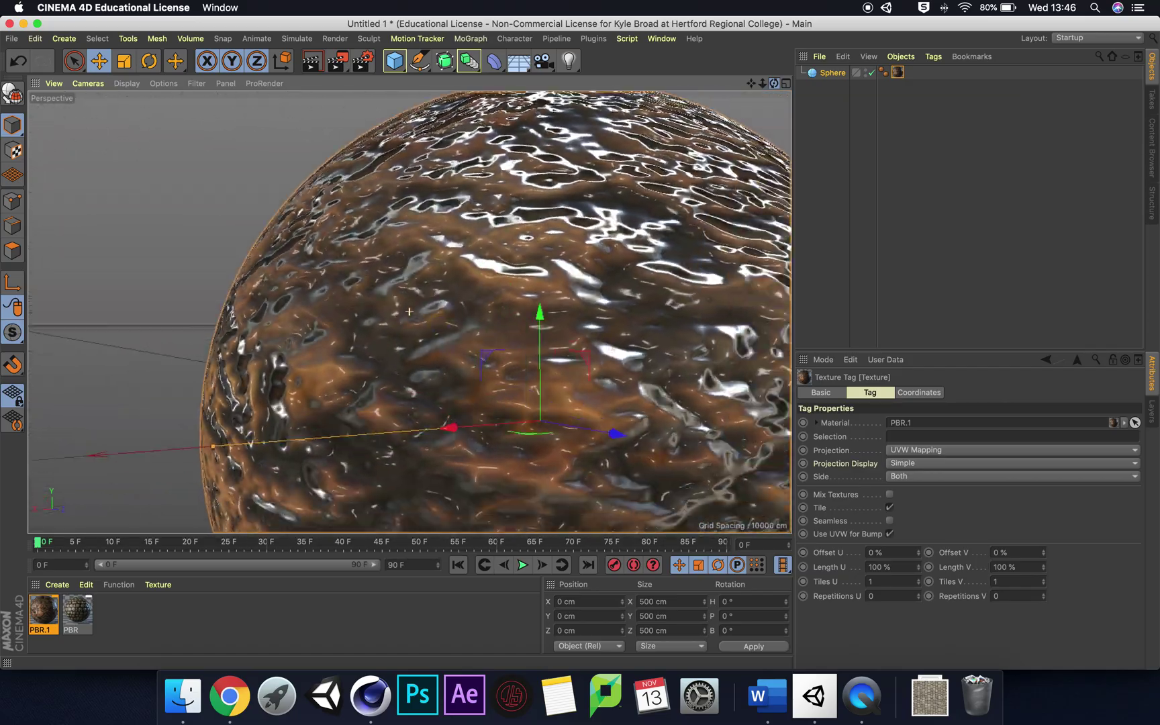
alt+drag(409, 312, 409, 311)
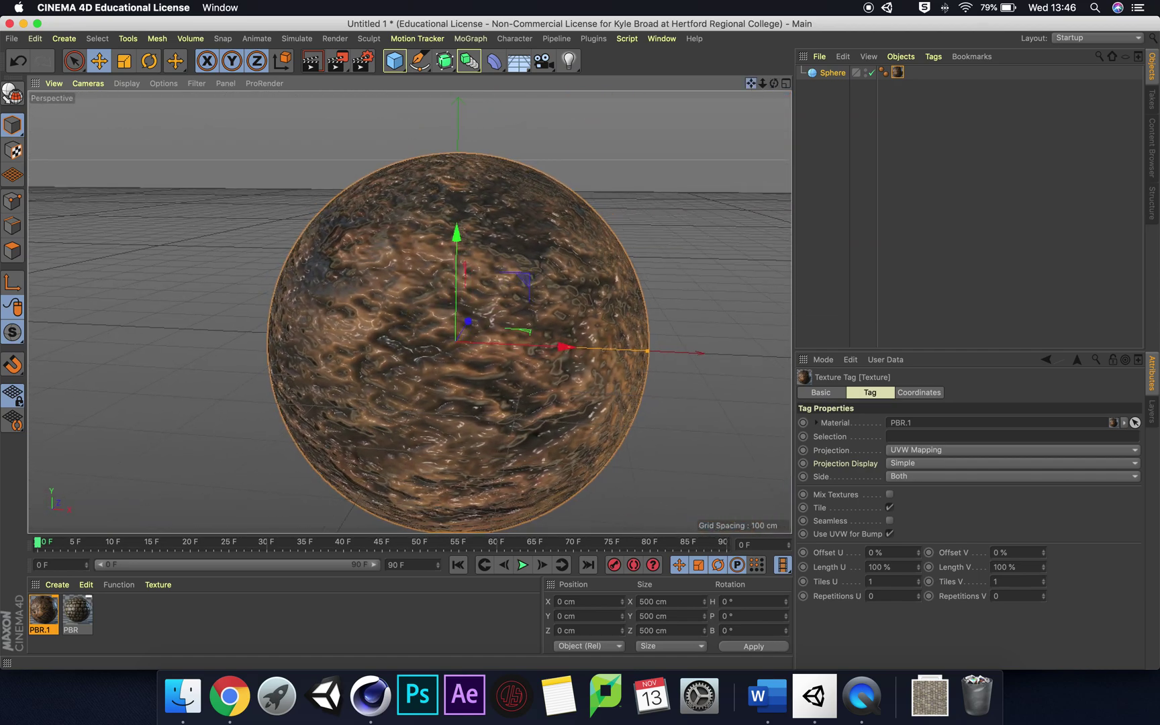
mouse_move(774, 83)
mouse_down()
mouse_move(745, 86)
mouse_move(774, 85)
mouse_move(754, 87)
mouse_up()
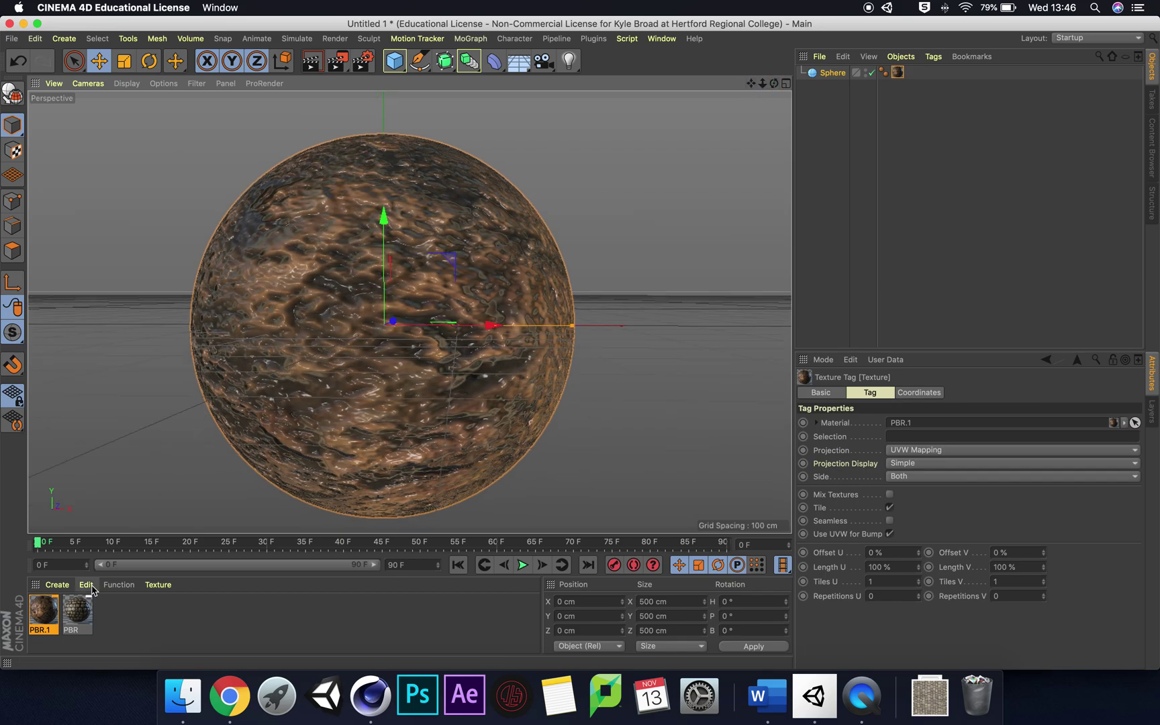
Step: Set PBR.1's global reflection brightness to 0% and its global specular brightness to 29%, and check the sphere
double_click(49, 611)
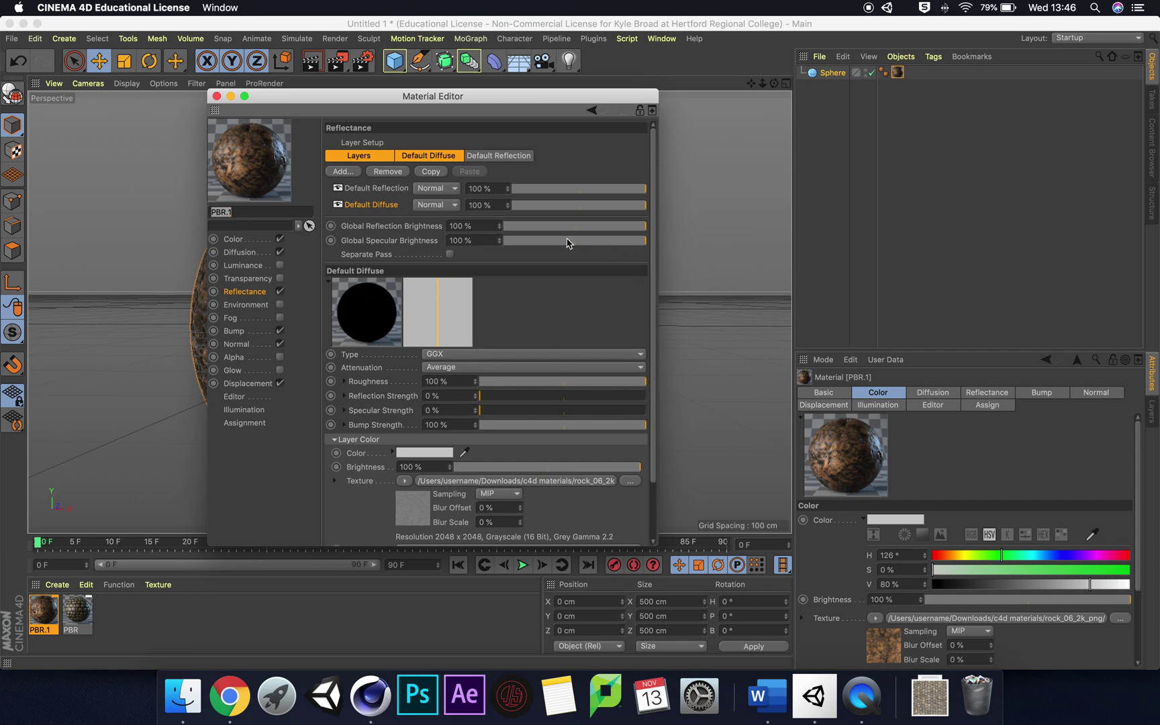
drag(640, 231, 572, 229)
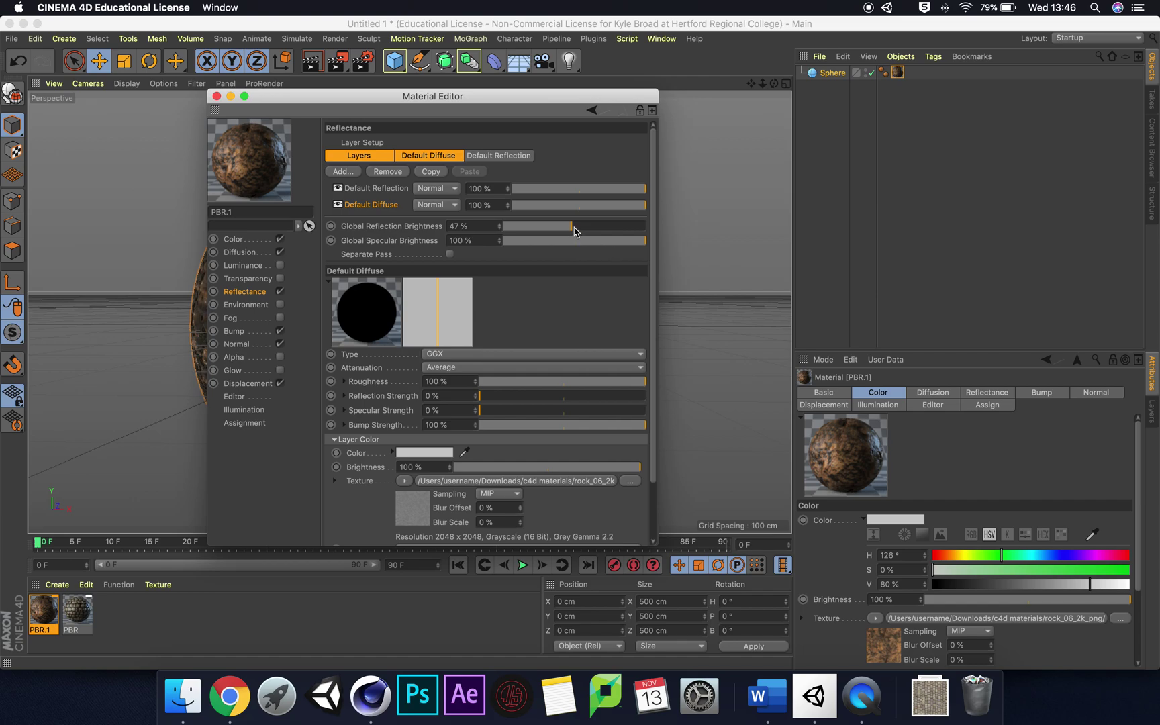
drag(575, 232, 498, 228)
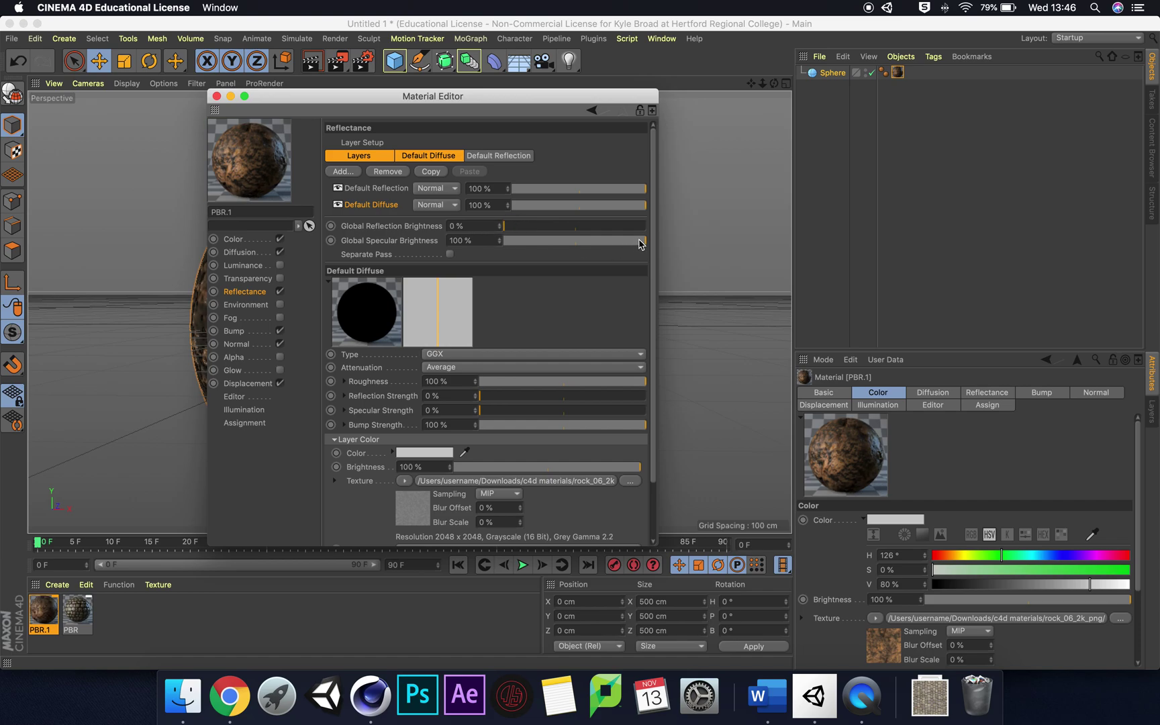
drag(640, 244, 546, 244)
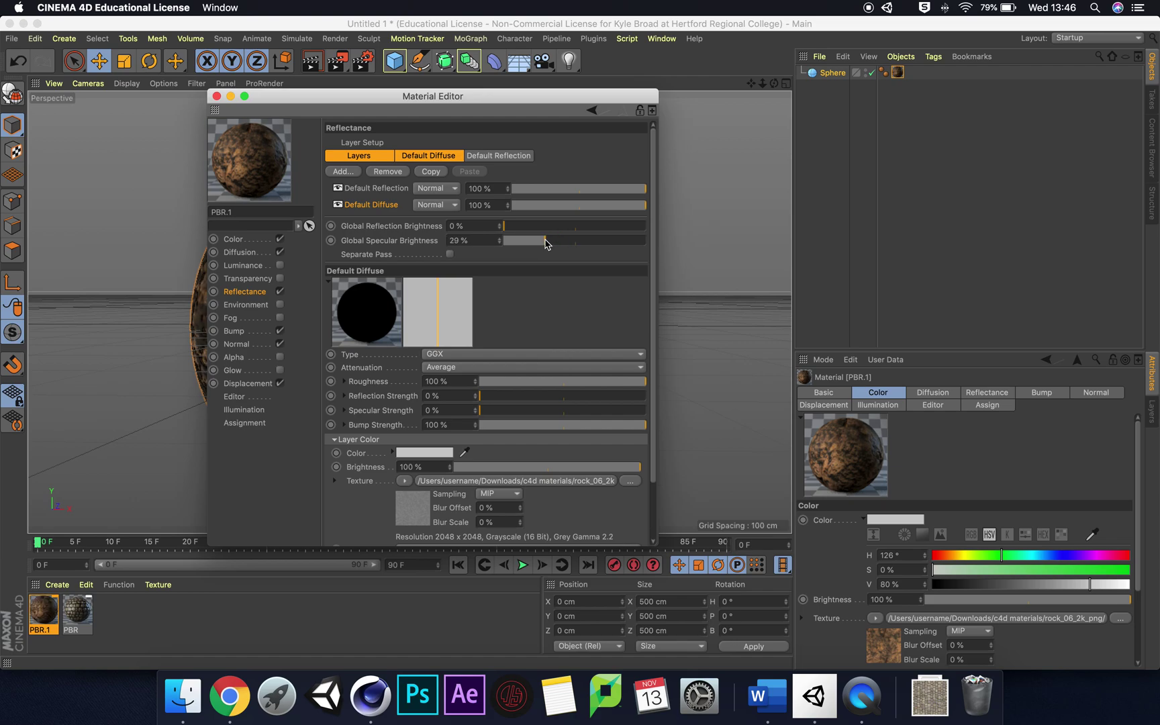
click(216, 96)
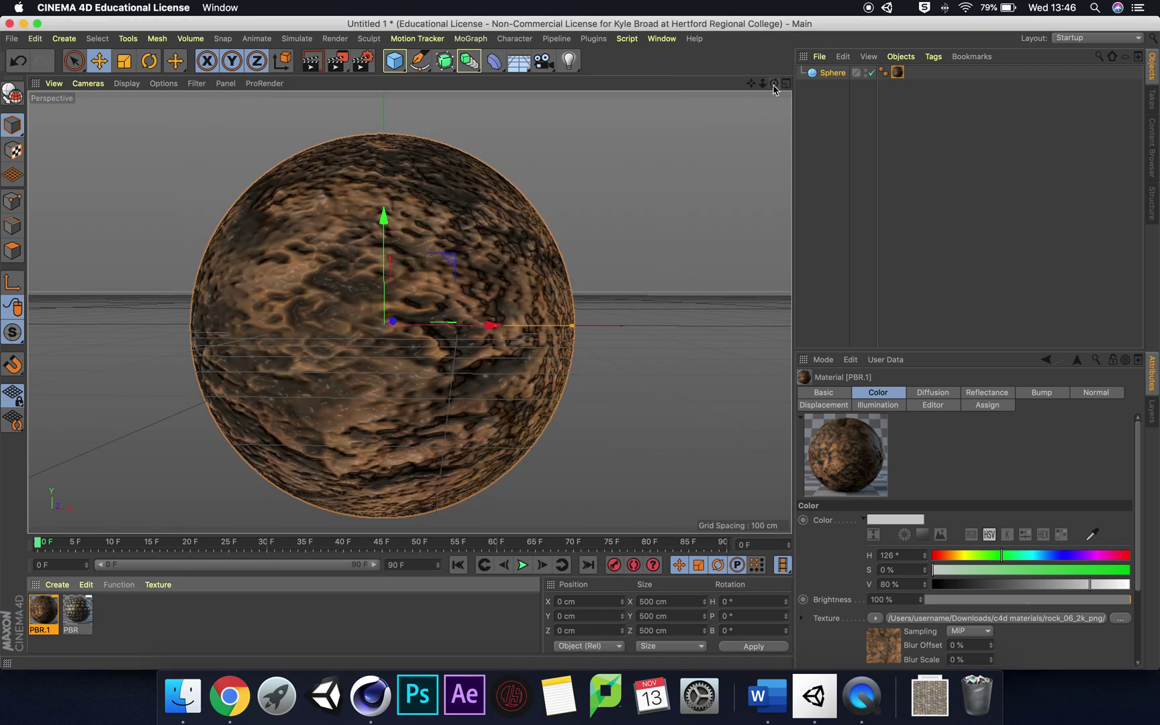
drag(775, 83, 408, 311)
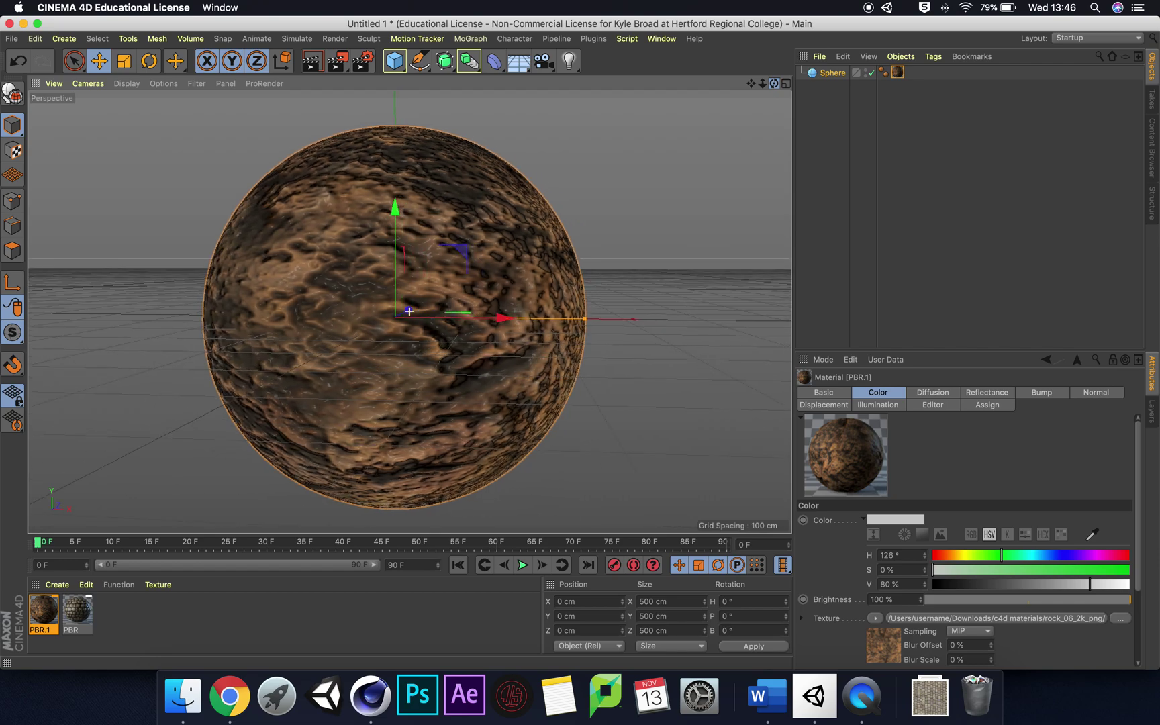
Step: Add a Displacer deformer and make it a child of the Sphere
click(492, 65)
click(547, 228)
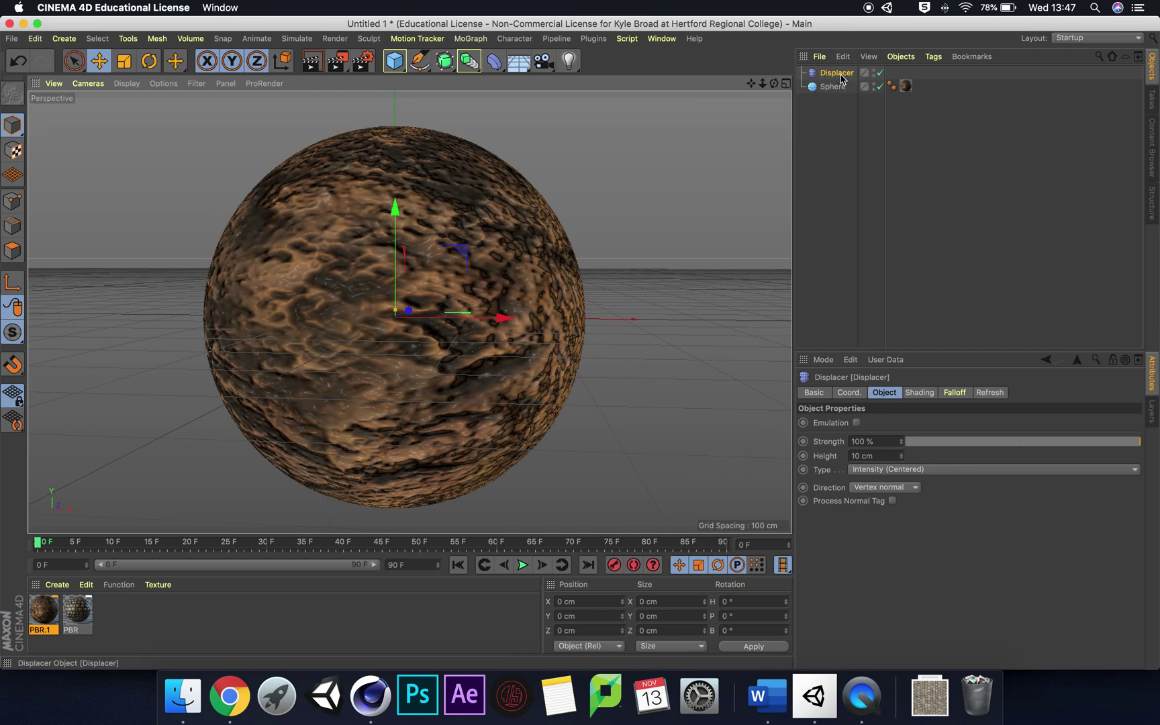
drag(840, 73, 840, 89)
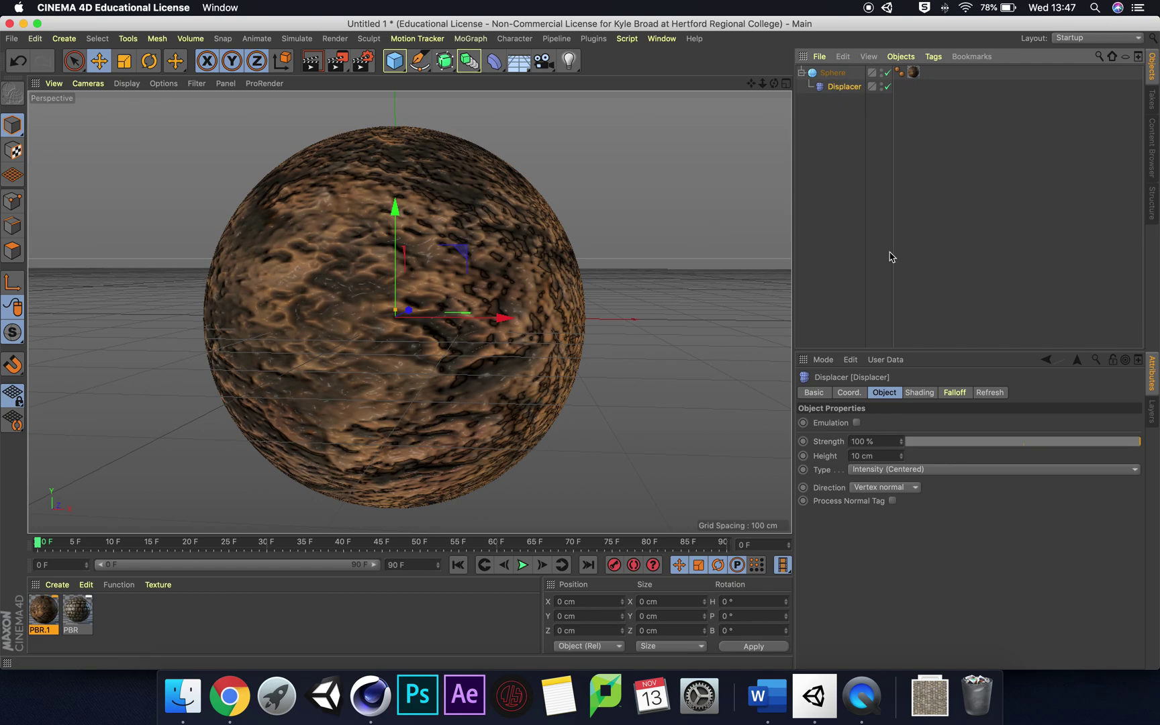
Step: Load rock_06_Disp_2k.png as the Displacer's custom shader, without copying it to the project location
click(921, 393)
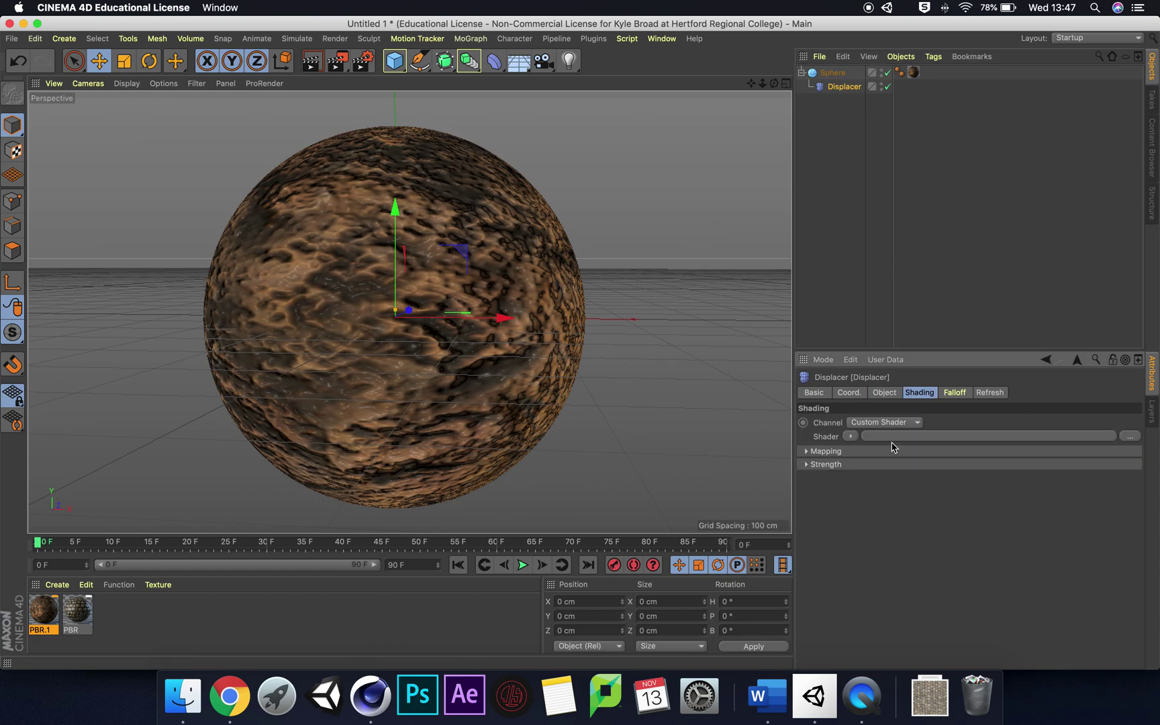
click(1130, 436)
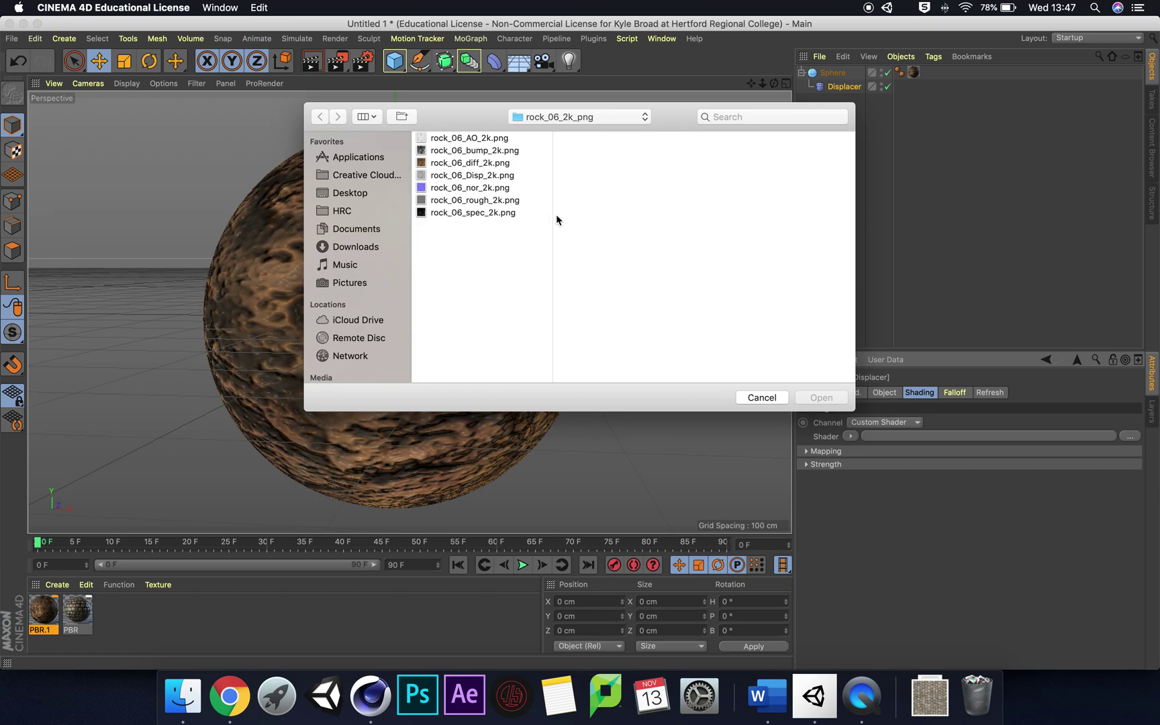
click(483, 177)
click(821, 397)
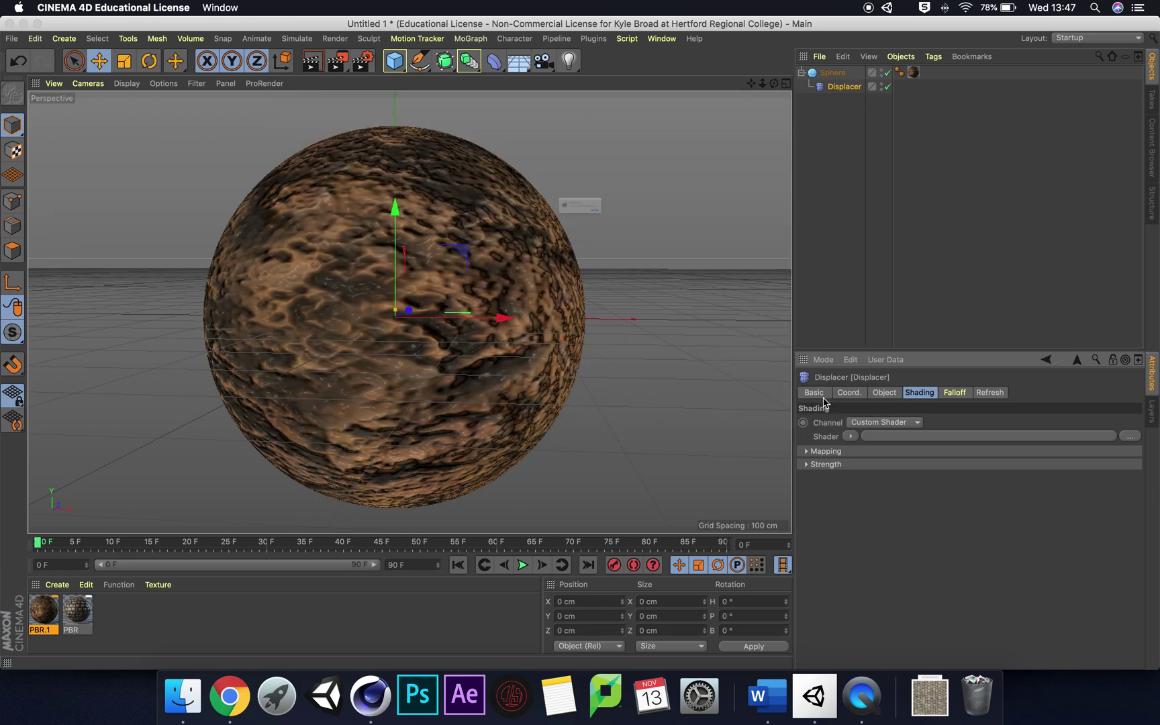
click(621, 239)
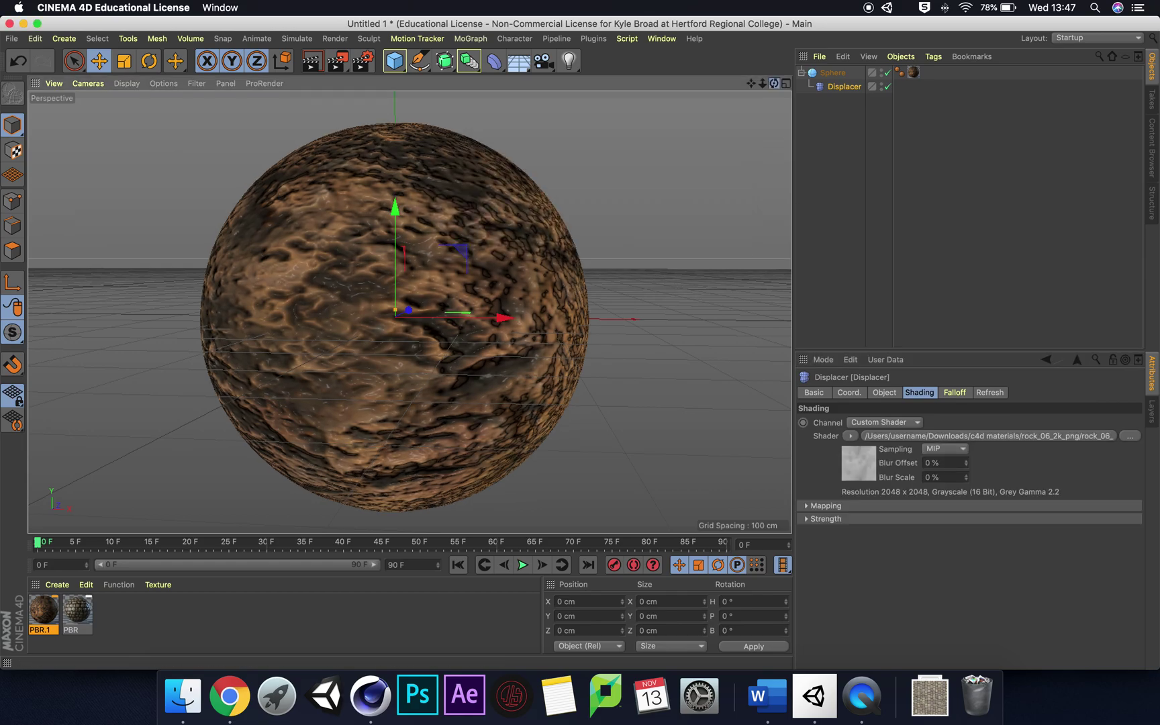
Step: Set the Displacer's height to 30 cm and check the sphere's displaced surface from different angles
drag(774, 83, 409, 311)
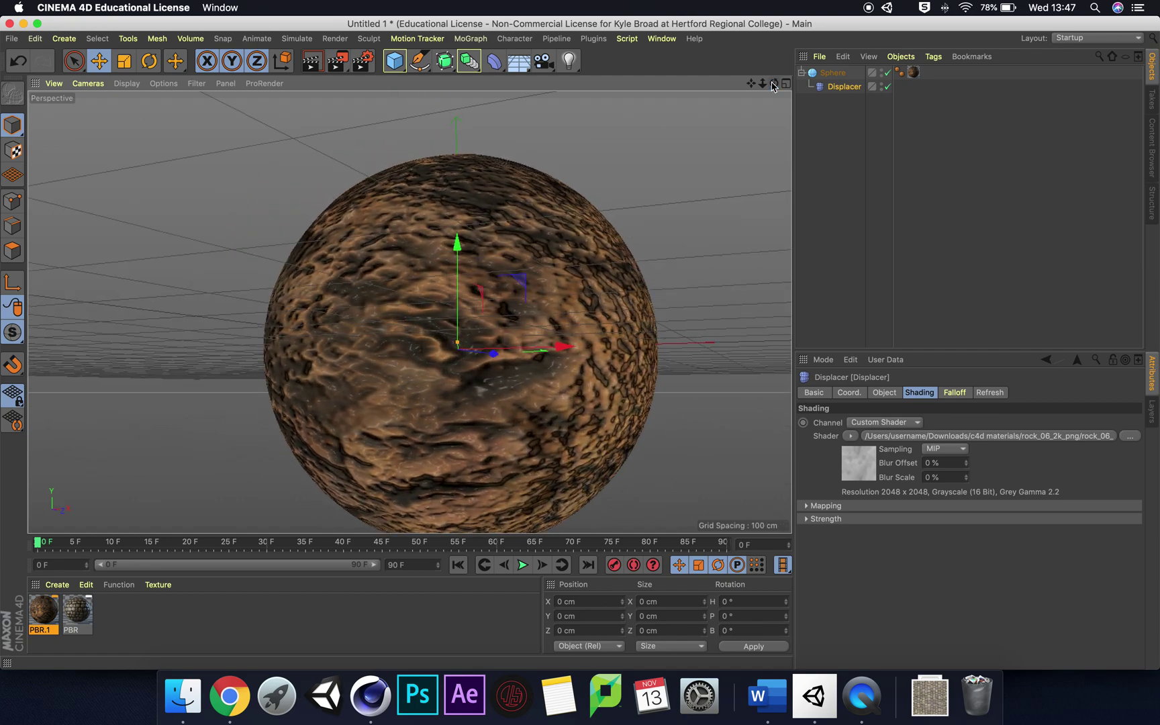
click(885, 392)
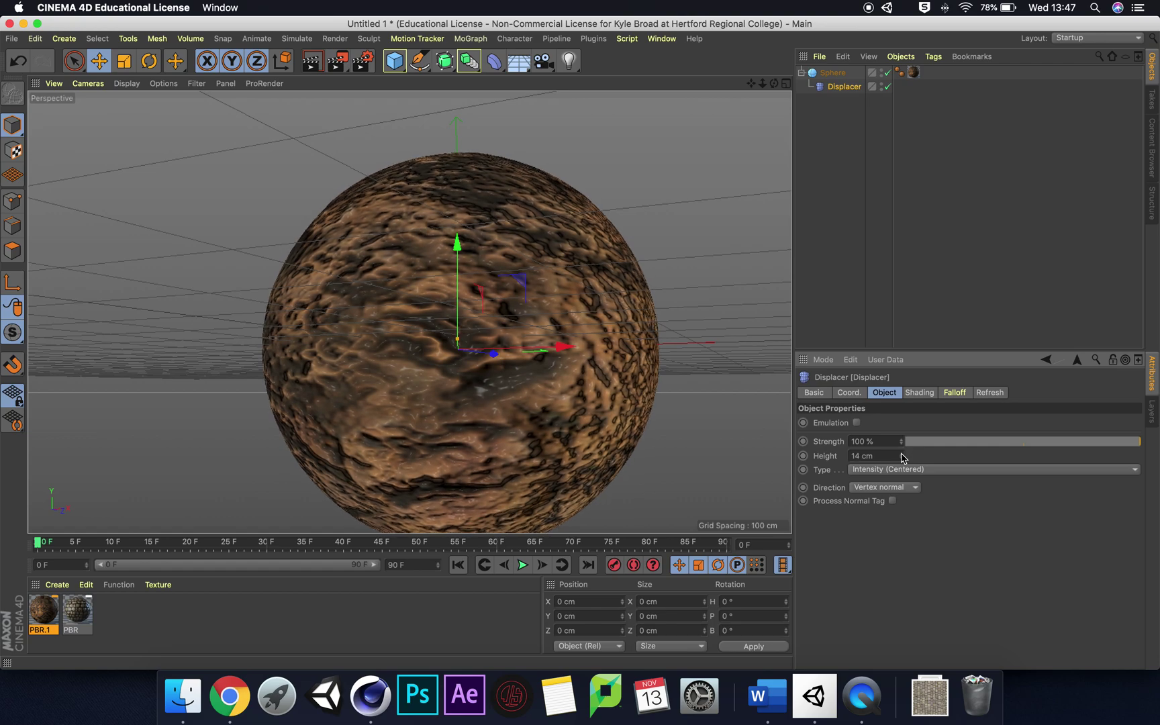
drag(902, 457, 902, 456)
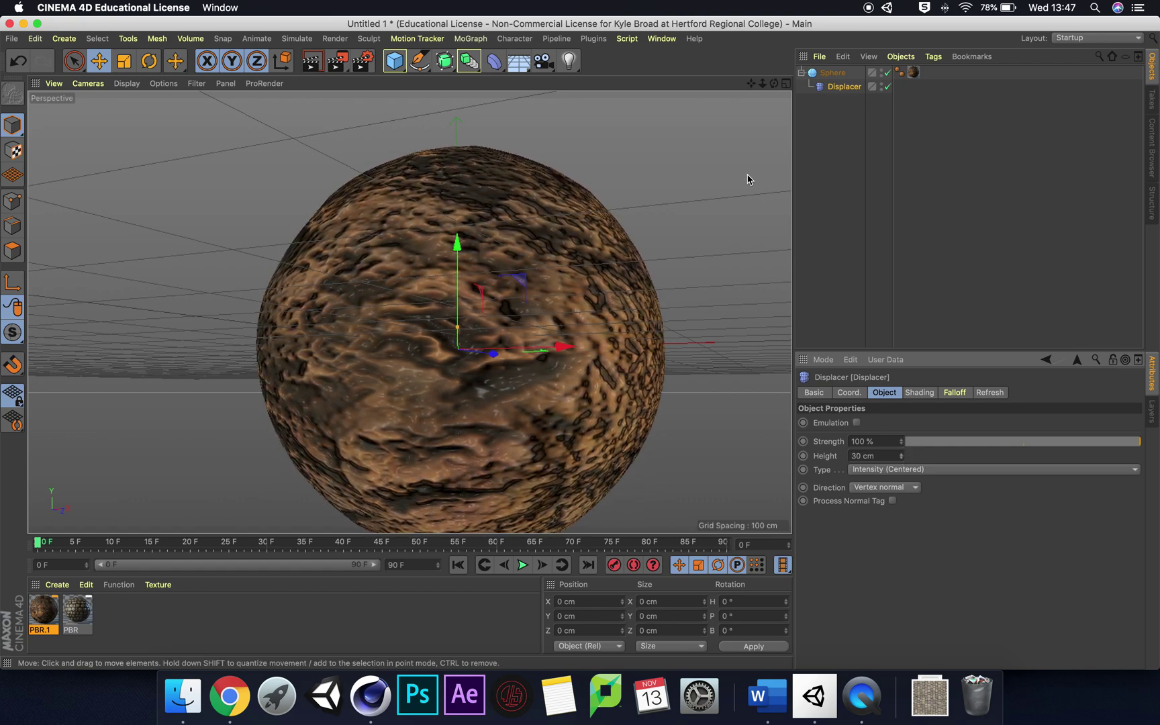
drag(774, 84, 409, 311)
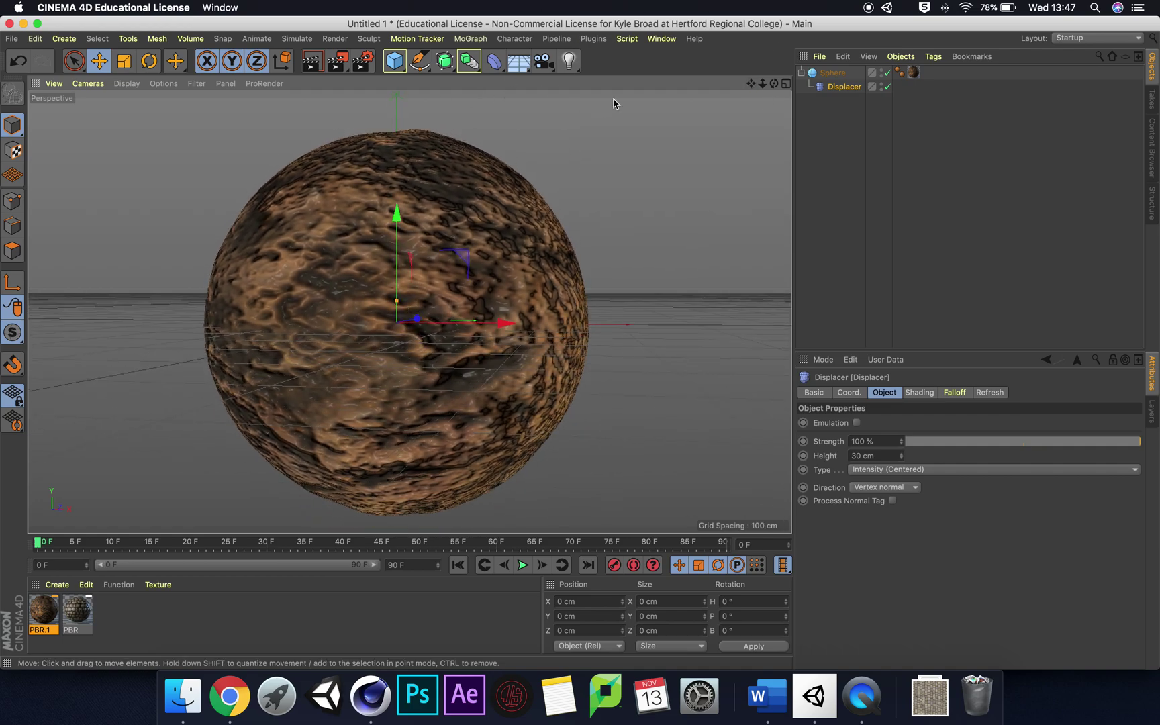
Step: Add a Physical Sky to the scene, check the render settings, and render the sphere in the perspective view
click(517, 63)
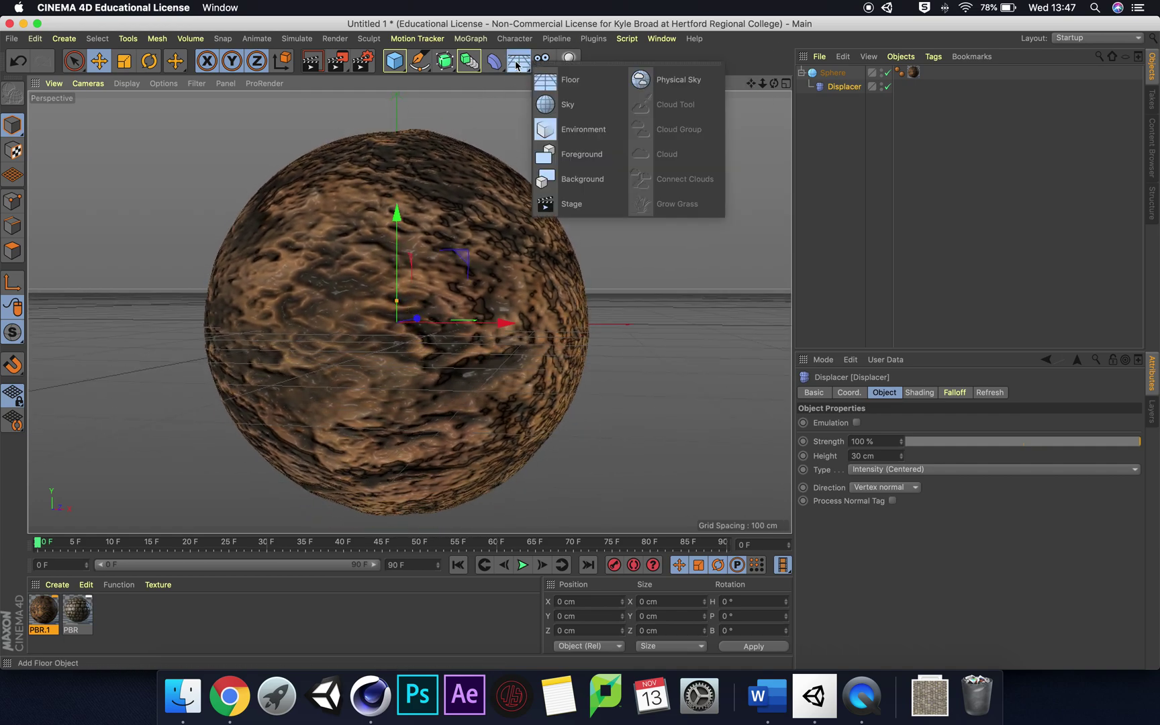
click(678, 79)
click(361, 63)
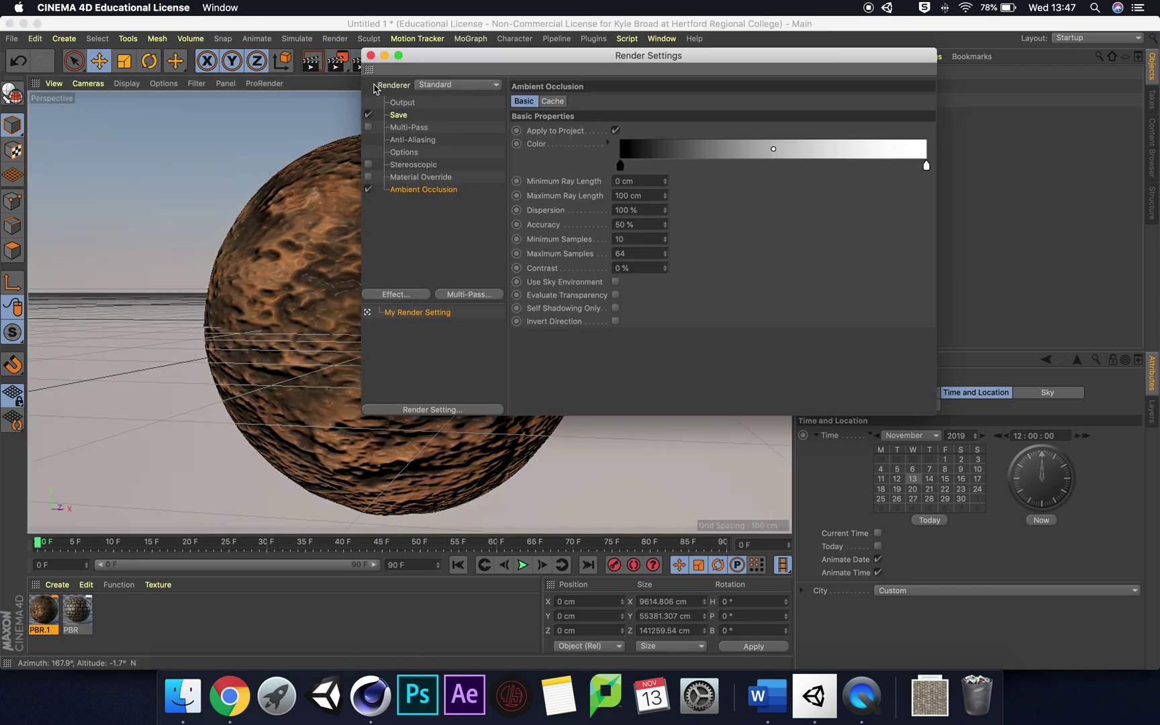
click(371, 56)
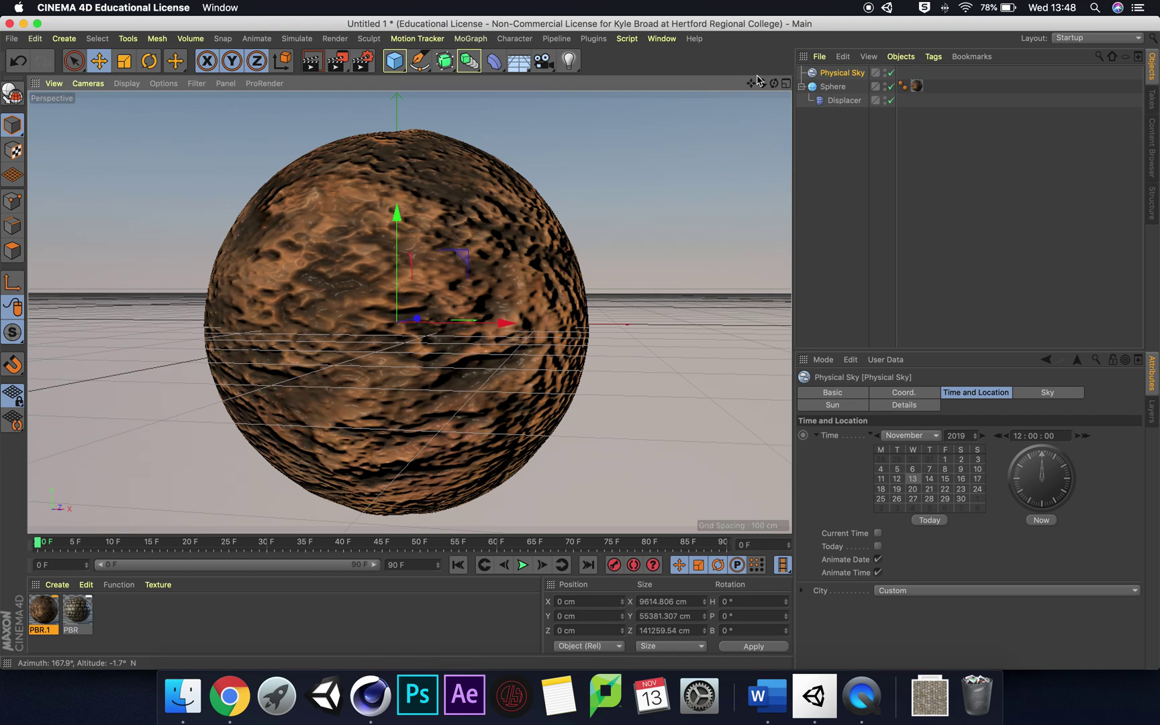
click(318, 63)
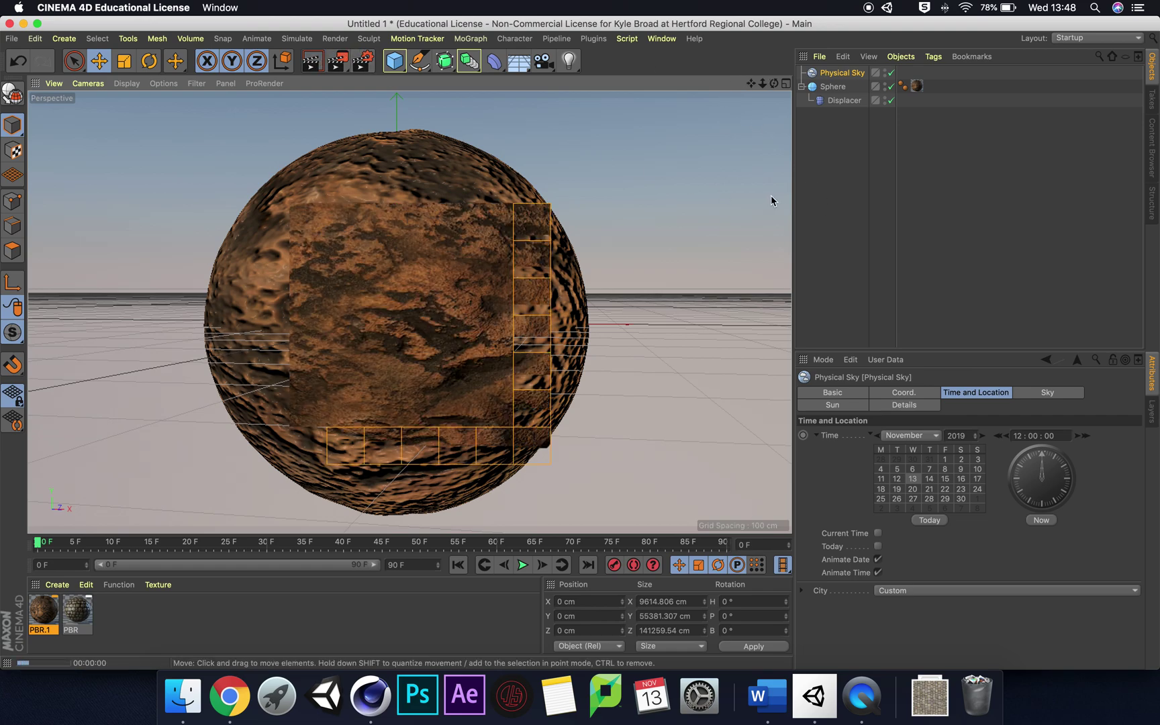